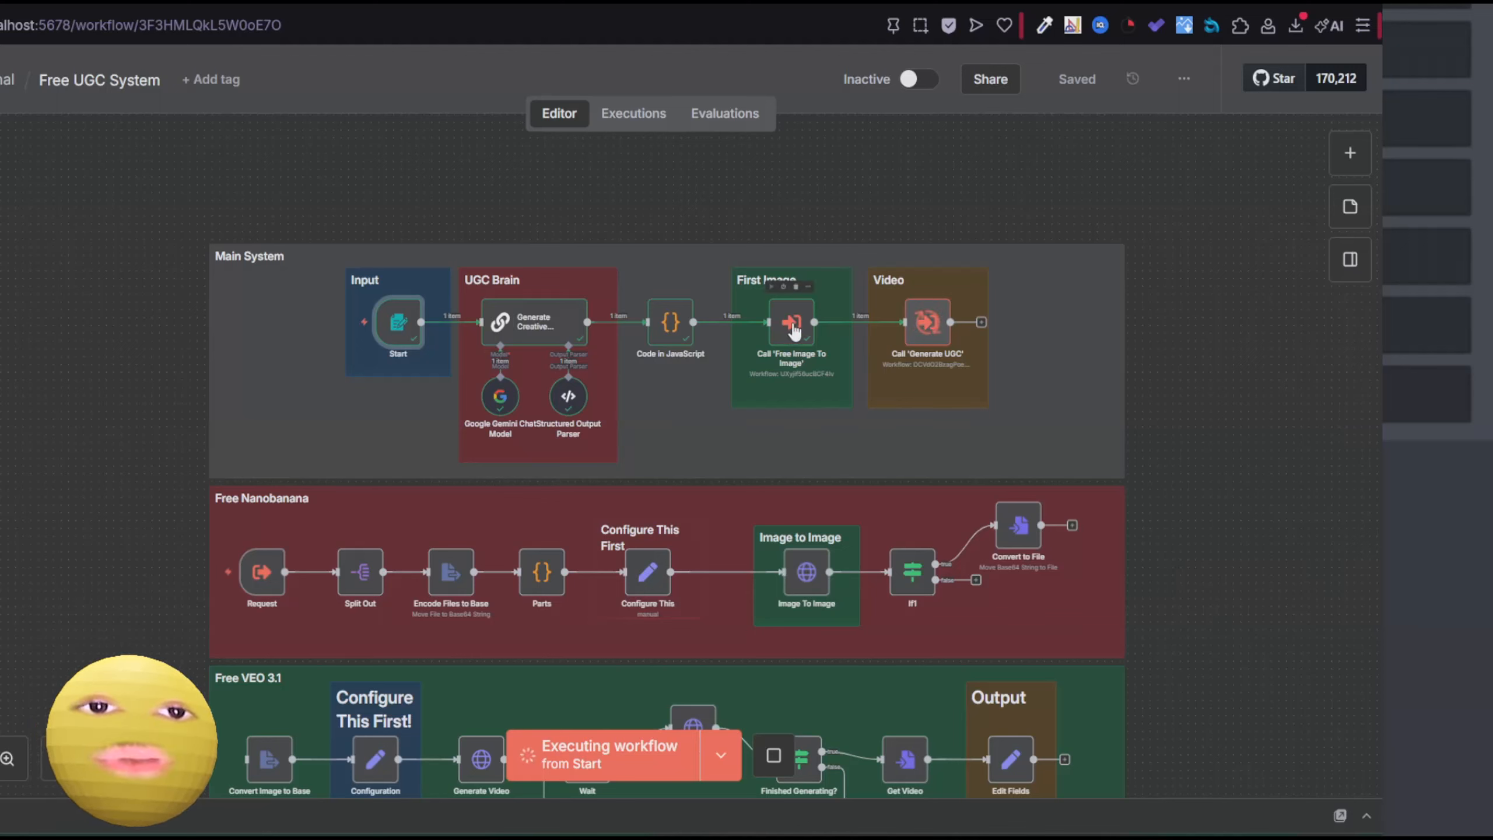
Review the outputs of the 'Free Image To Image' and 'Generate UGC' call nodes, including the generated video.
left_click(795, 332)
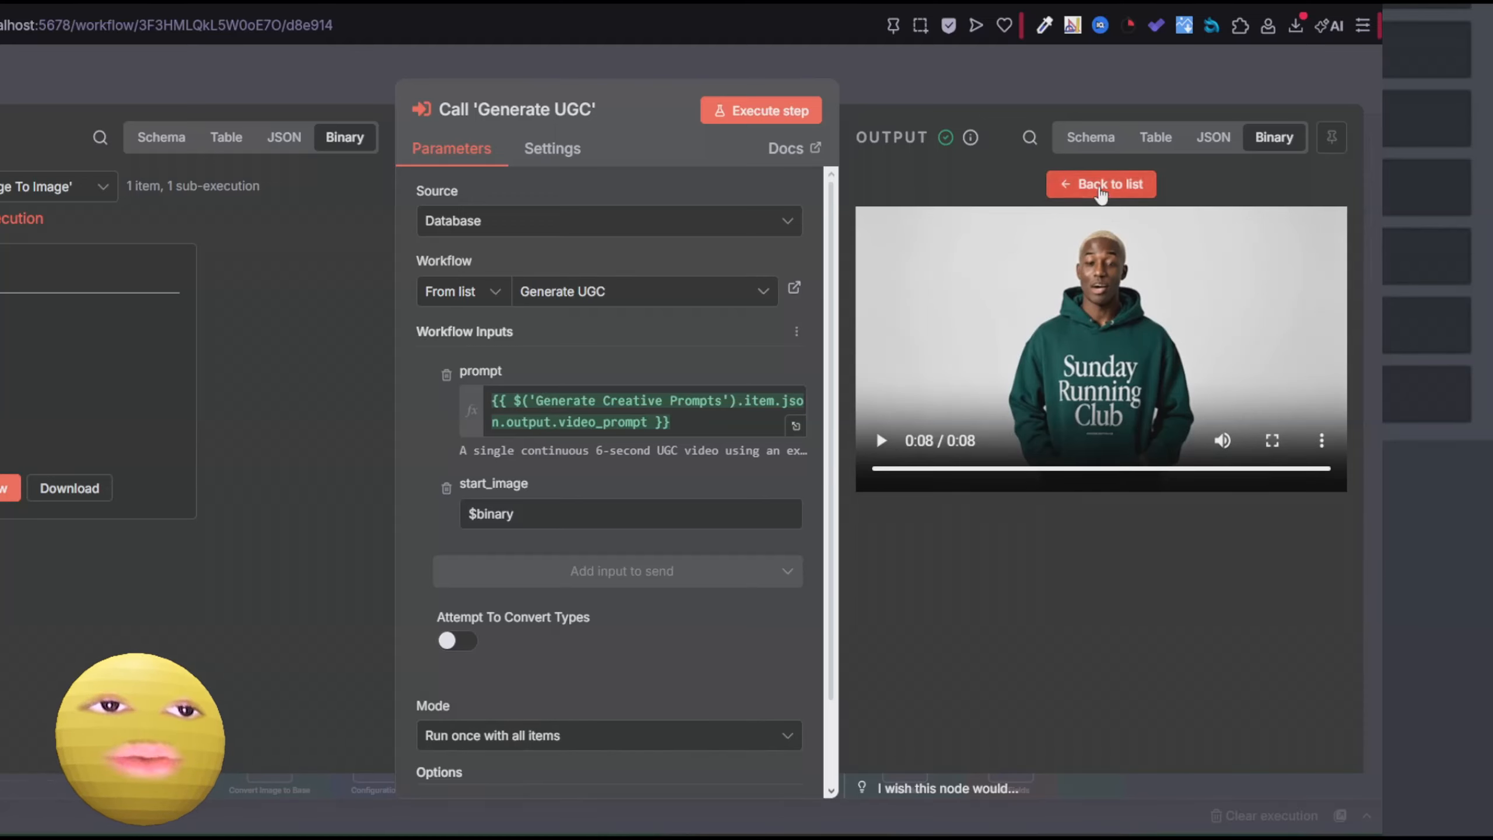
left_click(1094, 188)
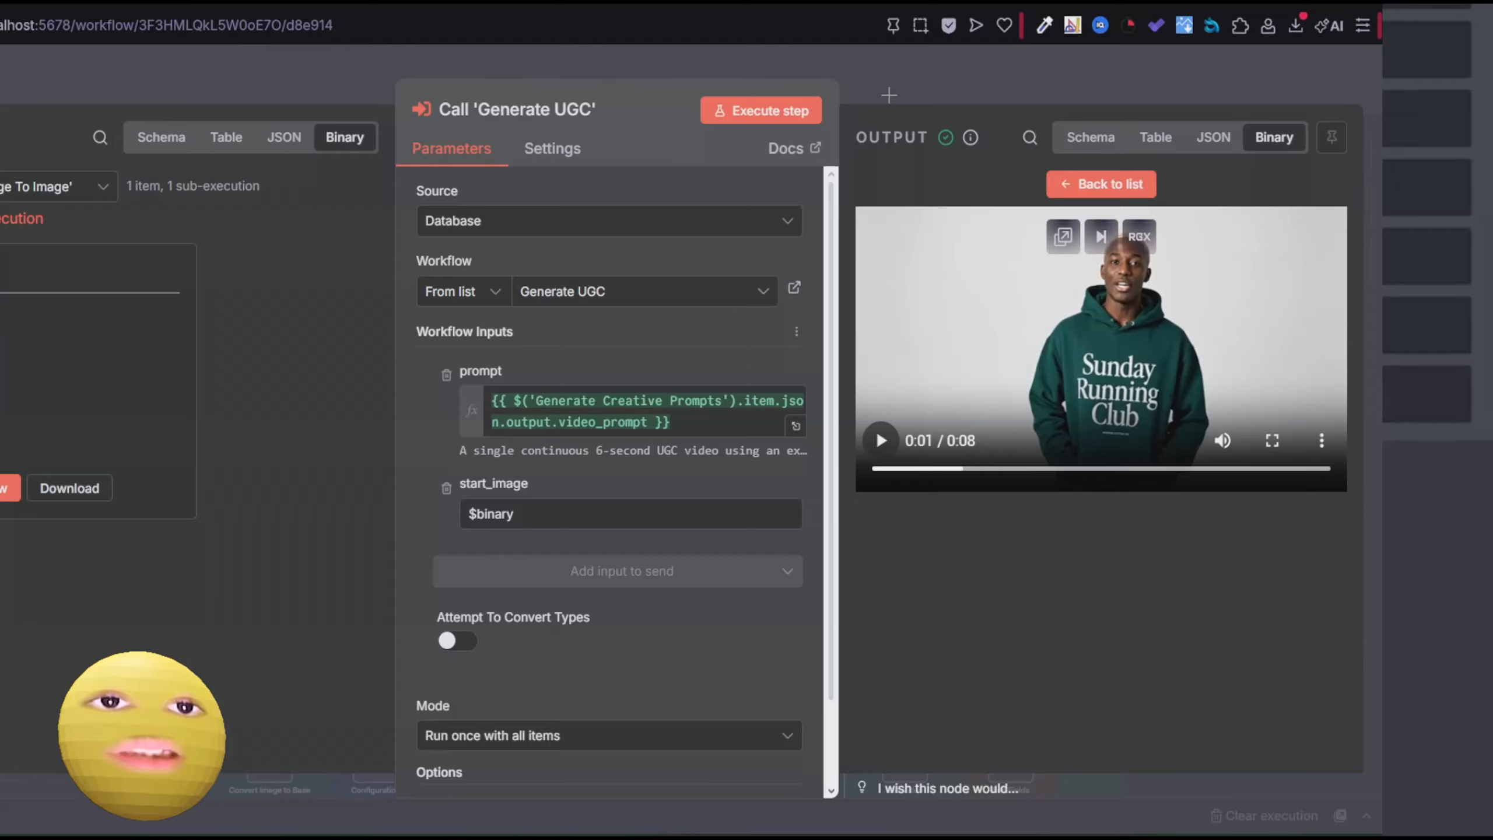
left_click(888, 95)
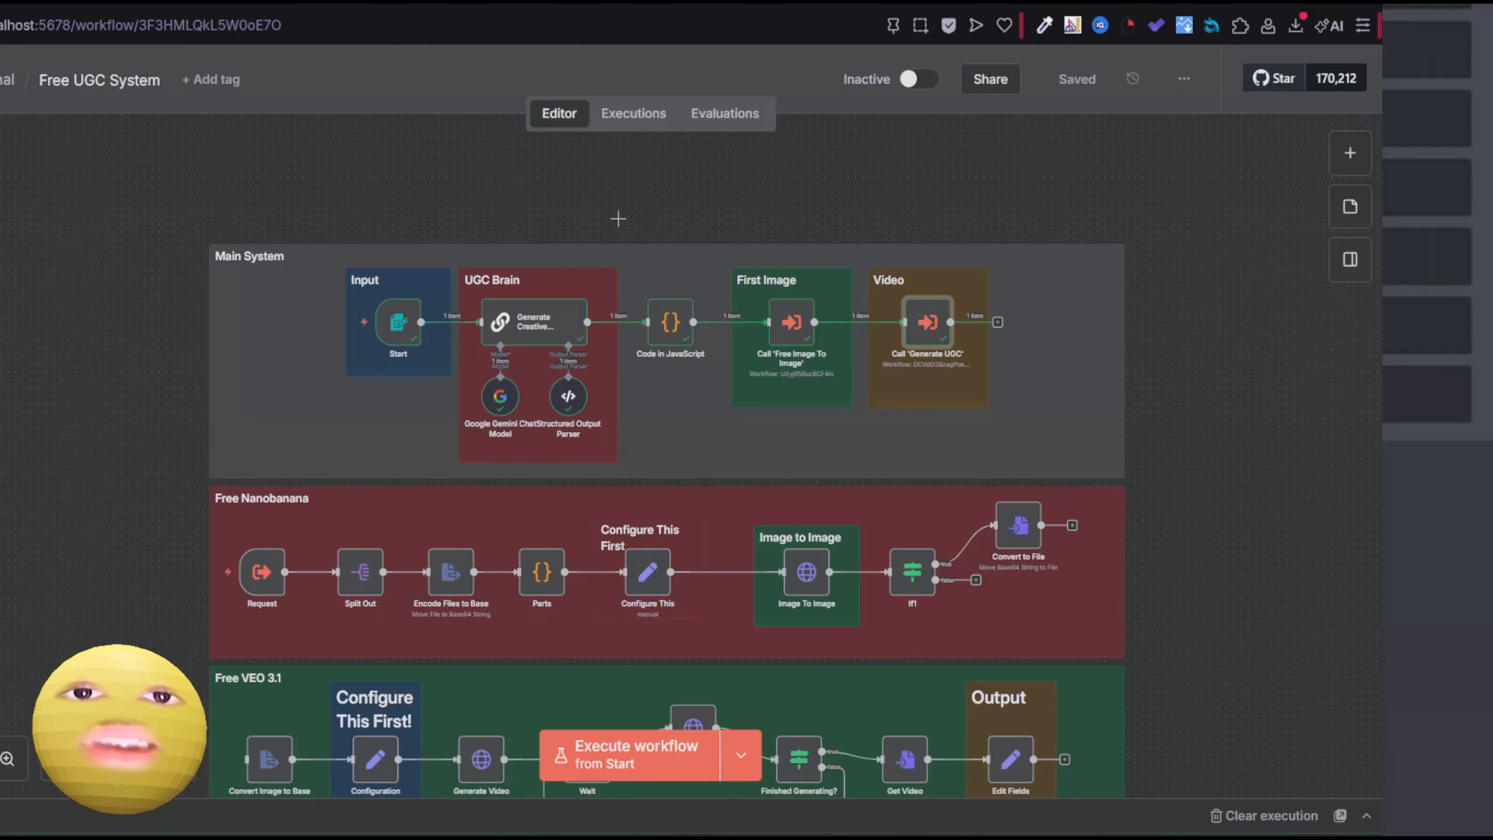
scroll(626, 382, "down", 2)
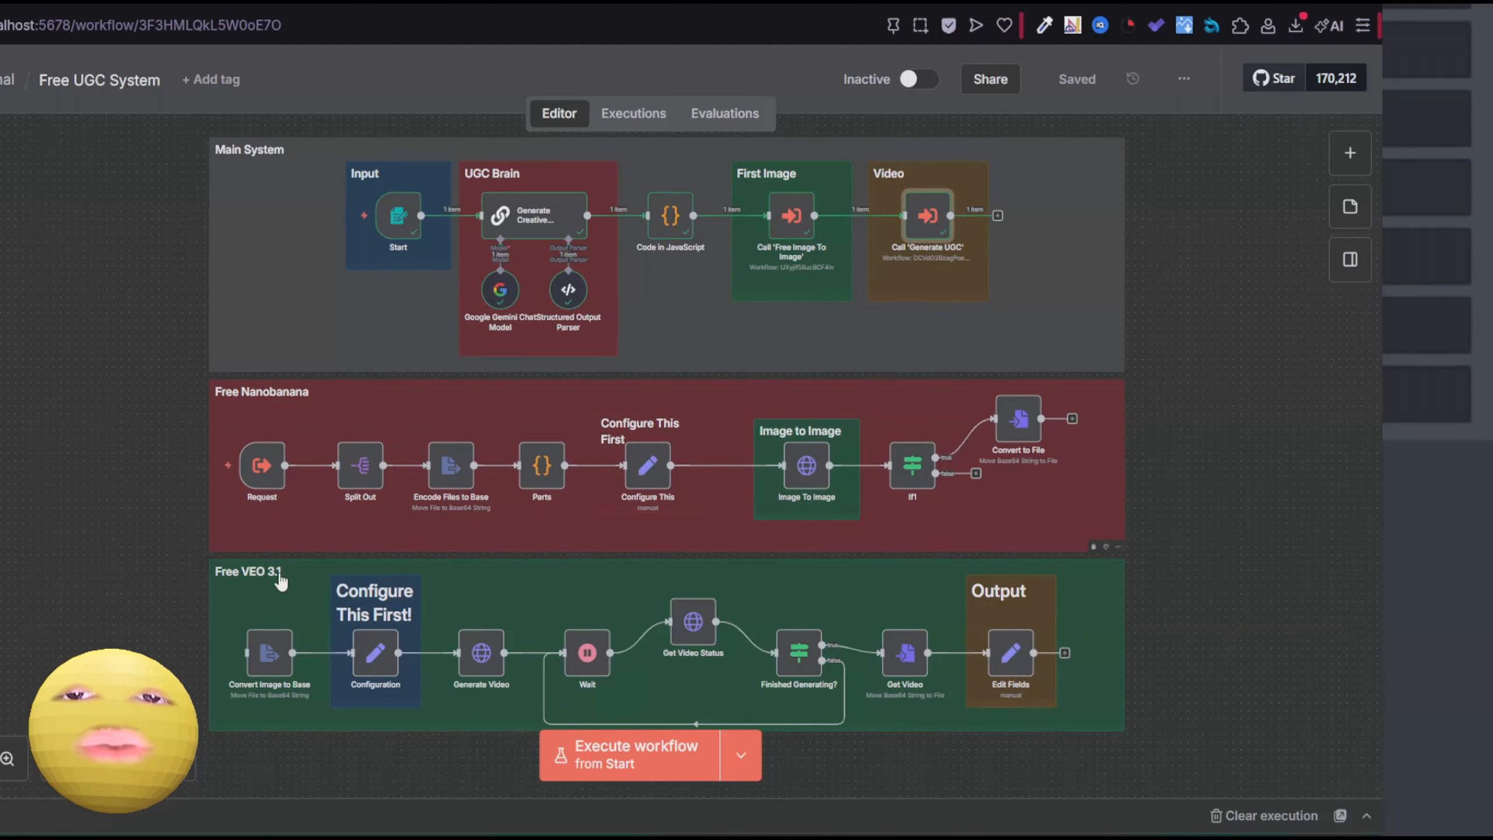
mouse_move(161, 225)
left_mouse_down()
mouse_move(144, 291)
mouse_move(159, 228)
left_mouse_up()
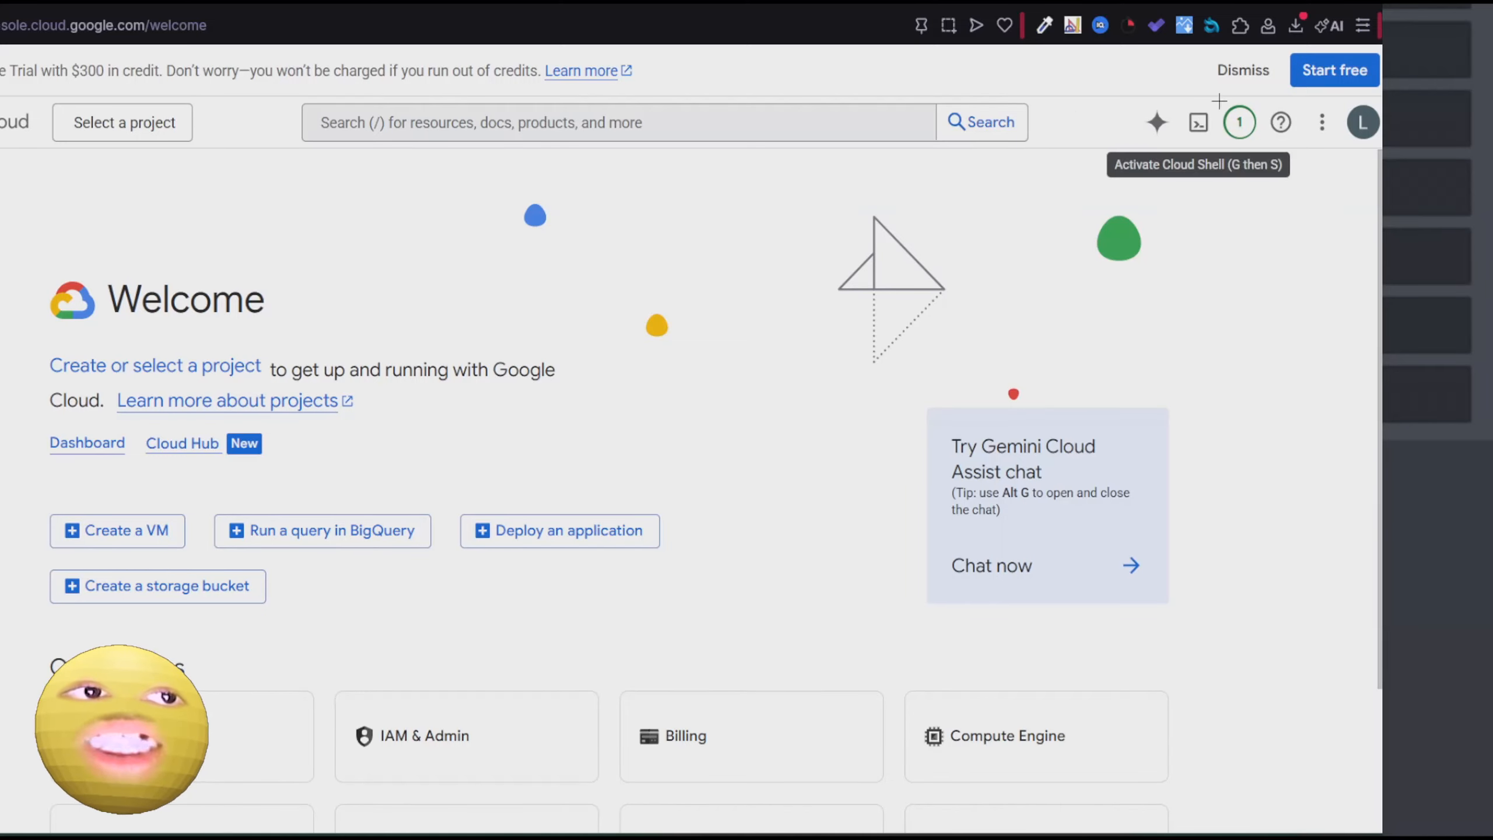
Open the Google Cloud free trial signup page and read the free credit offer.
left_click(1333, 71)
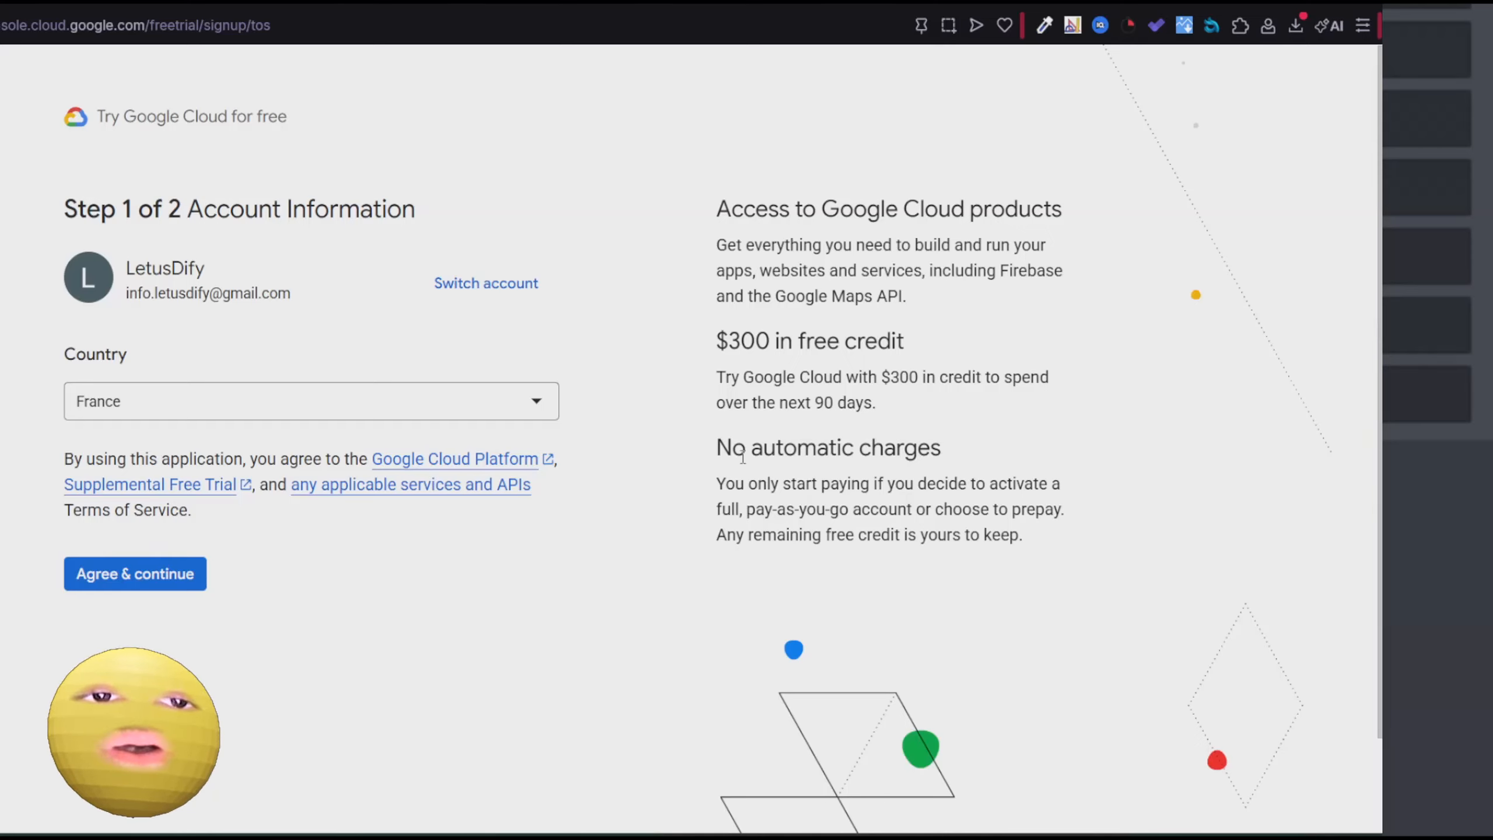
left_click_drag(680, 354, 905, 344)
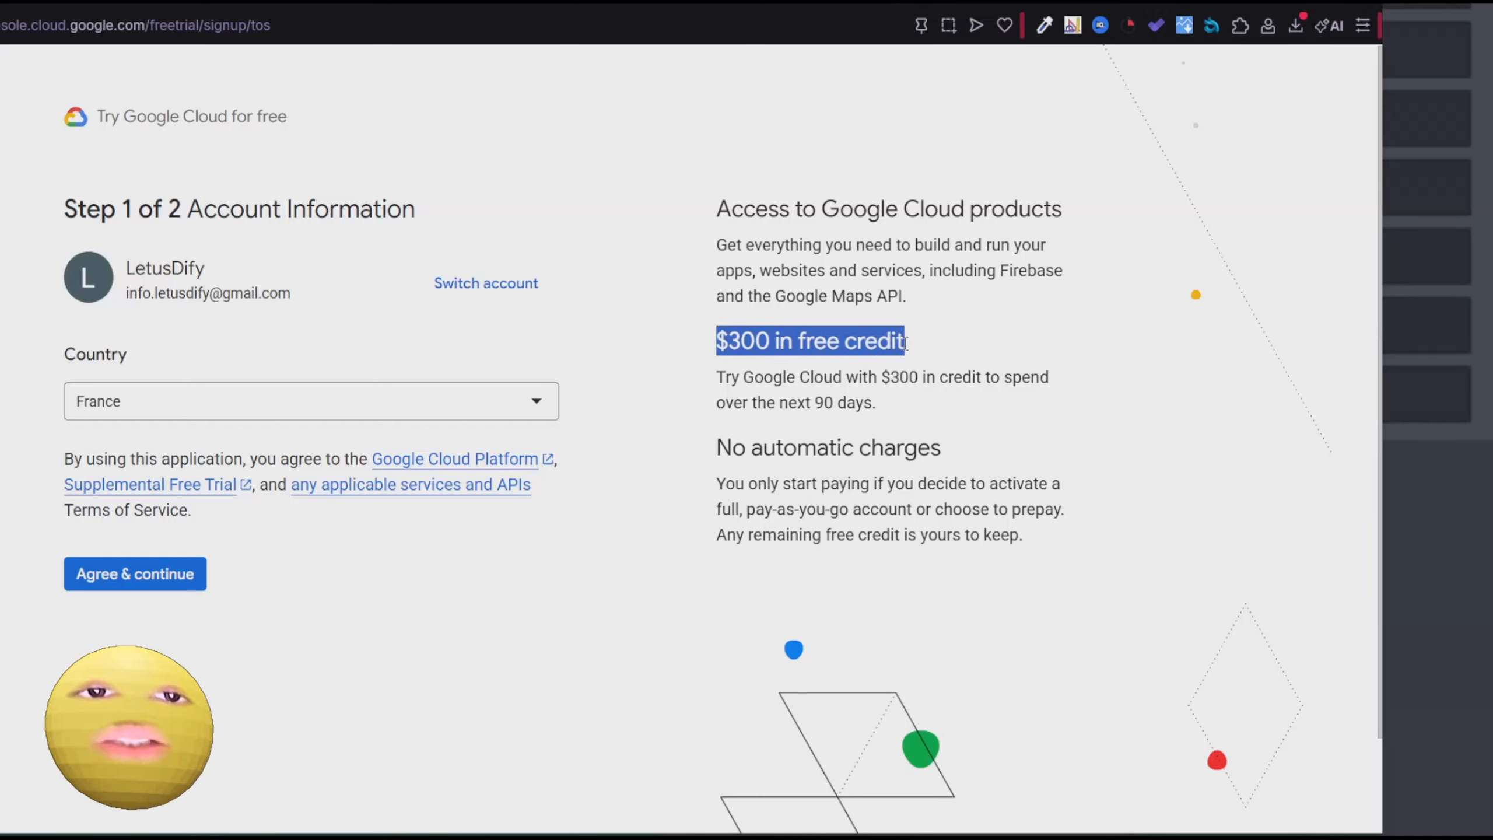
left_click(719, 353)
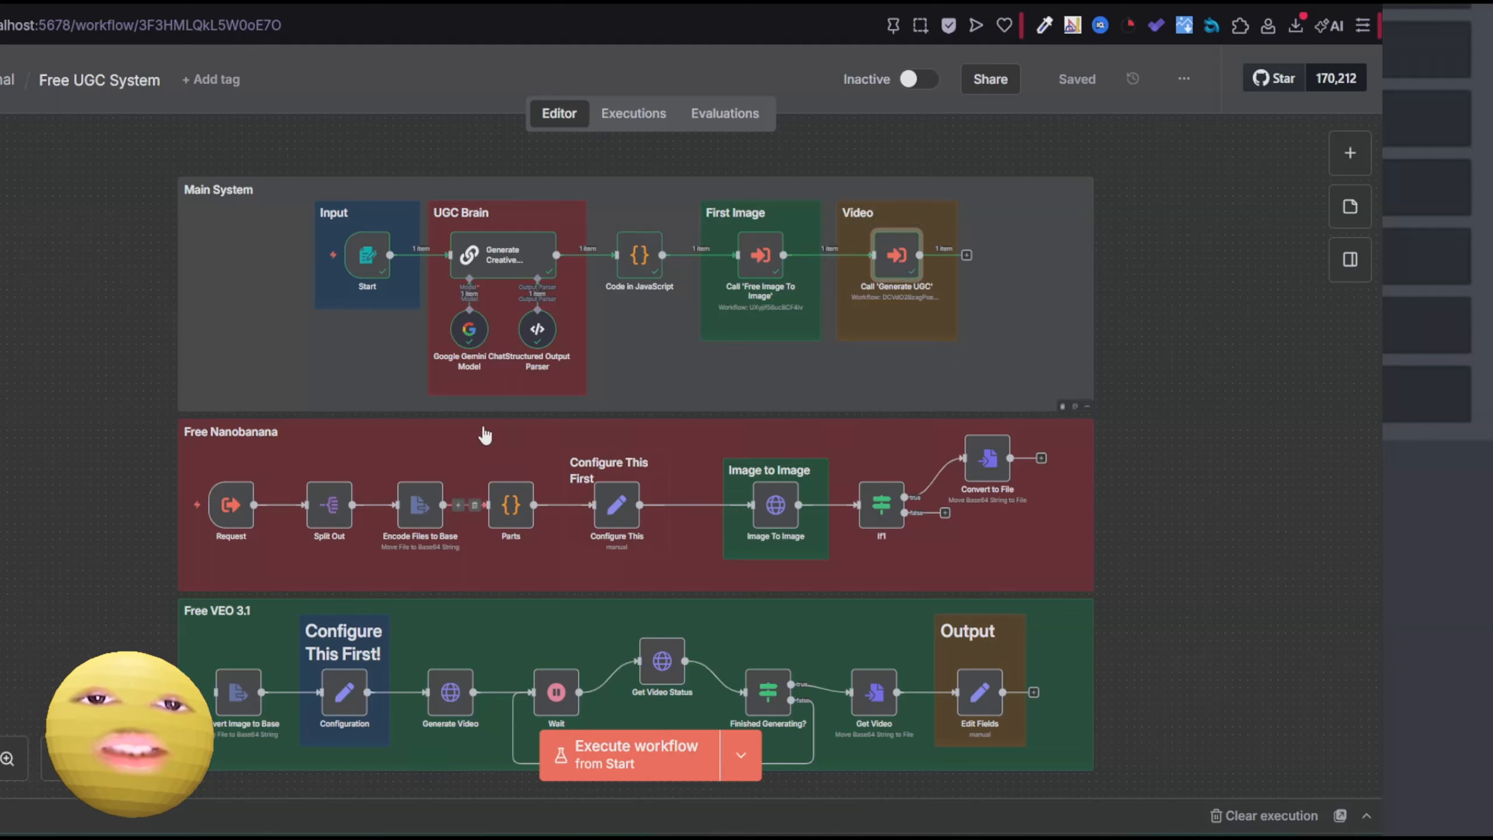
Return to the Free UGC System workflow and inspect the Call 'Free Image To Image' node's parameters.
scroll(485, 435, "down", 2)
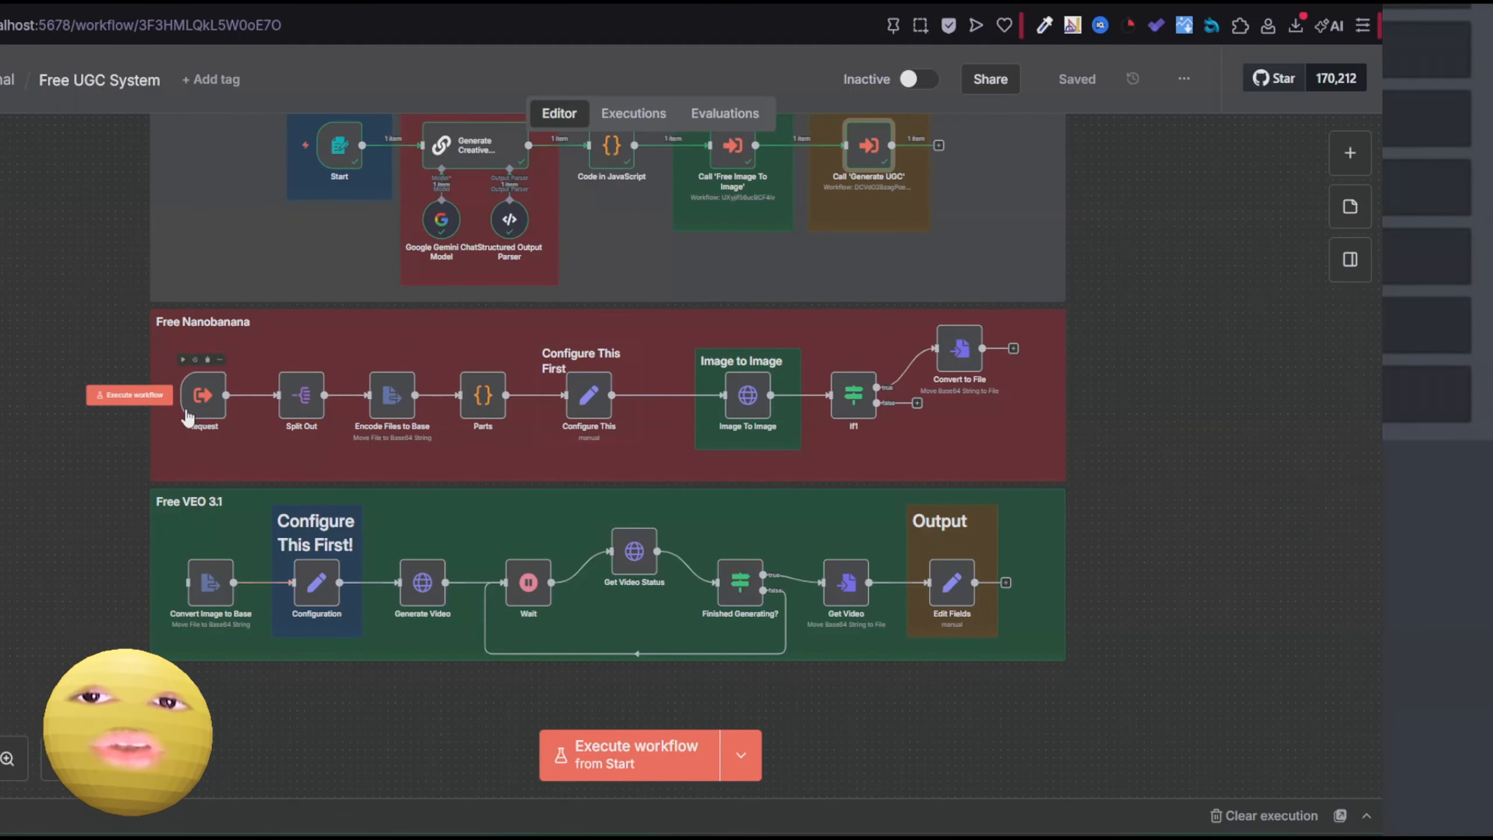
scroll(117, 328, "up", 1)
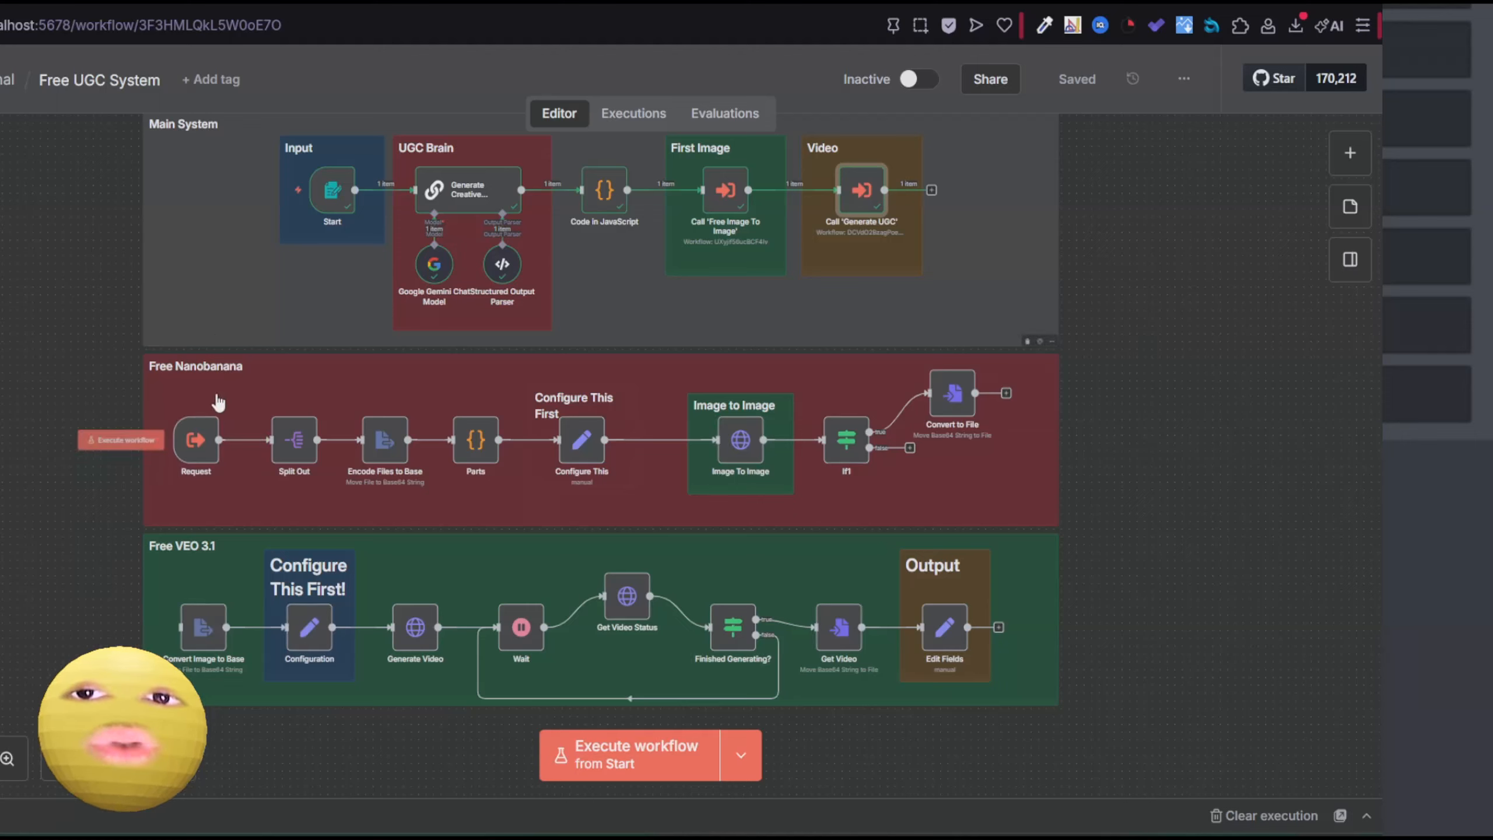
double_click(705, 203)
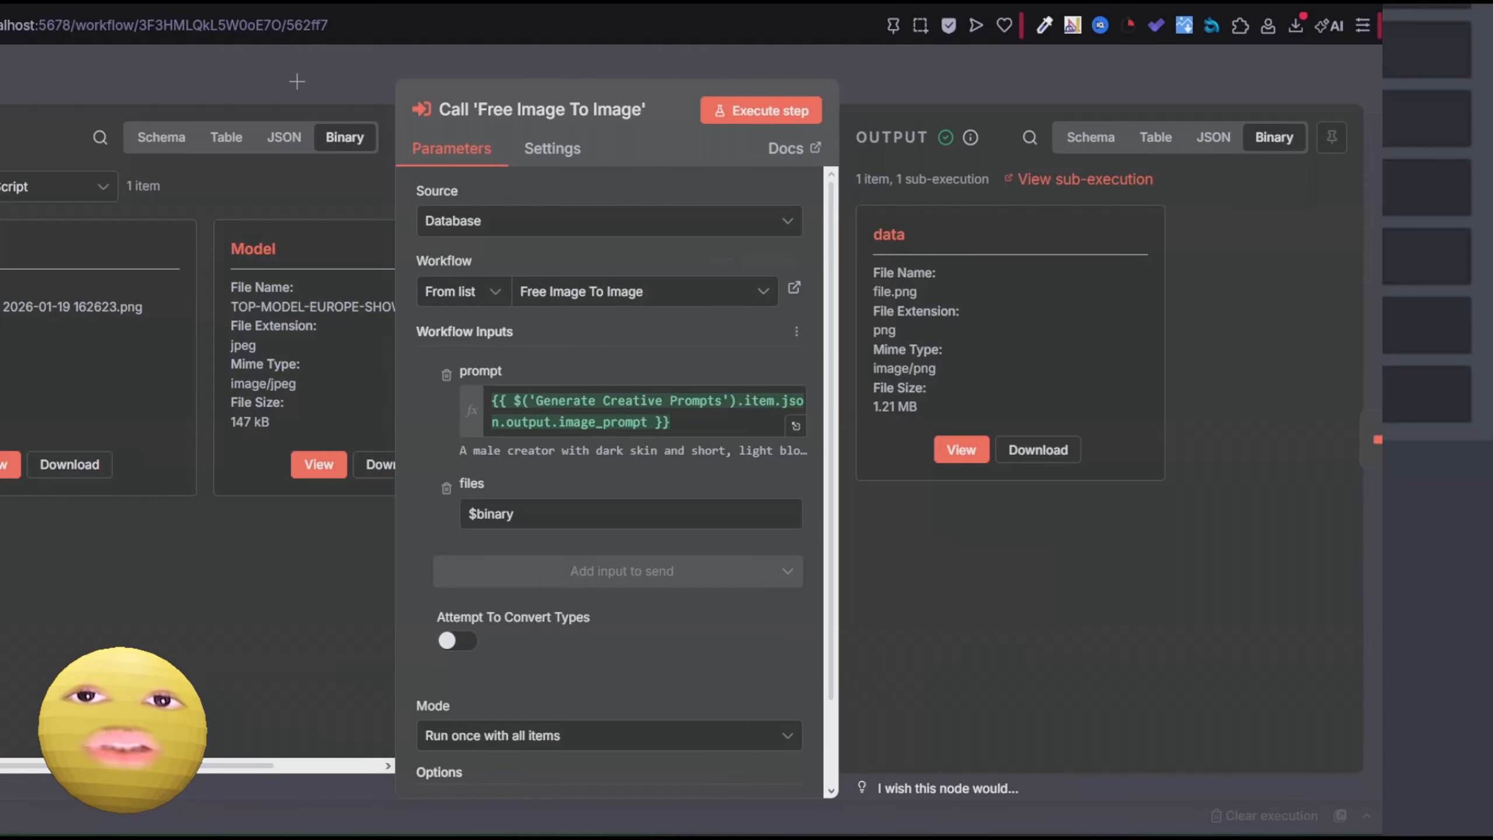
key("Escape")
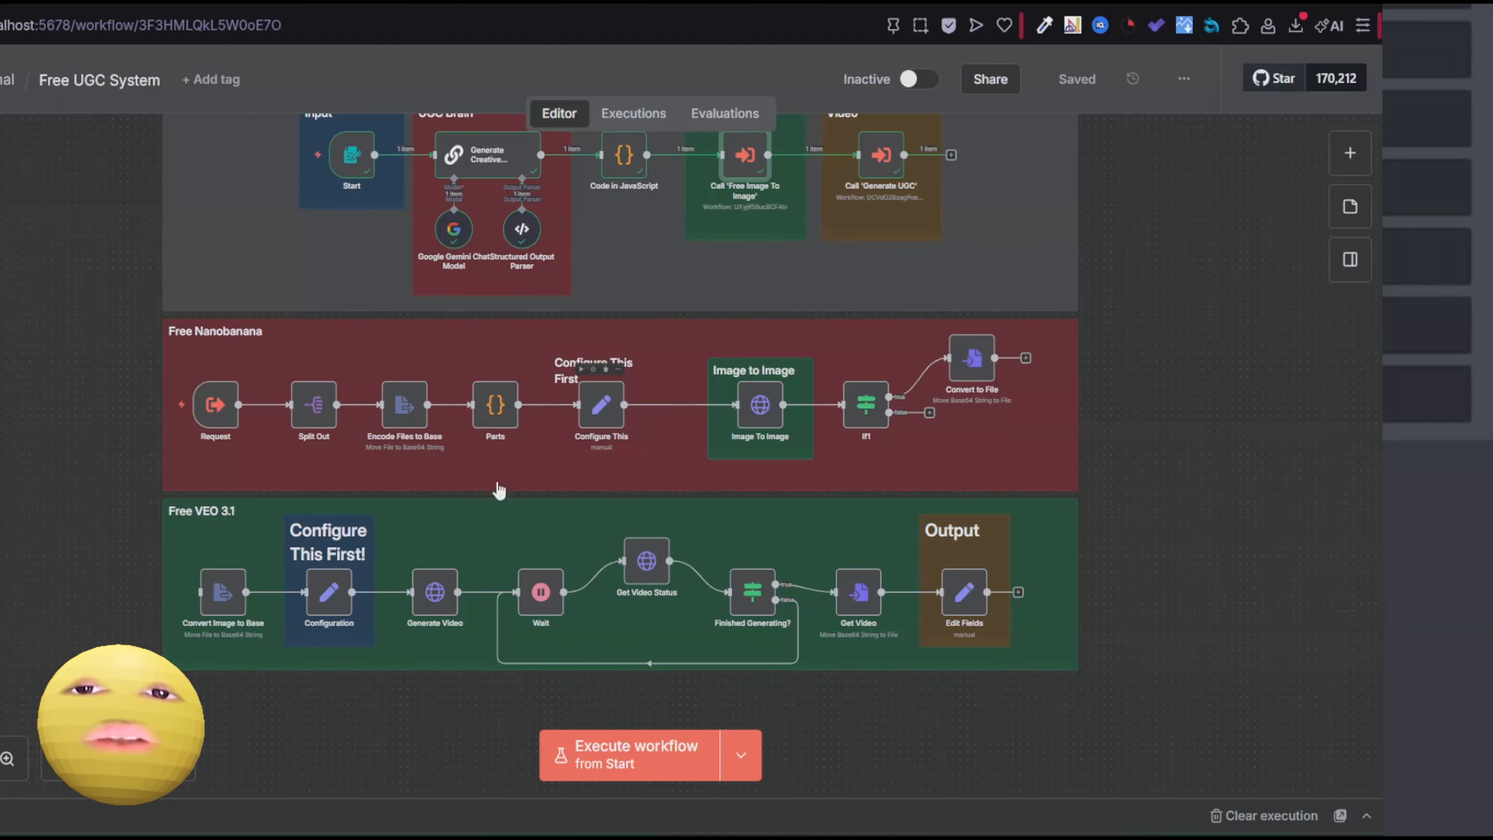
Examine the fields to set in the Free Nanobanana 'Configure This' node and the Free VEO 3.1 'Configuration' node.
double_click(601, 406)
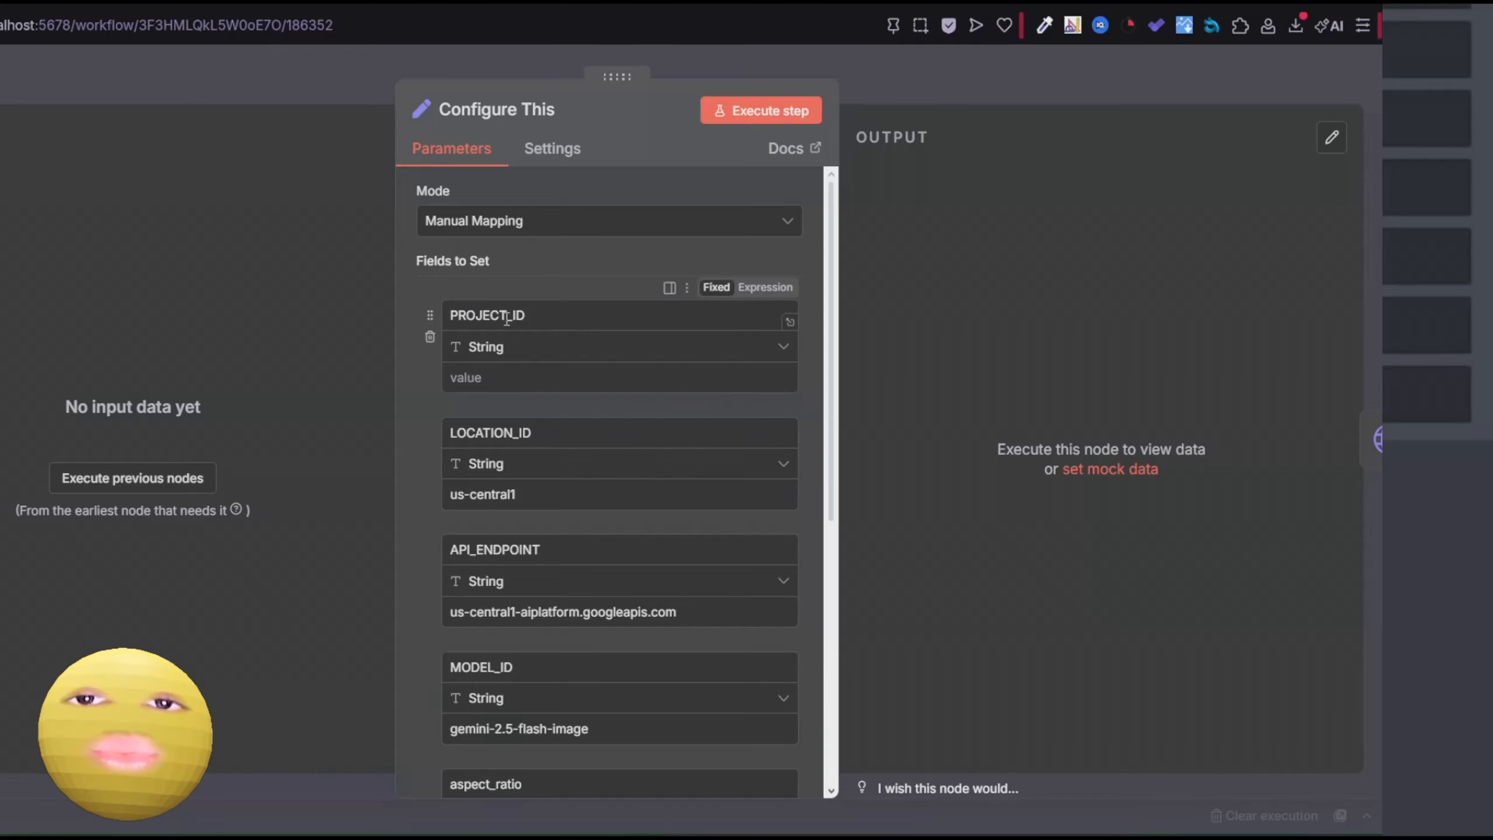
scroll(527, 431, "down", 4)
scroll(528, 431, "up", 4)
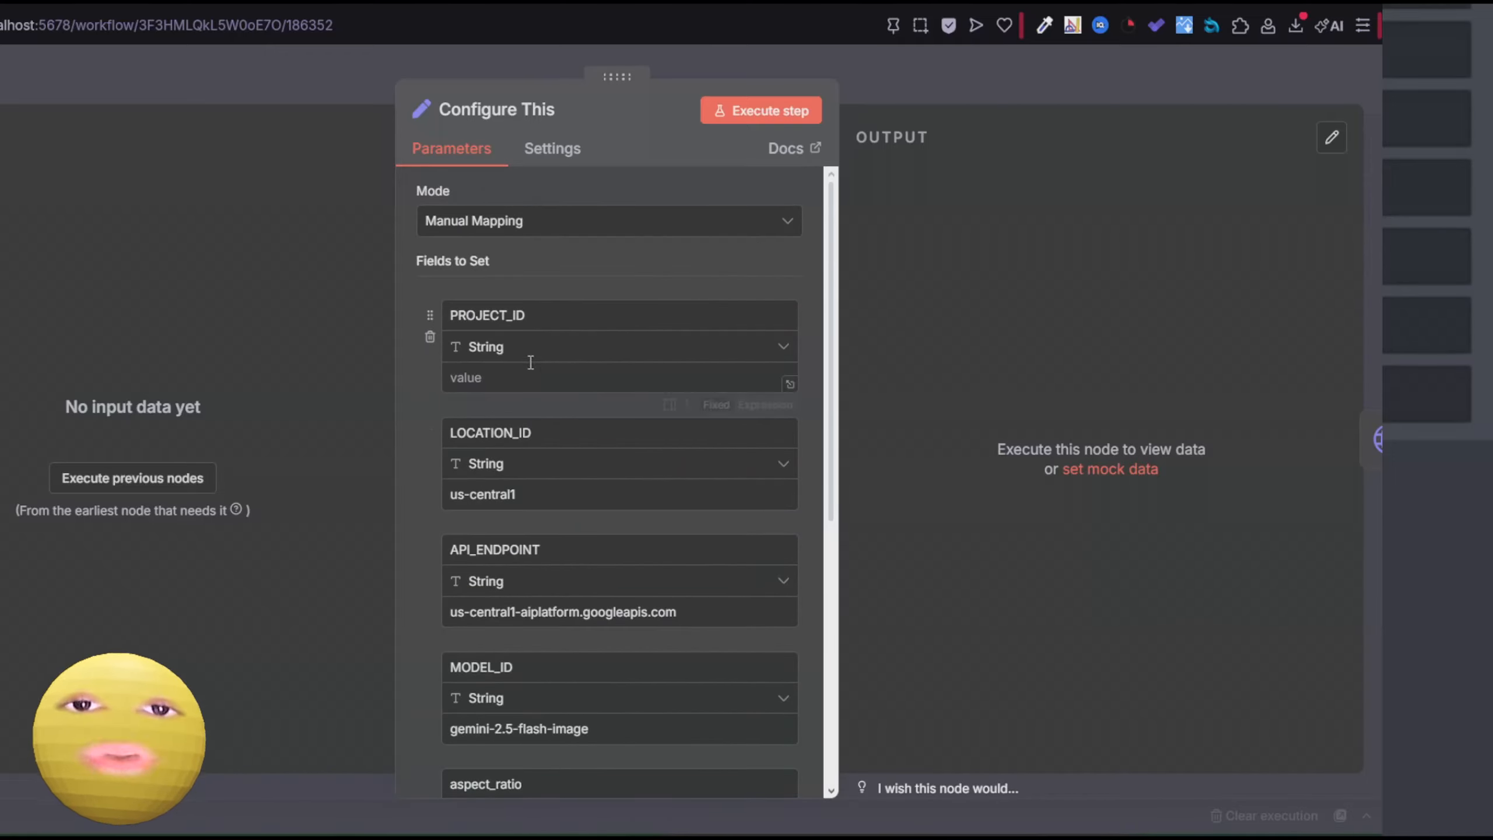
left_click(333, 118)
double_click(329, 591)
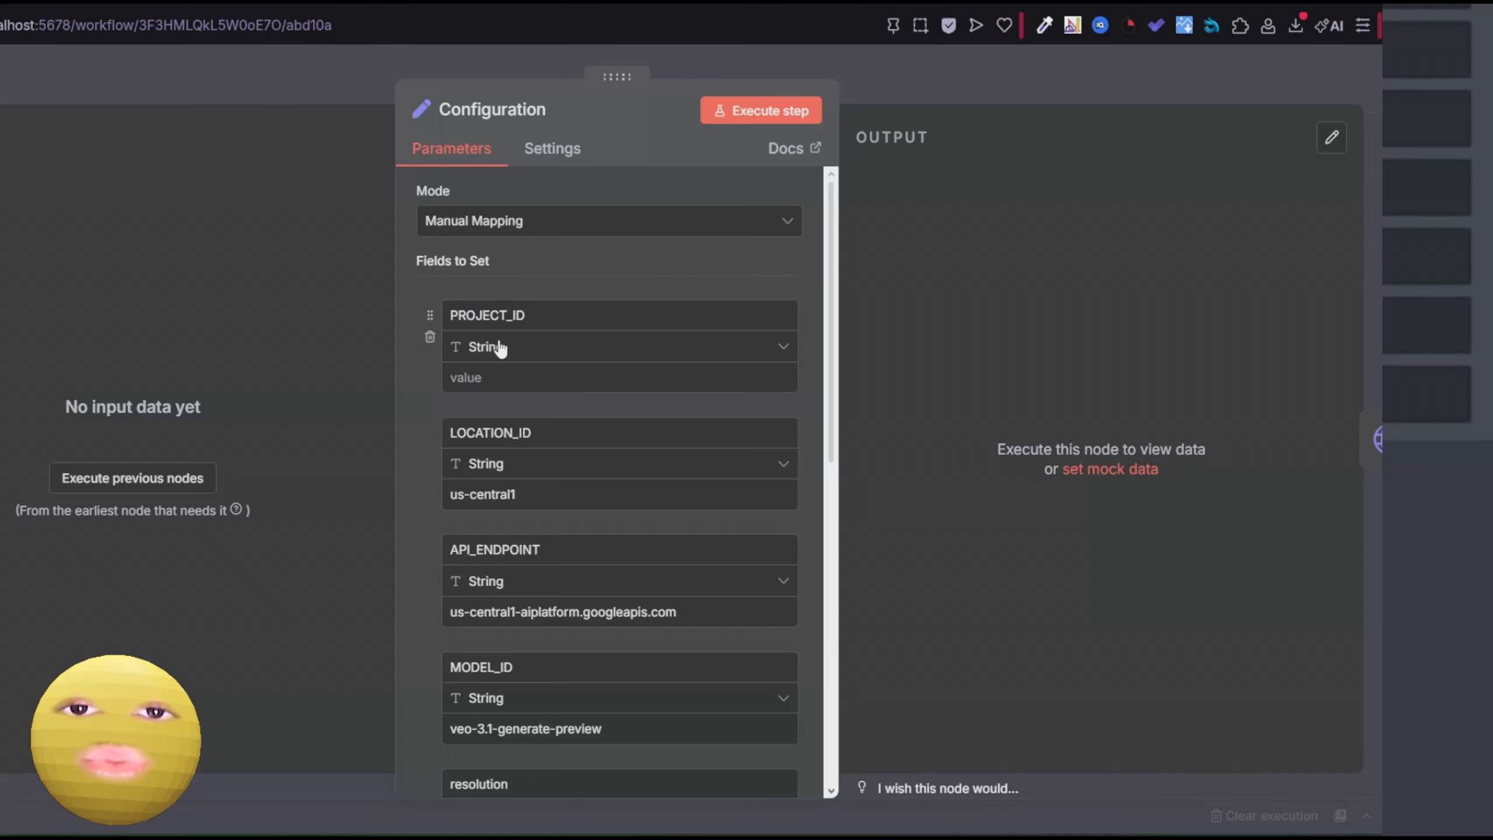
left_click(321, 83)
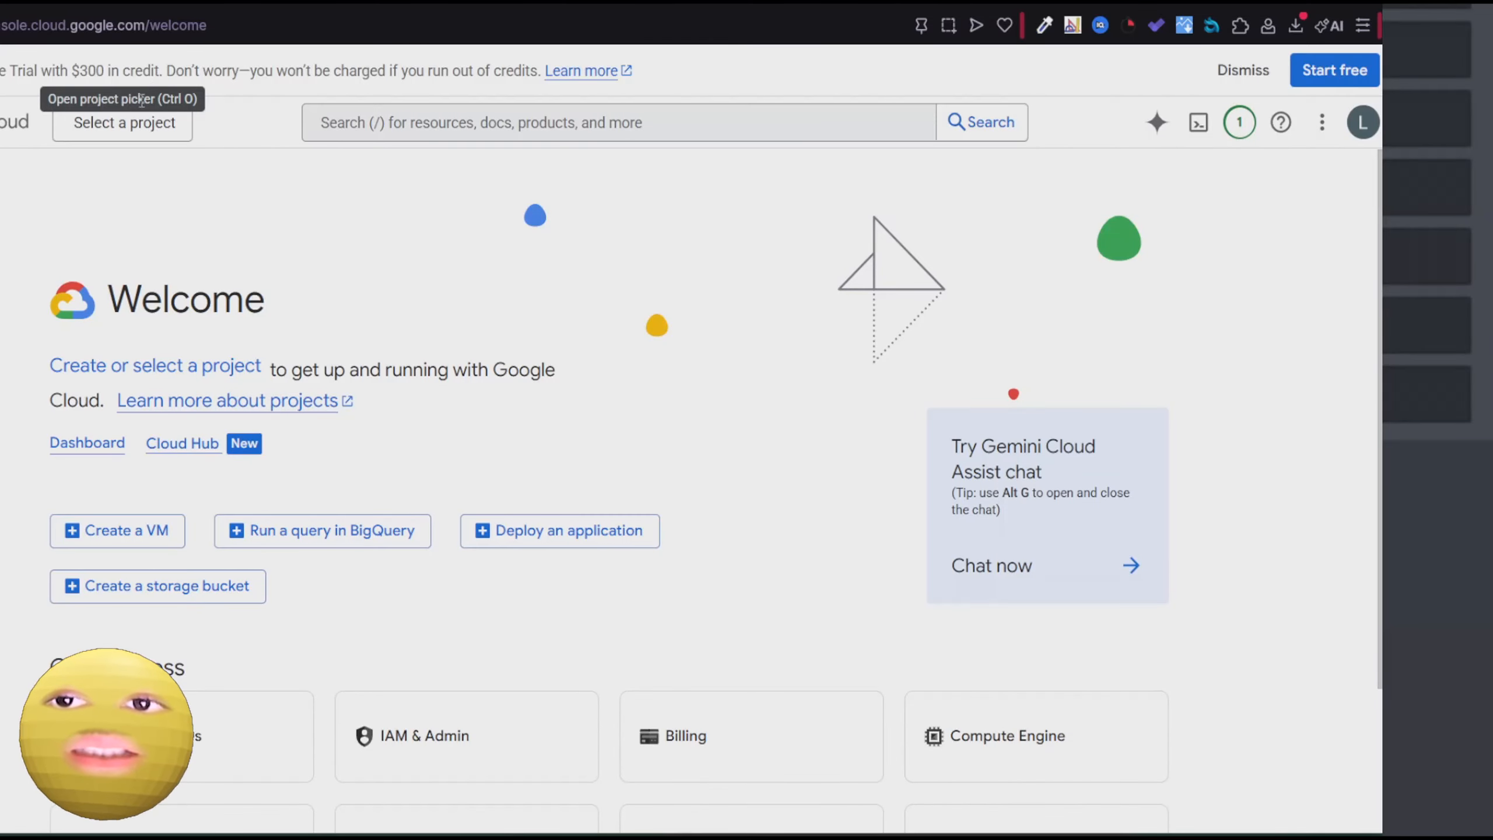
Switch to Google Cloud, create a project named "n8n project" and select it.
left_click(124, 131)
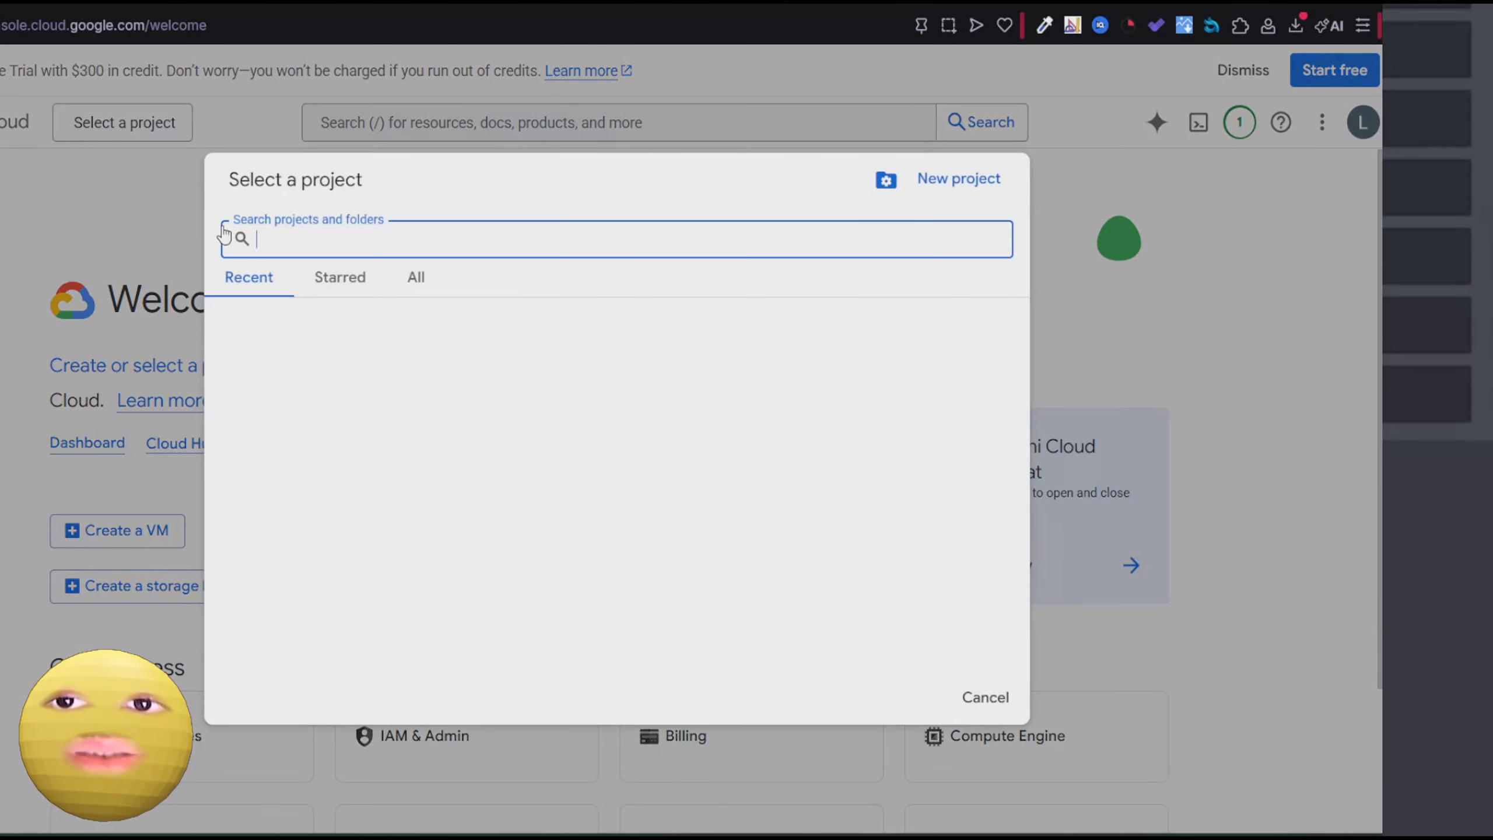
left_click(919, 157)
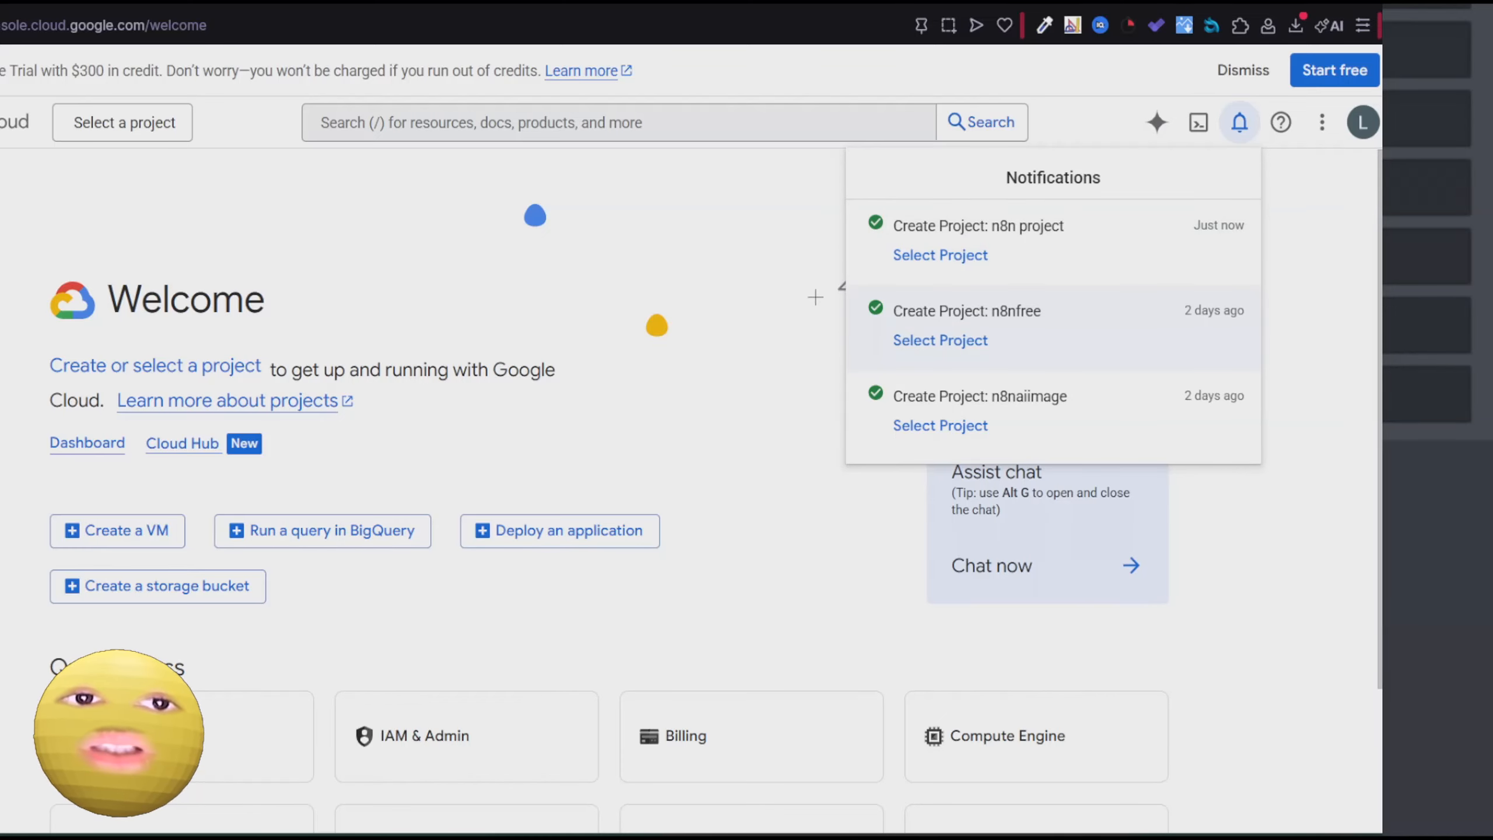
left_click(940, 256)
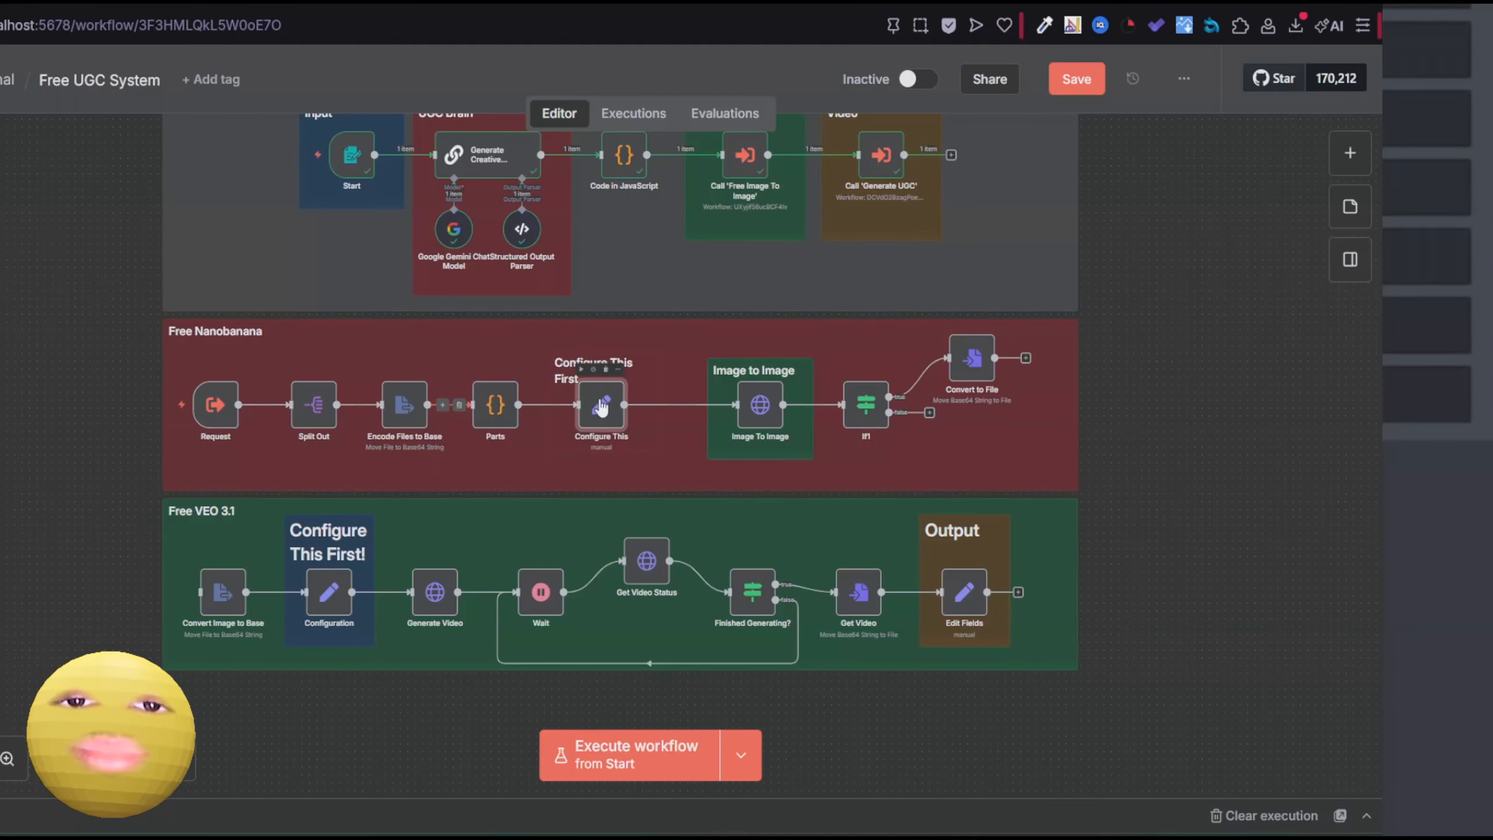
Return to the workflow and check where PROJECT_ID is entered in the 'Configure This' and 'Configuration' nodes.
double_click(600, 406)
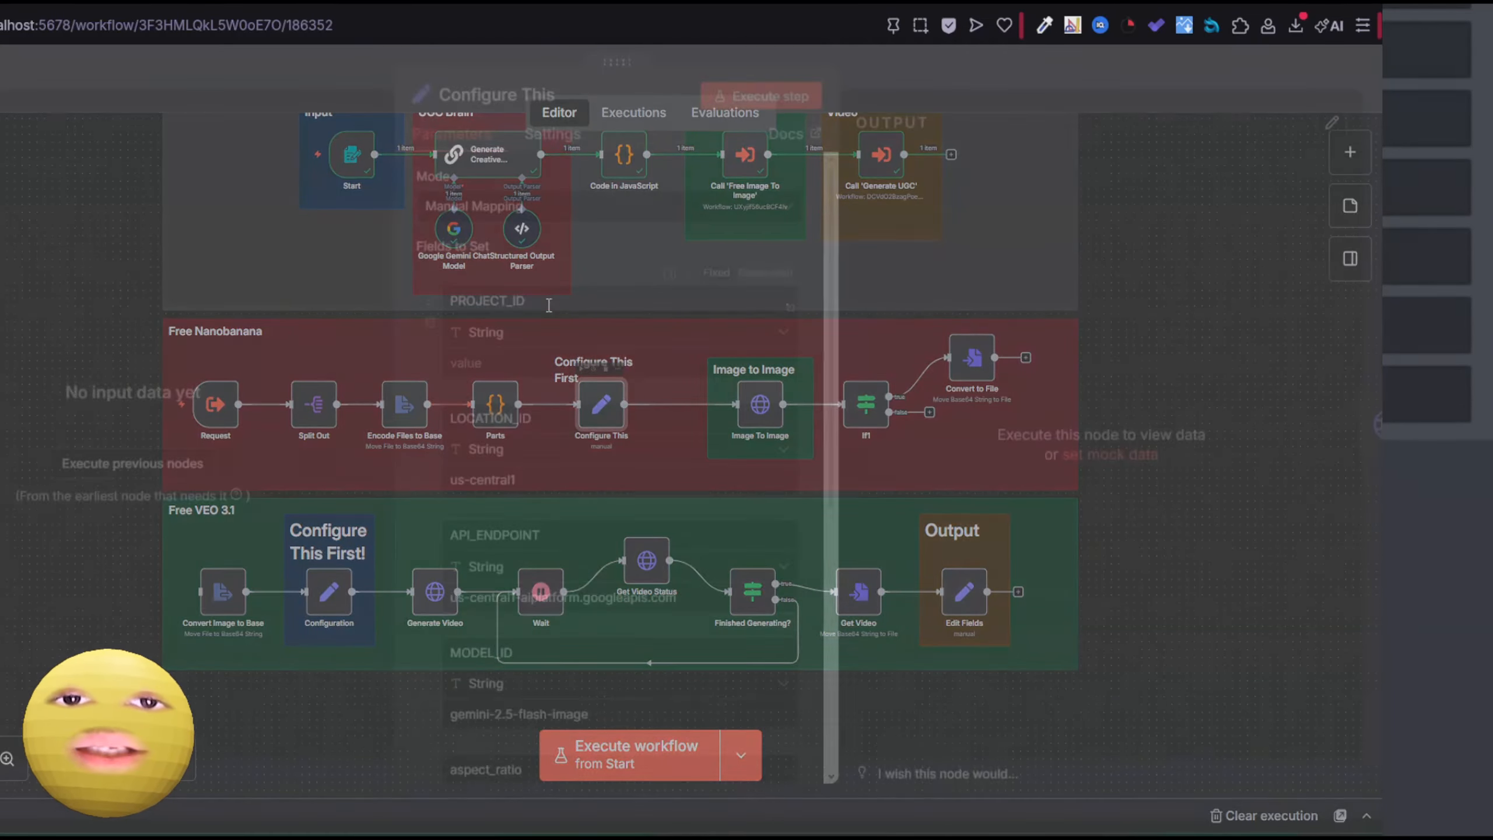
key("Escape")
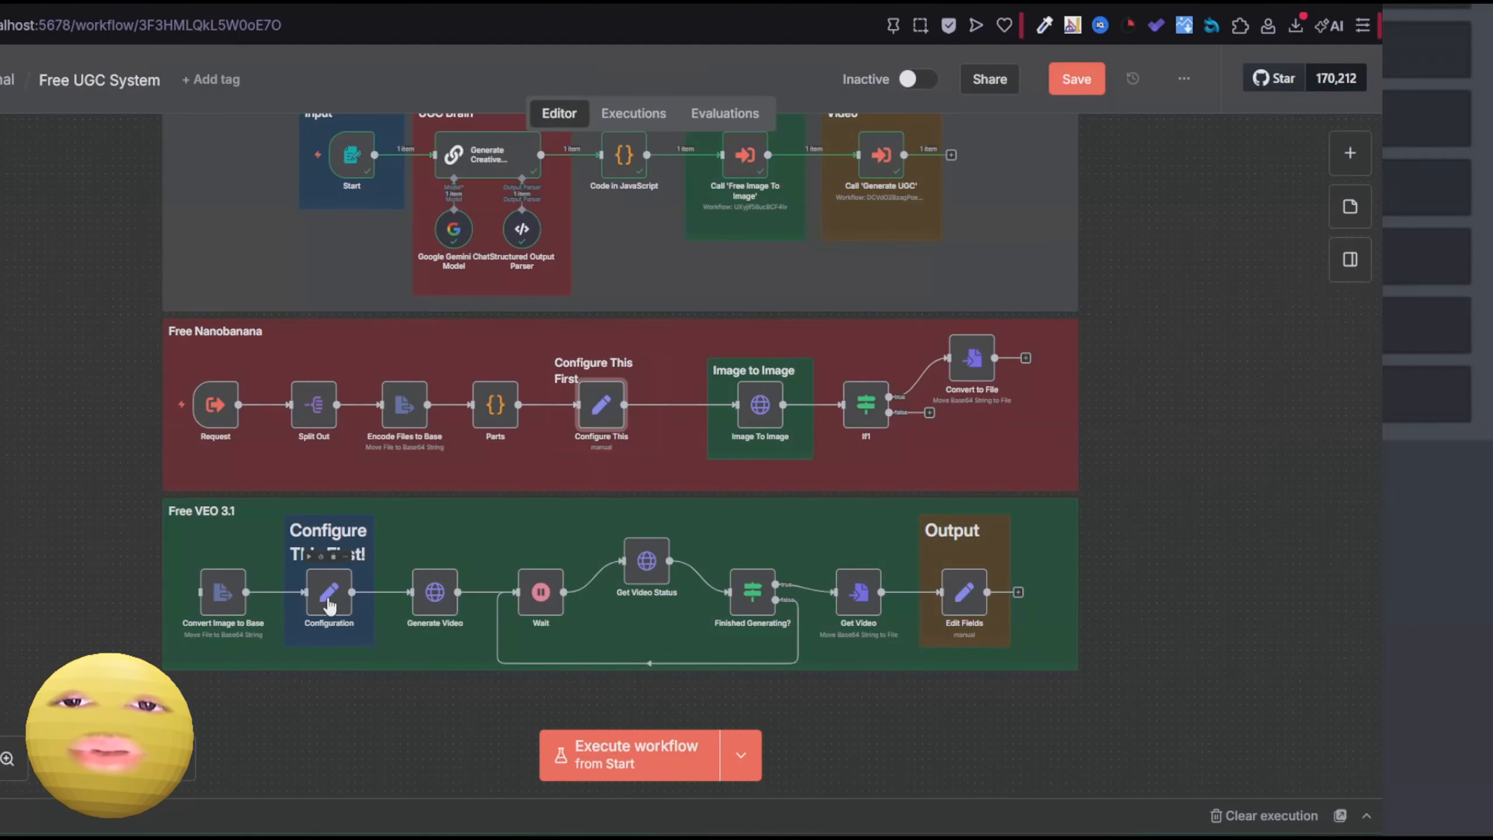
double_click(328, 592)
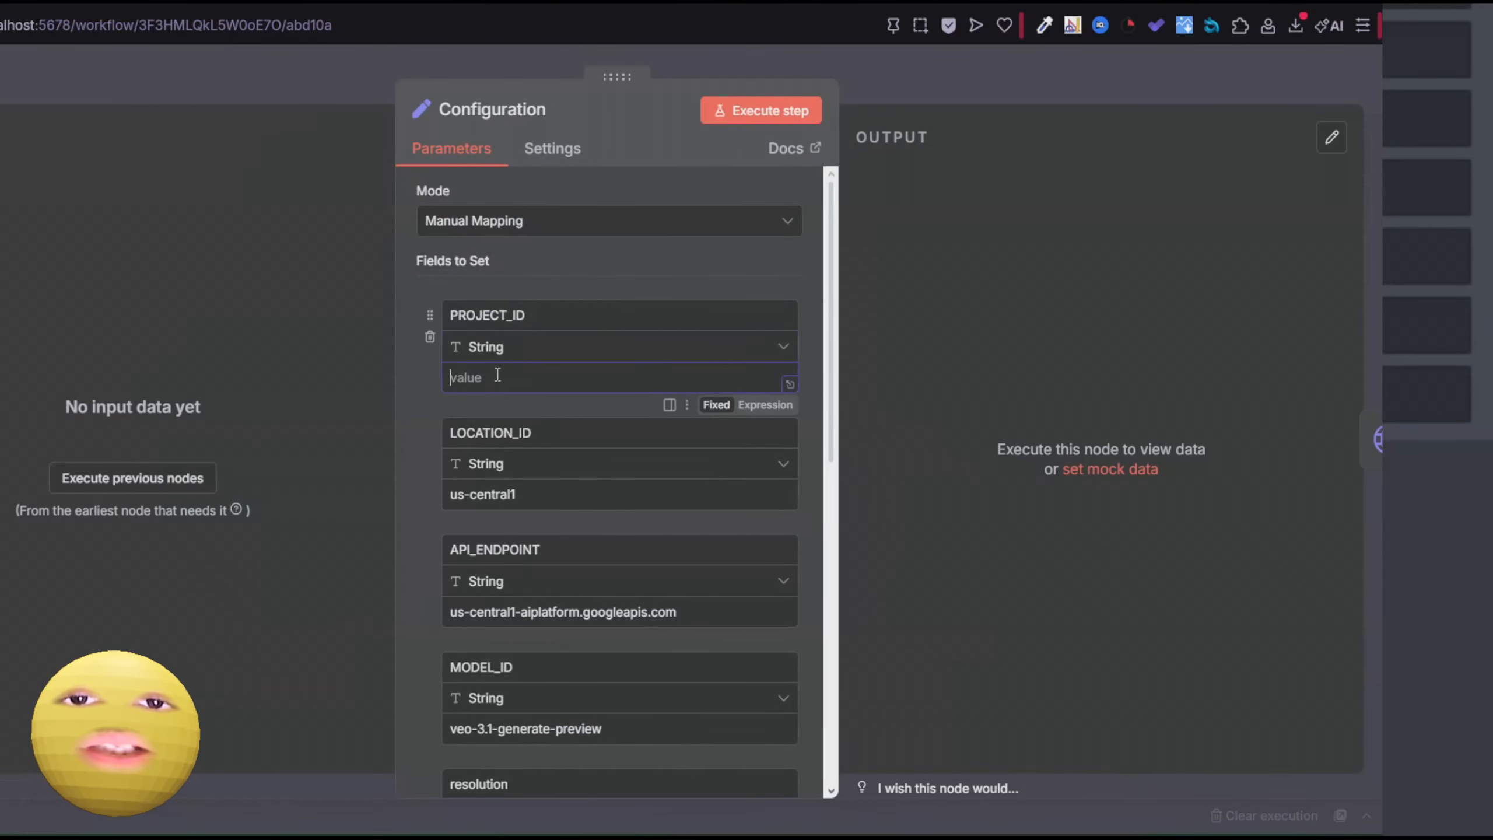
left_click(310, 98)
mouse_move(184, 186)
left_mouse_down()
mouse_move(151, 268)
mouse_move(156, 193)
left_mouse_up()
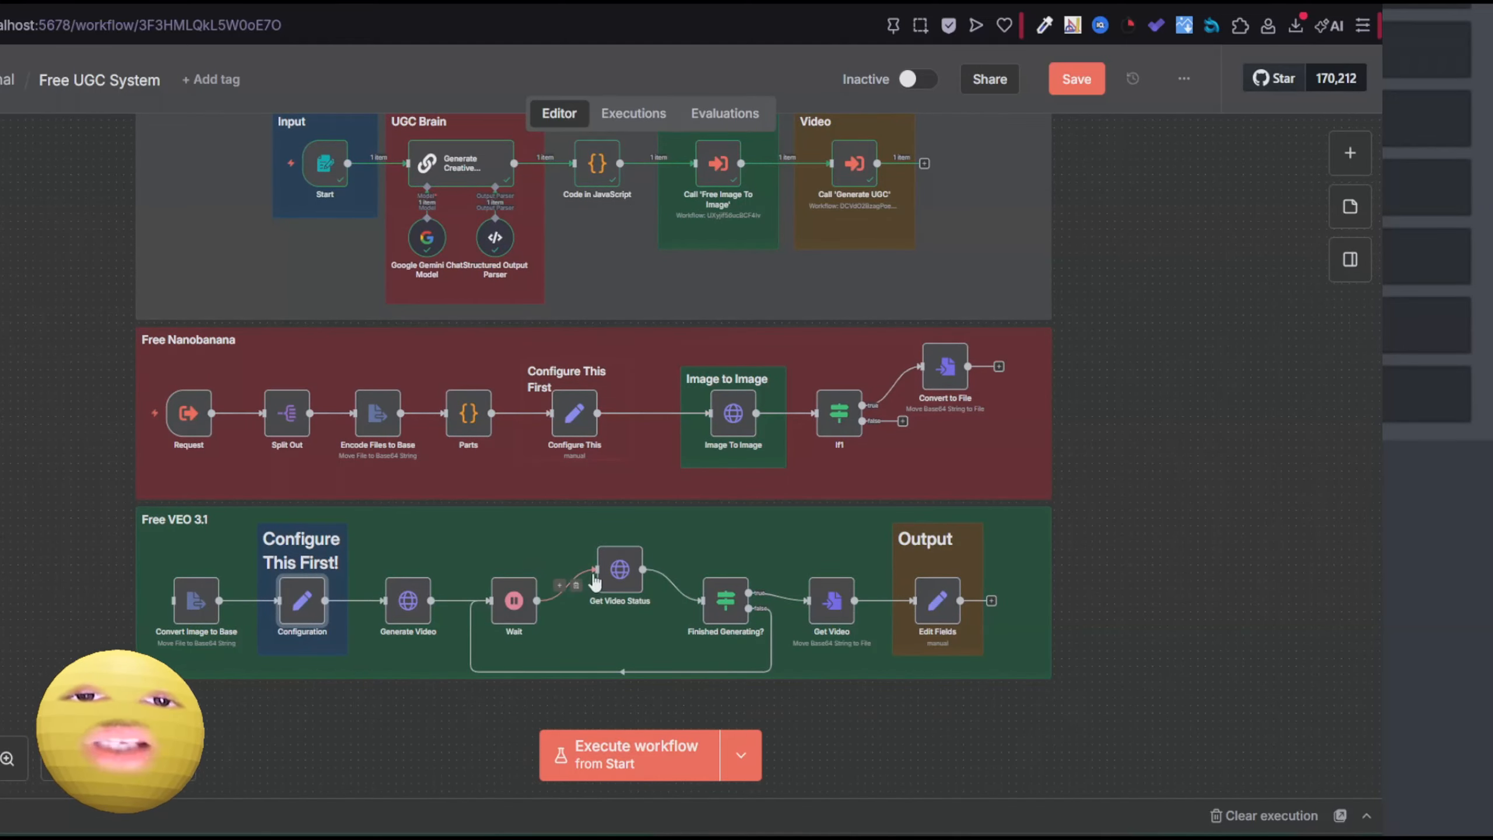
Start a new Google OAuth2 API credential for the 'Image To Image' node and review its redirect URL, client ID and secret fields.
double_click(733, 413)
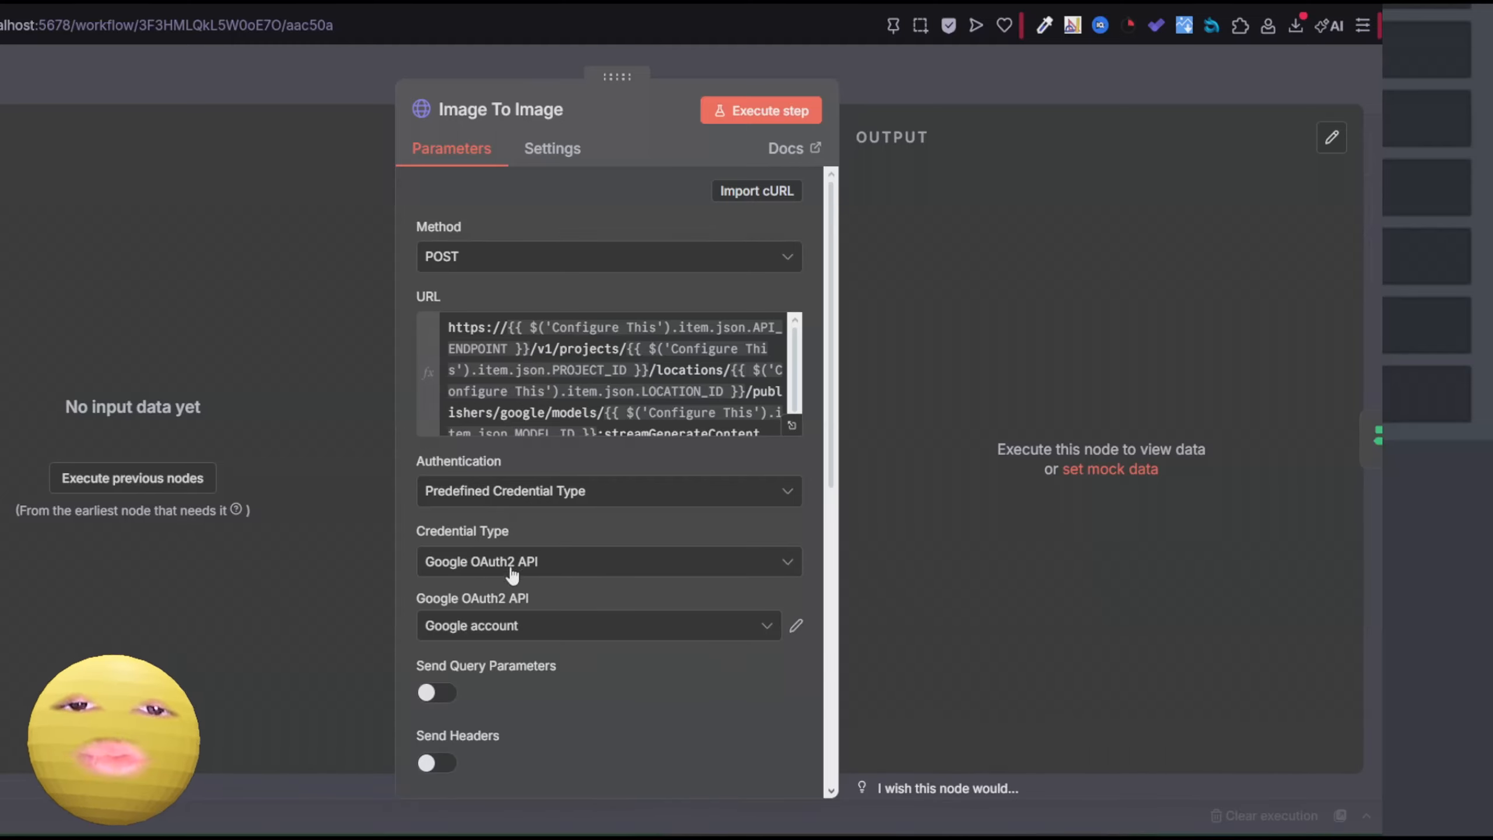
left_click(546, 629)
left_click(532, 579)
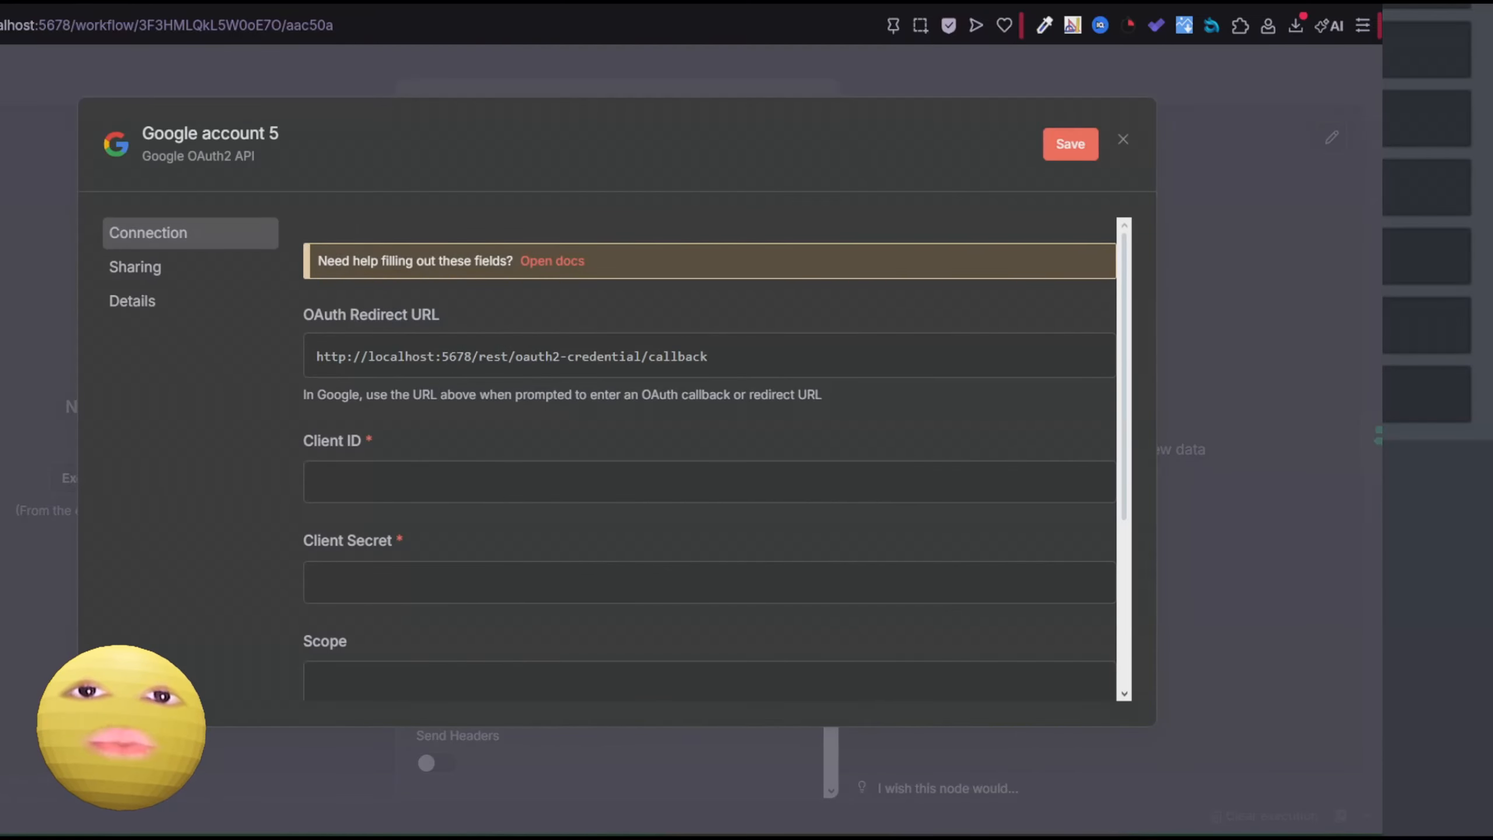
scroll(411, 499, "down", 2)
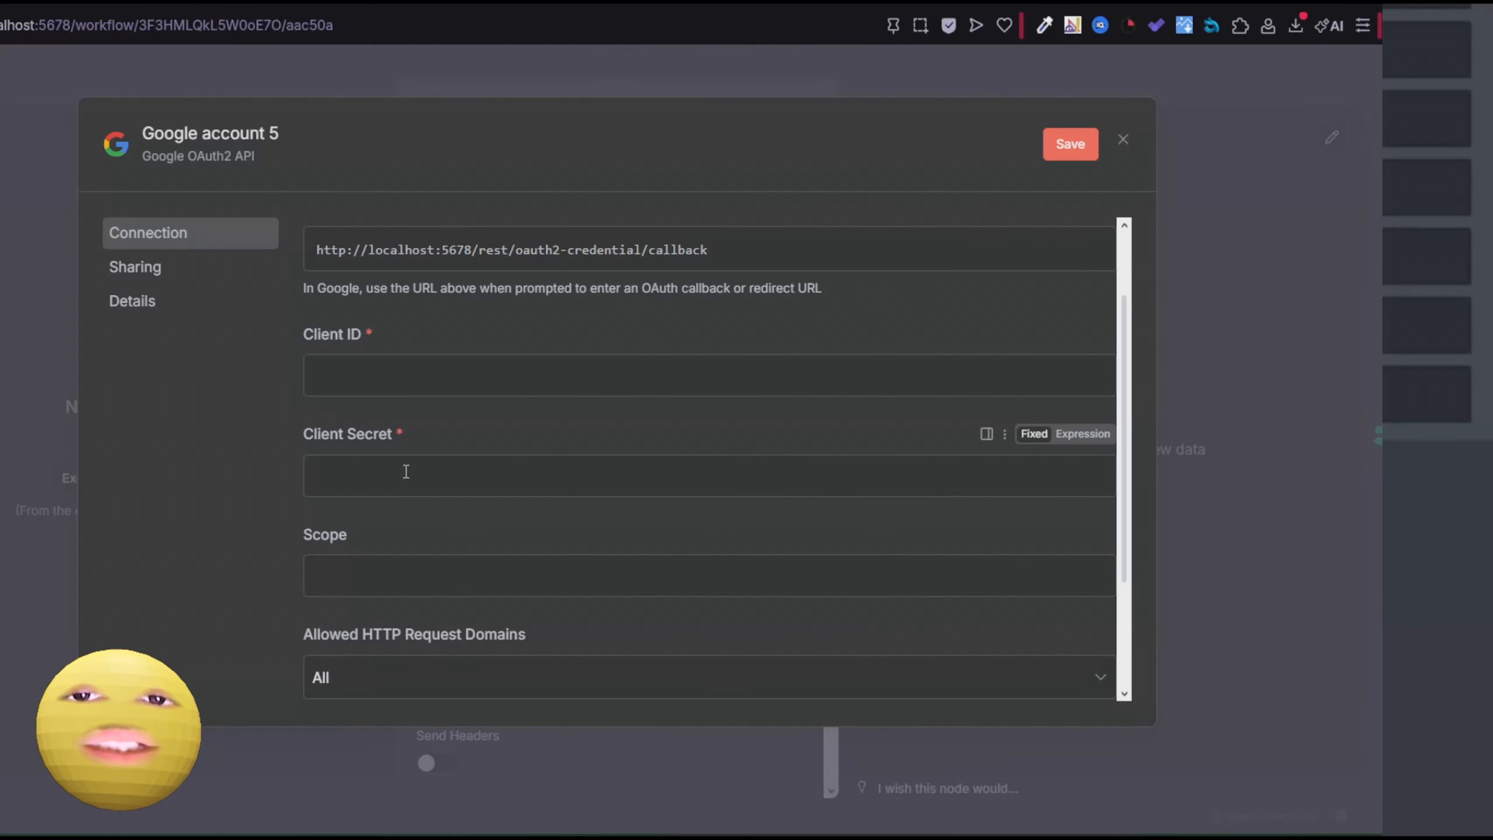
Switch to Google Cloud and start configuring the OAuth consent screen for n8n project.
left_click(488, 3)
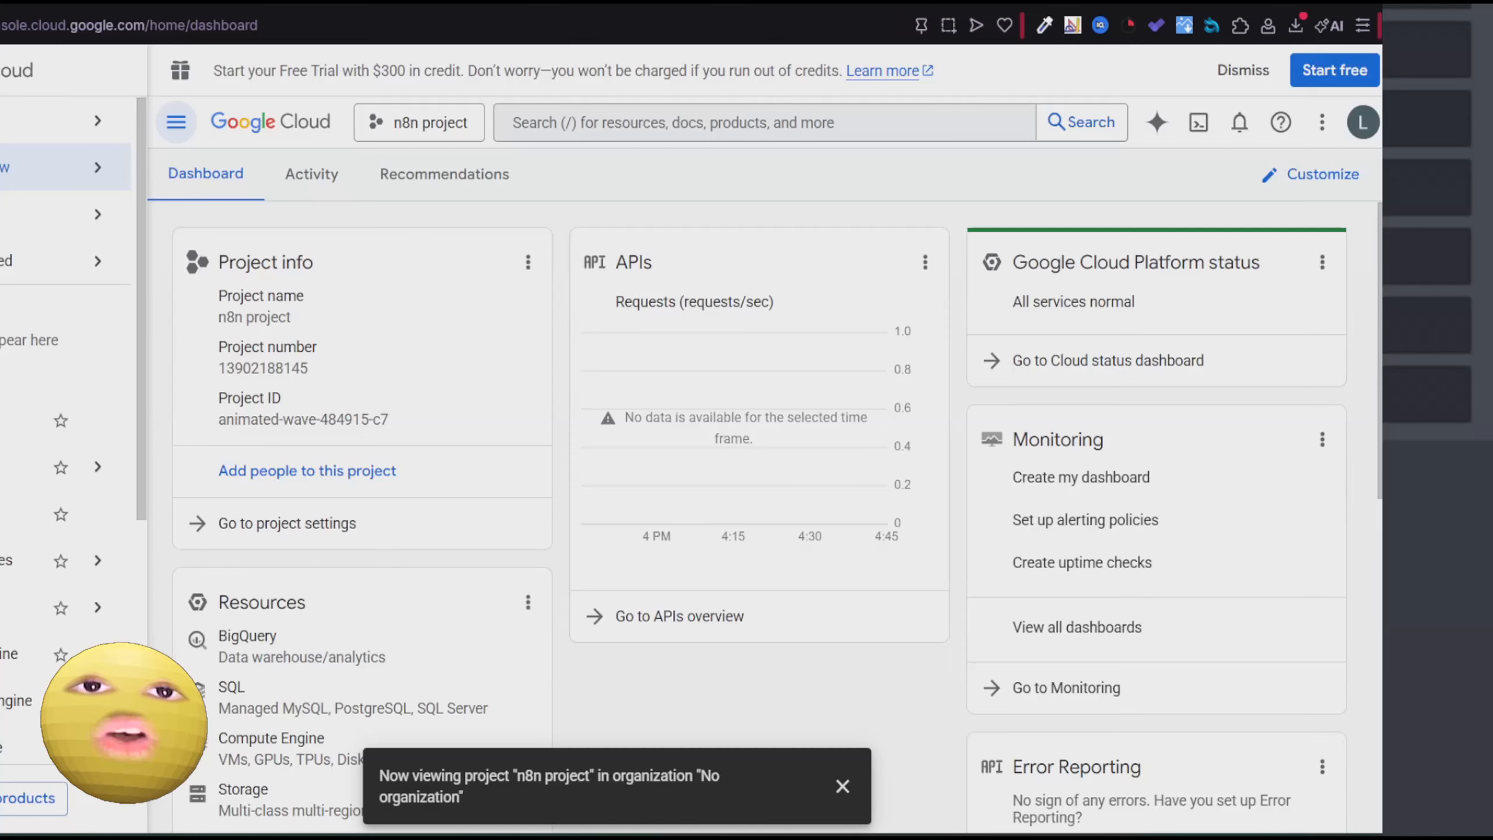
scroll(156, 473, "down", 1)
mouse_move(157, 474)
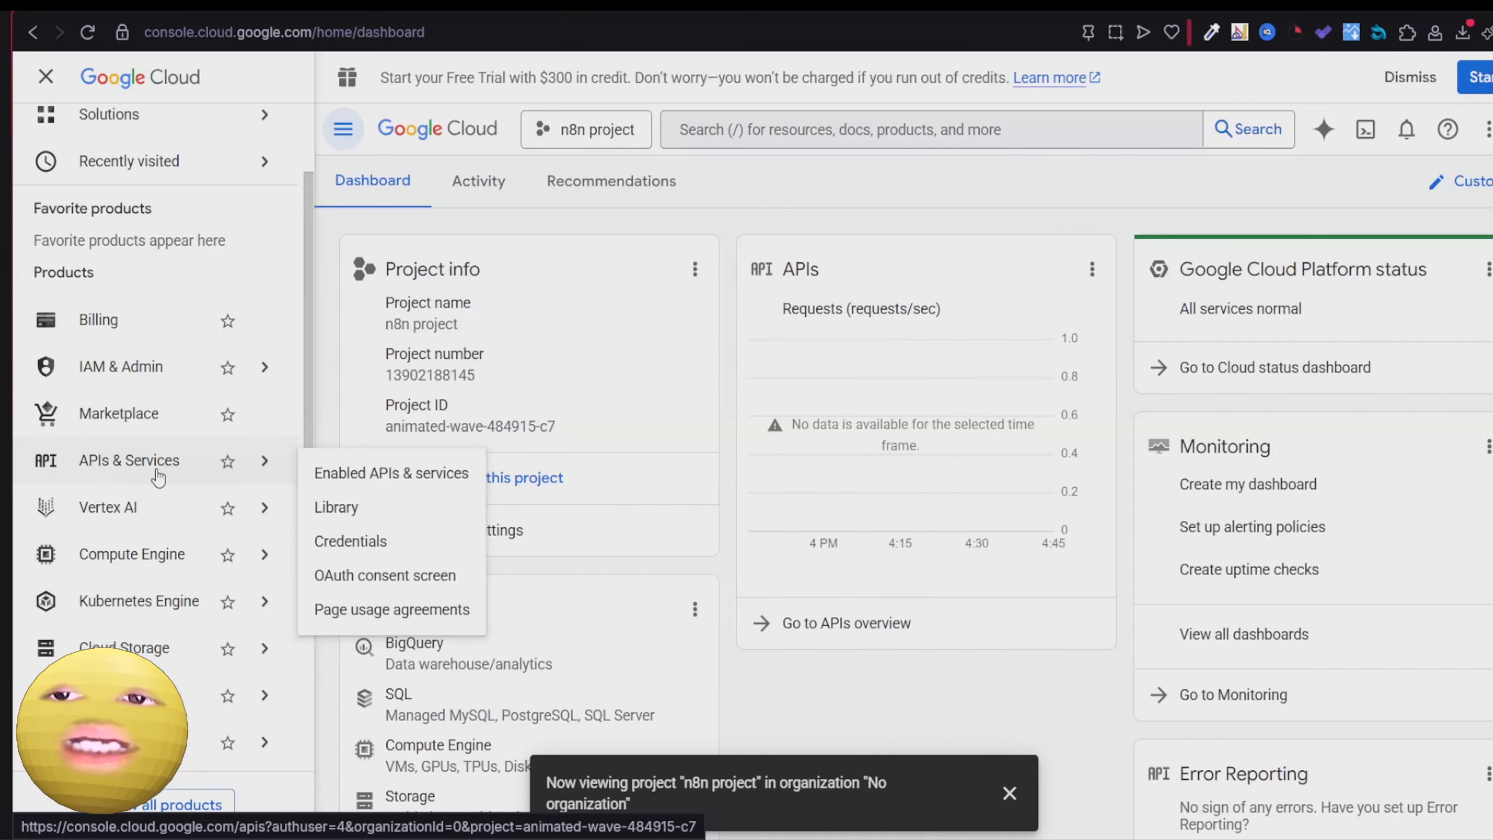
left_click(379, 589)
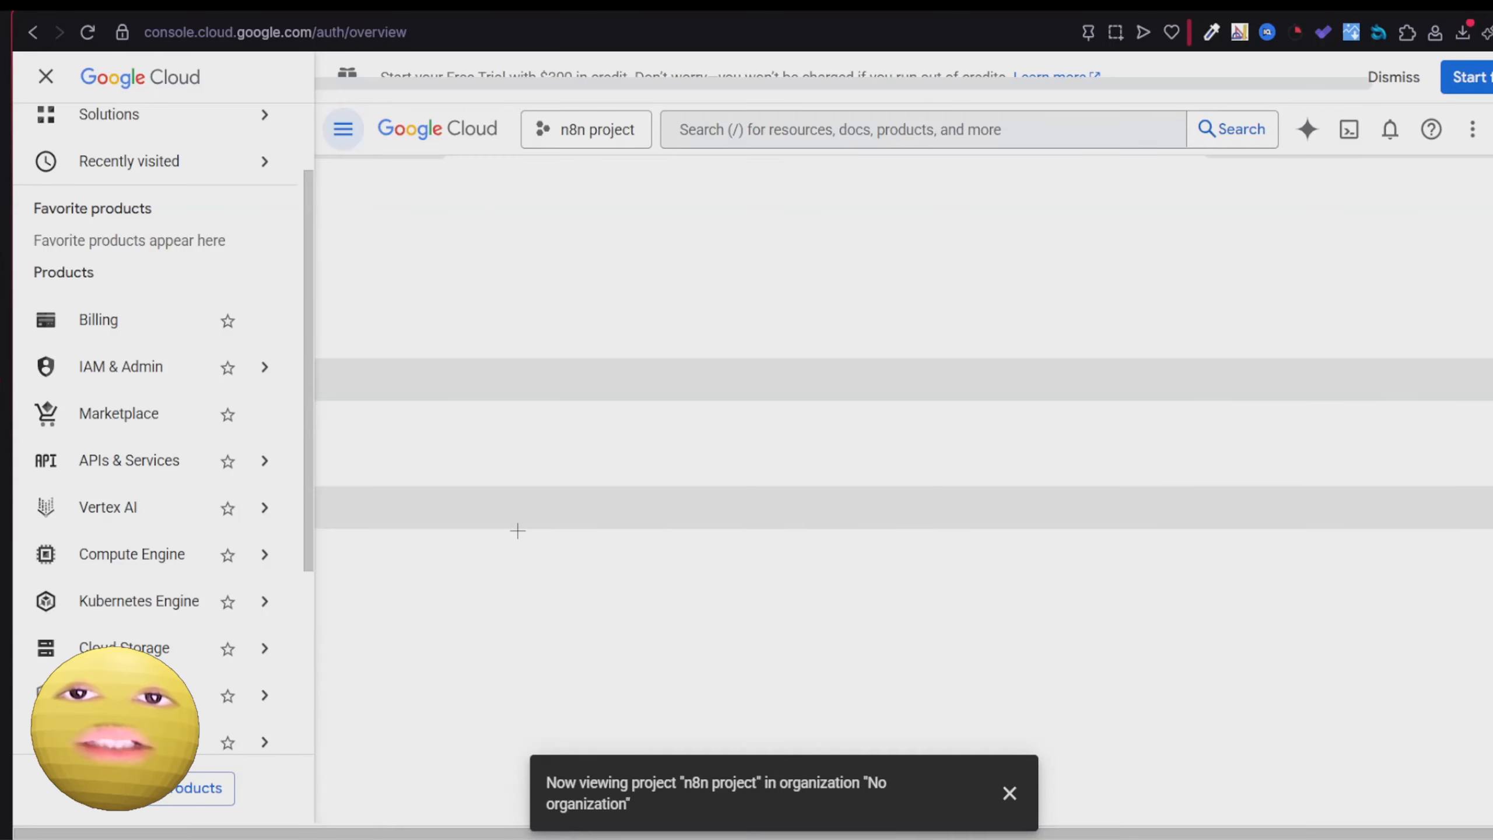
left_click(741, 705)
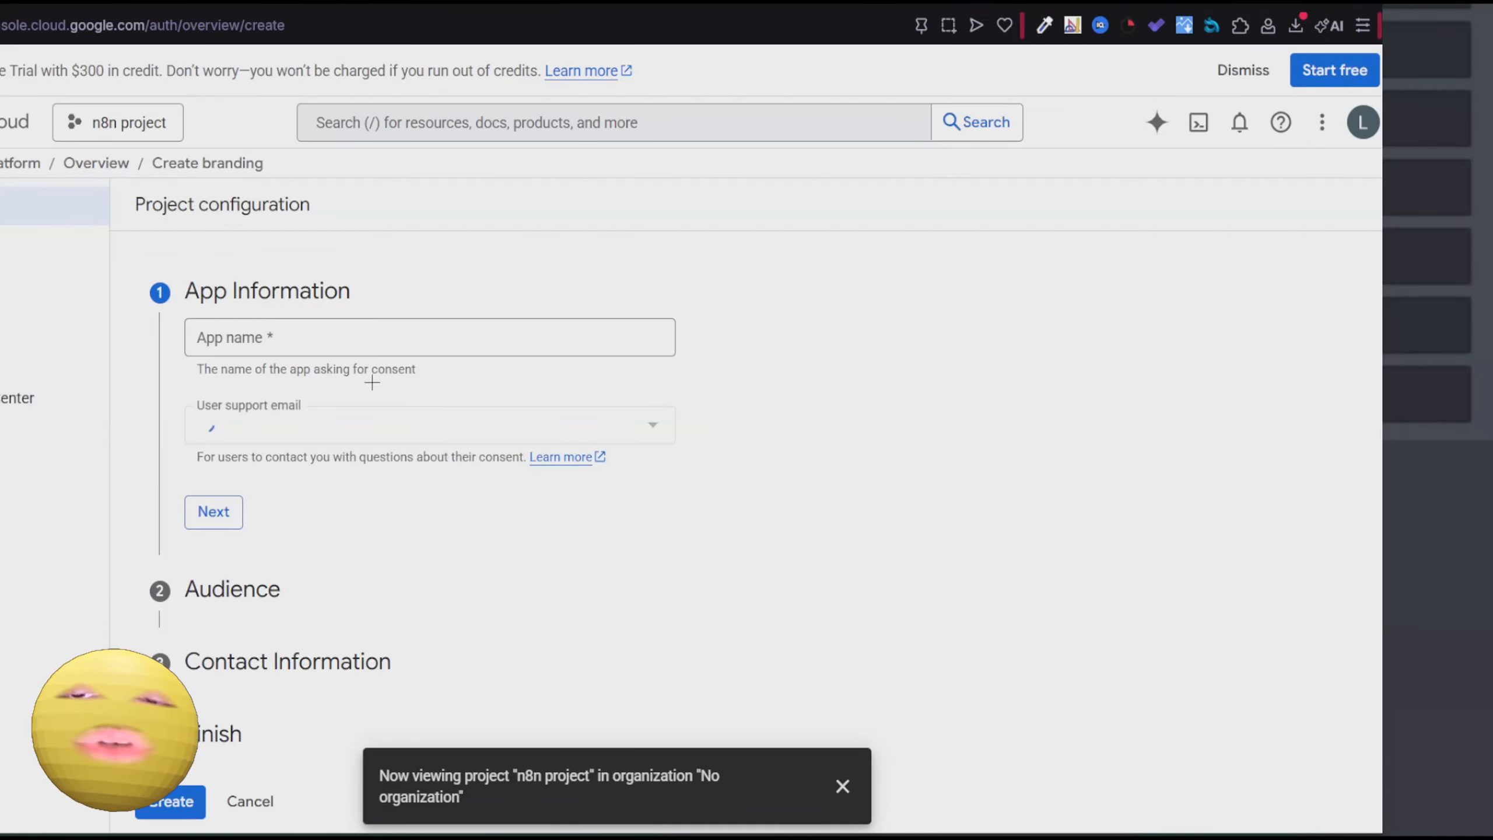
Fill in the app information with the app name n8nugc and a user support email.
left_click(346, 341)
type("n8nugc")
left_click(260, 426)
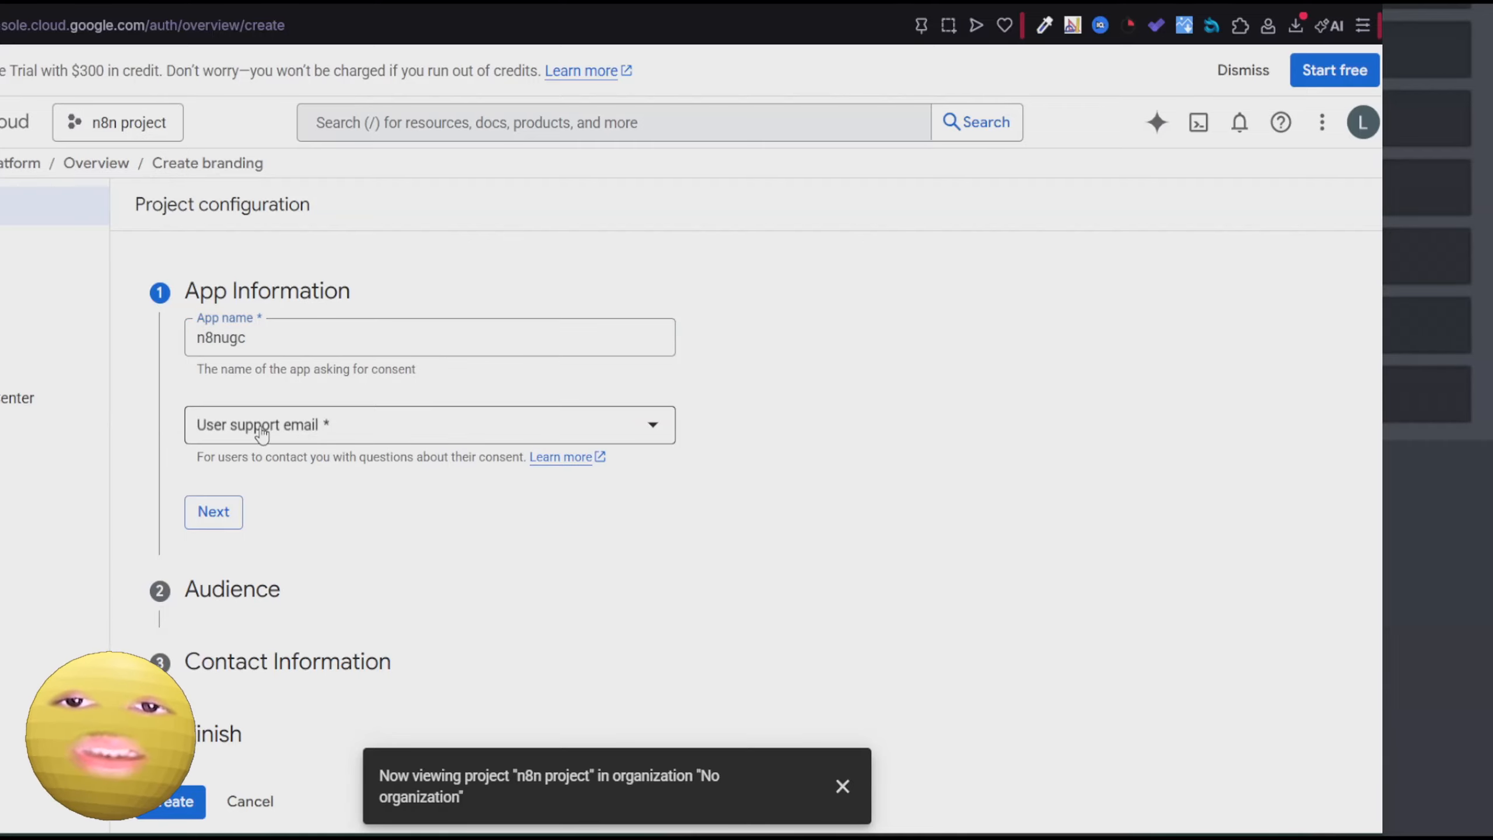
left_click(270, 434)
left_click(235, 512)
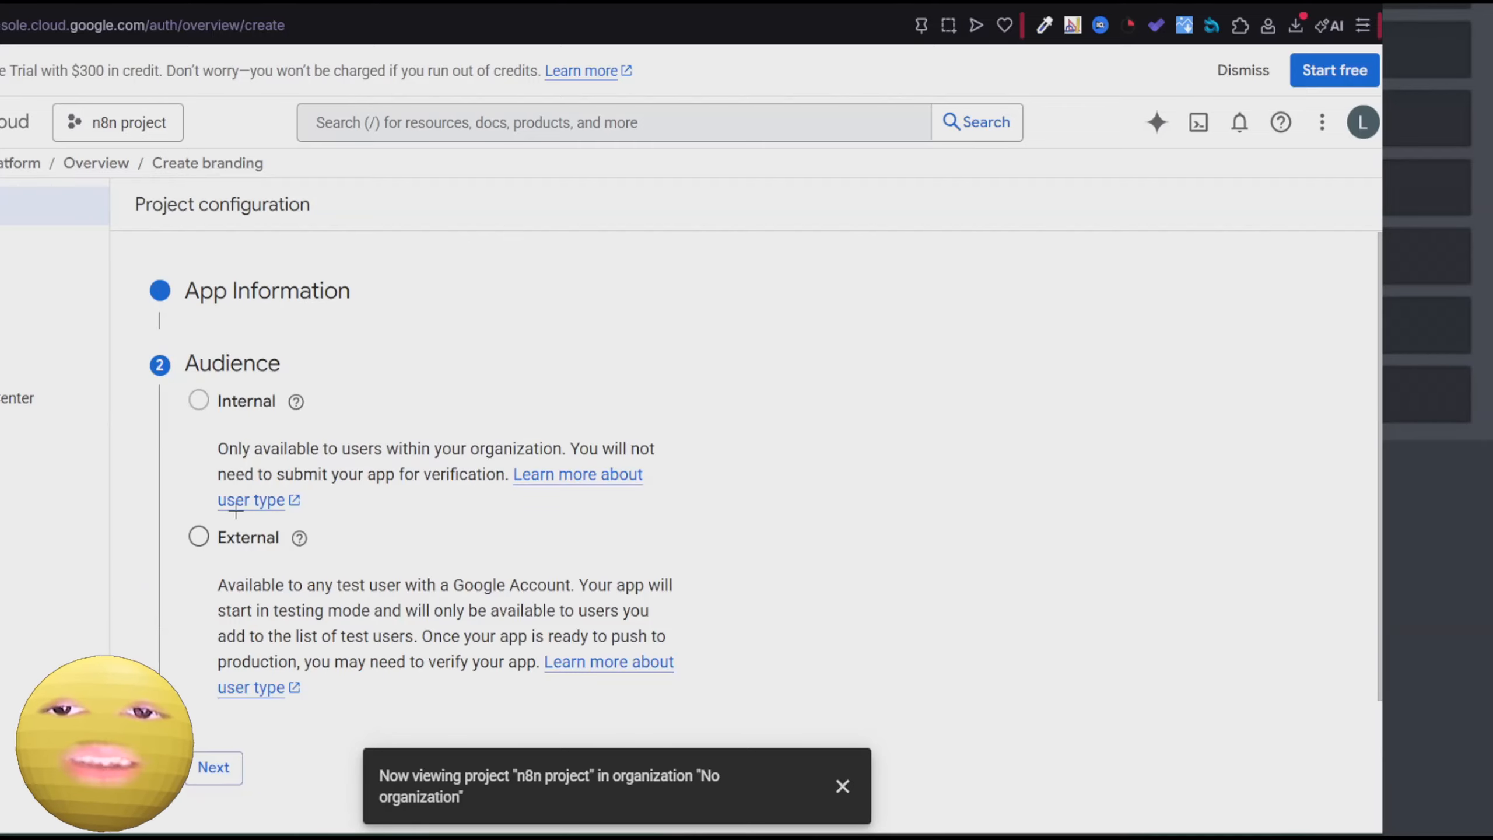
Set the audience to External, complete the contact information, accept the Google API Services user data policy and create the OAuth configuration.
left_click(199, 537)
scroll(202, 588, "down", 3)
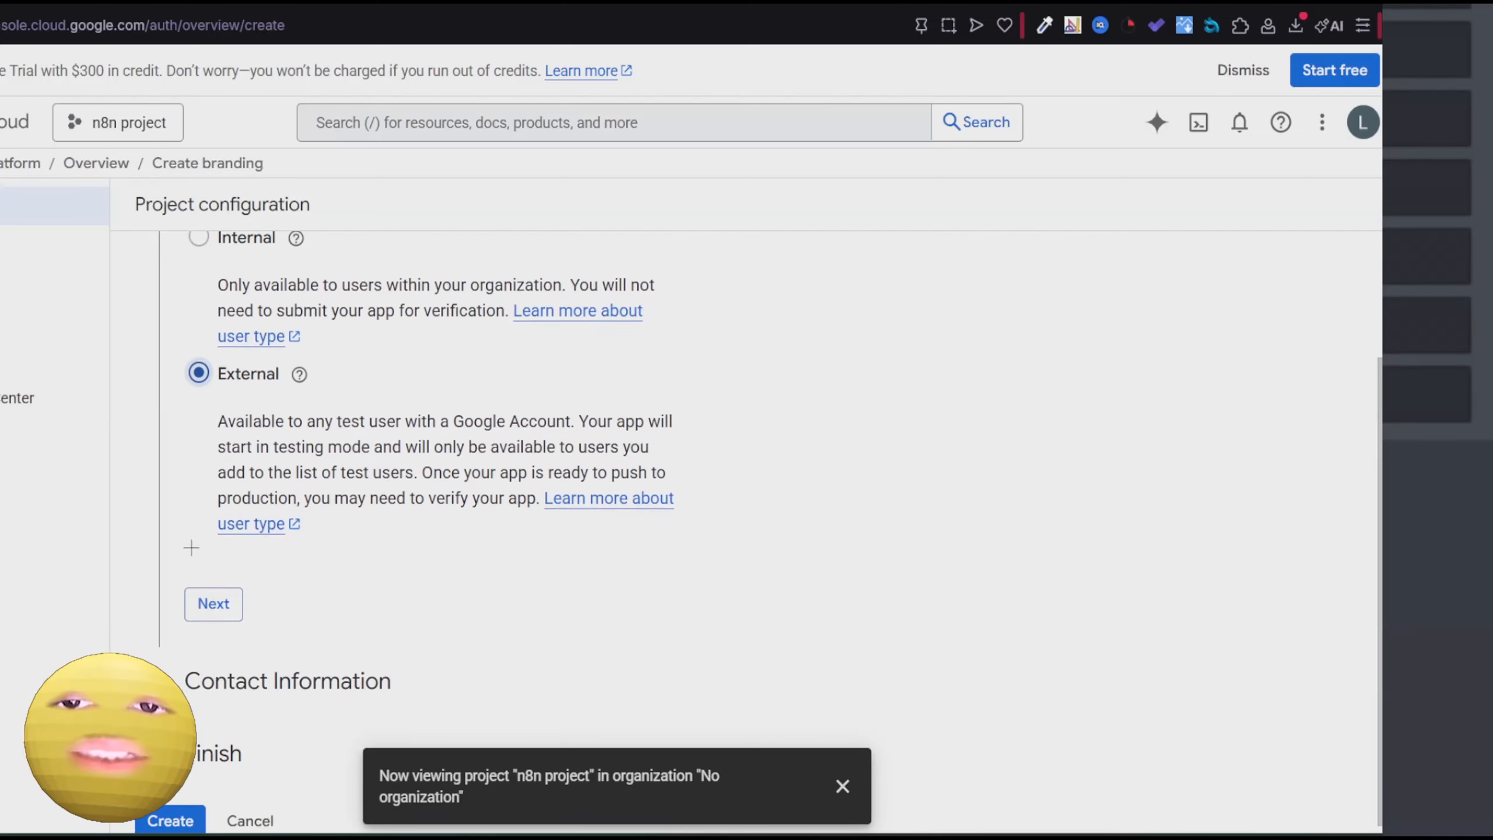
left_click(201, 608)
left_click(256, 498)
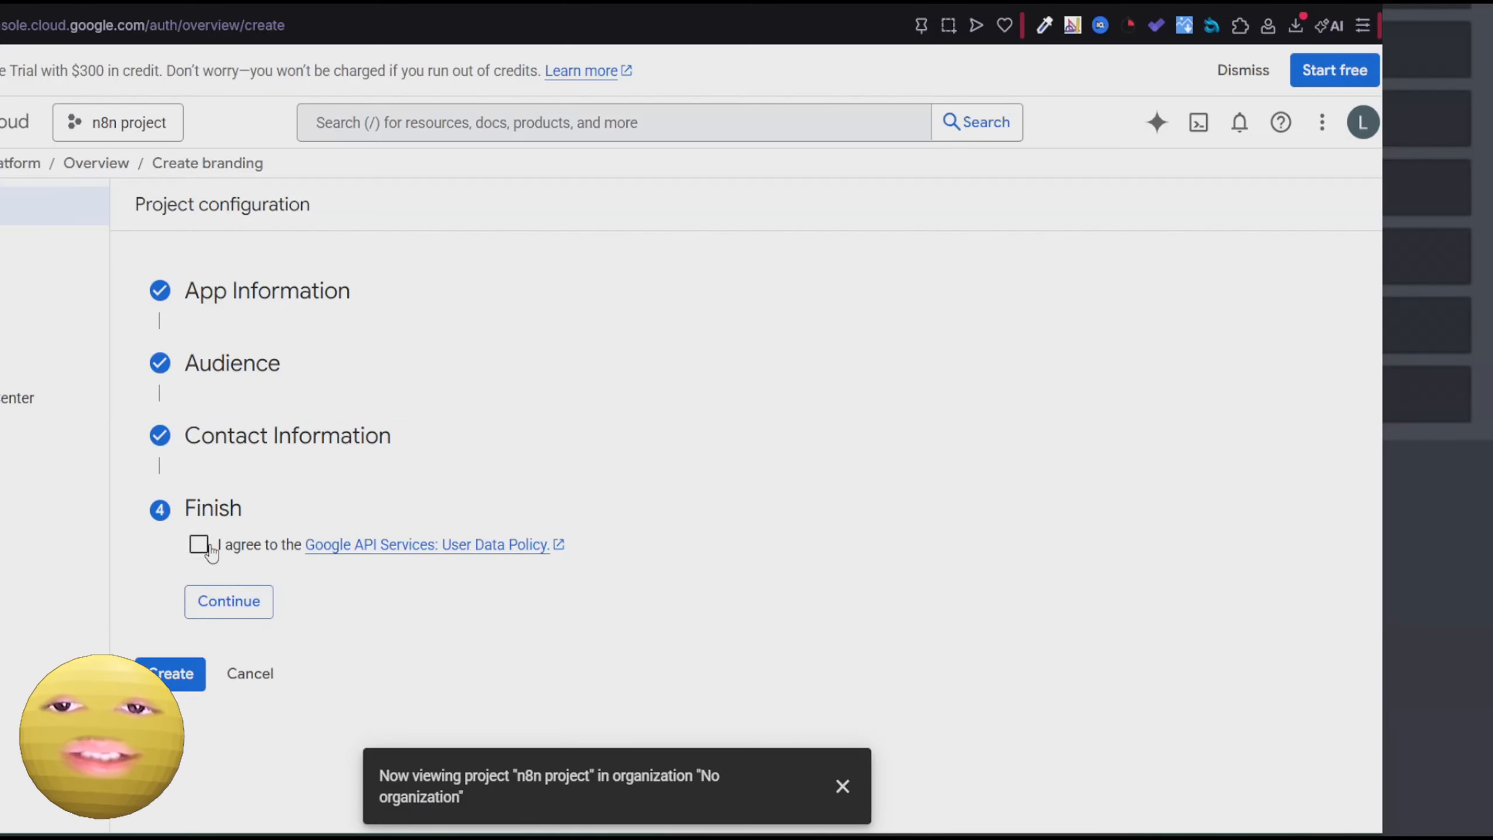
left_click(196, 540)
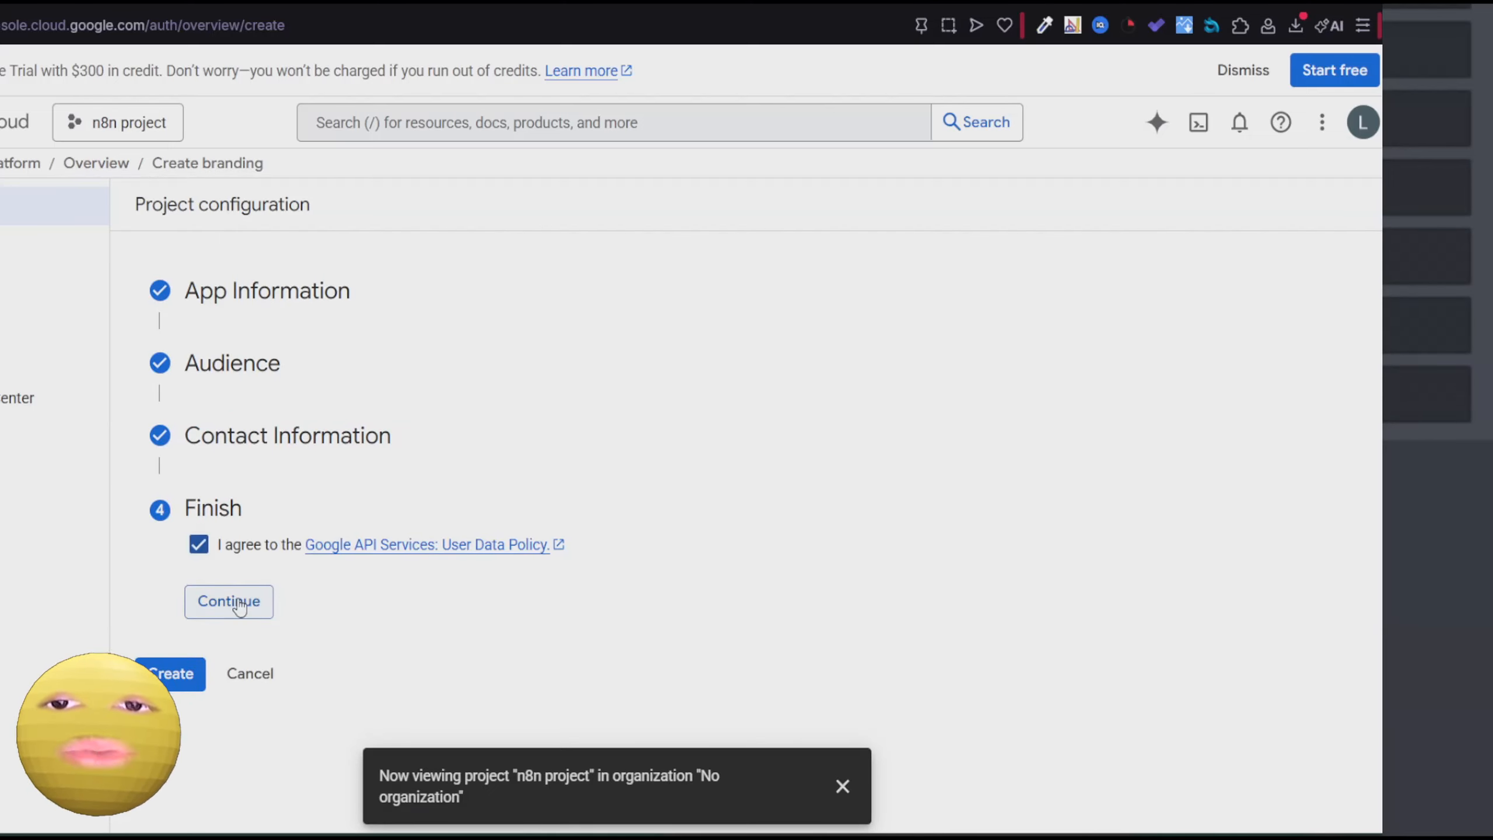
left_click(227, 602)
left_click(203, 584)
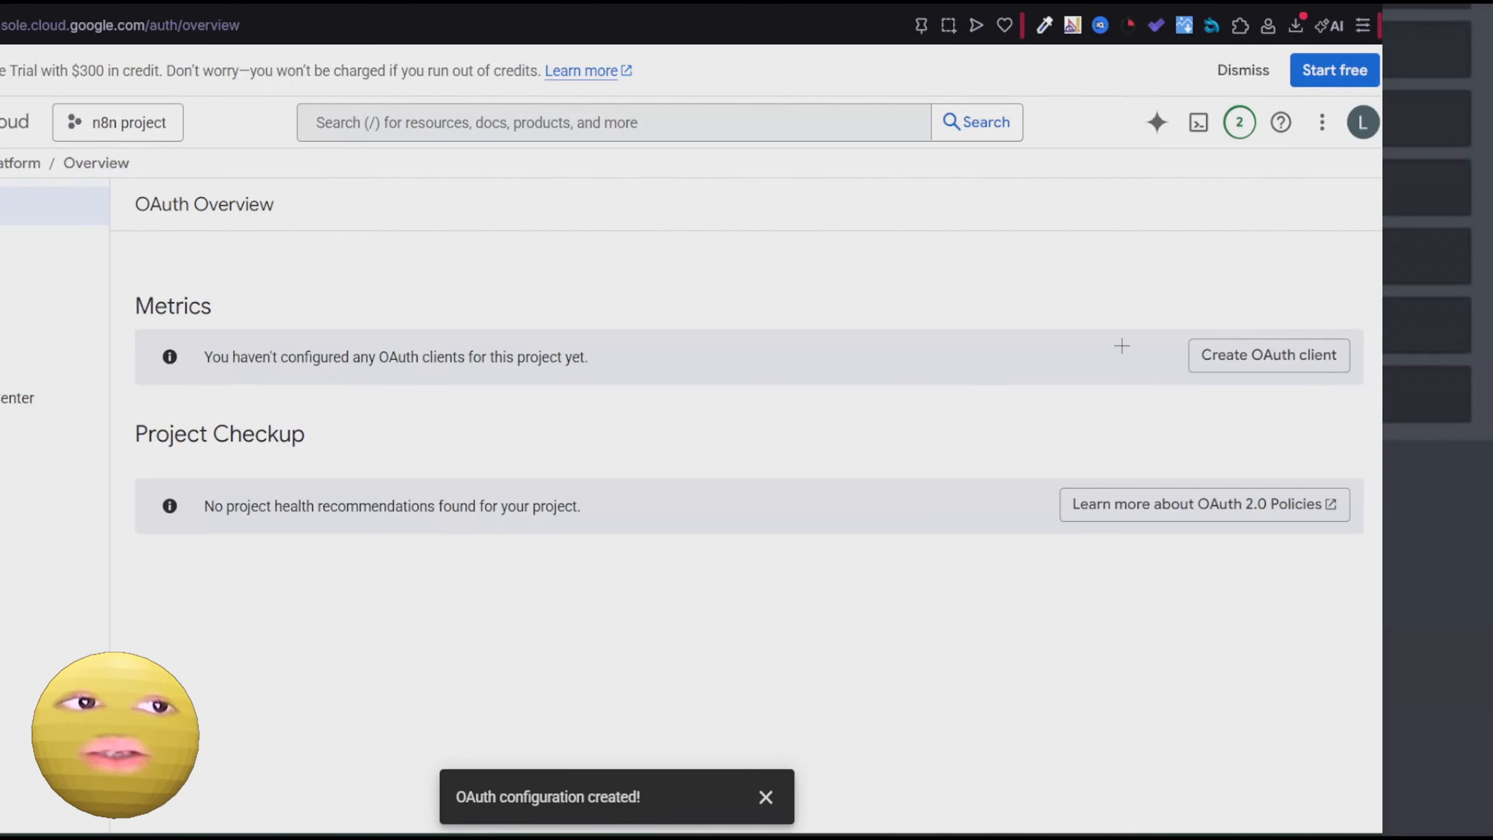
Start a new OAuth client with the application type Web application and the name n8nugc.
left_click(1286, 370)
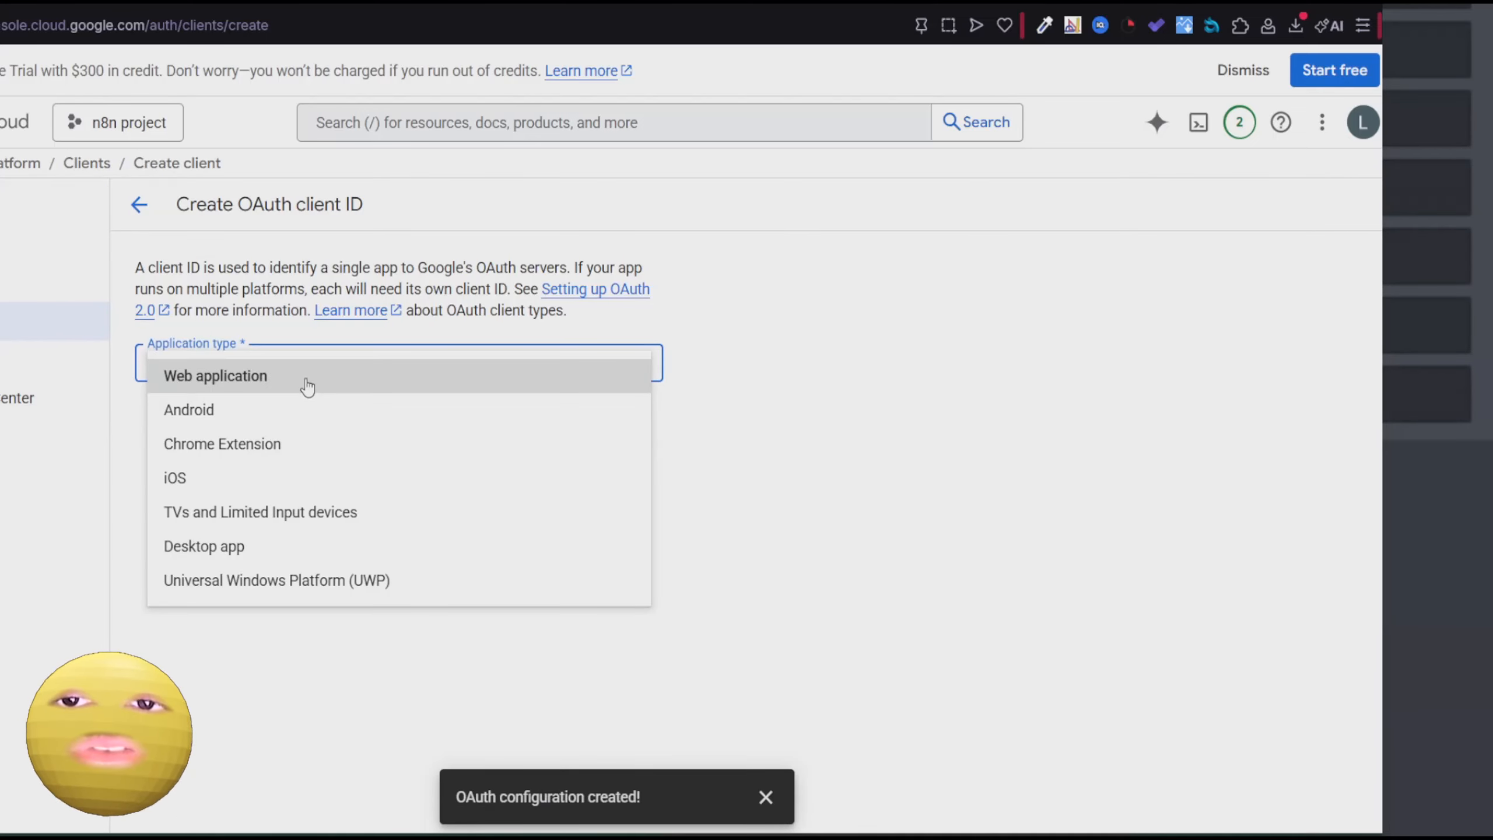
left_click(307, 387)
left_click(241, 430)
triple_click(241, 431)
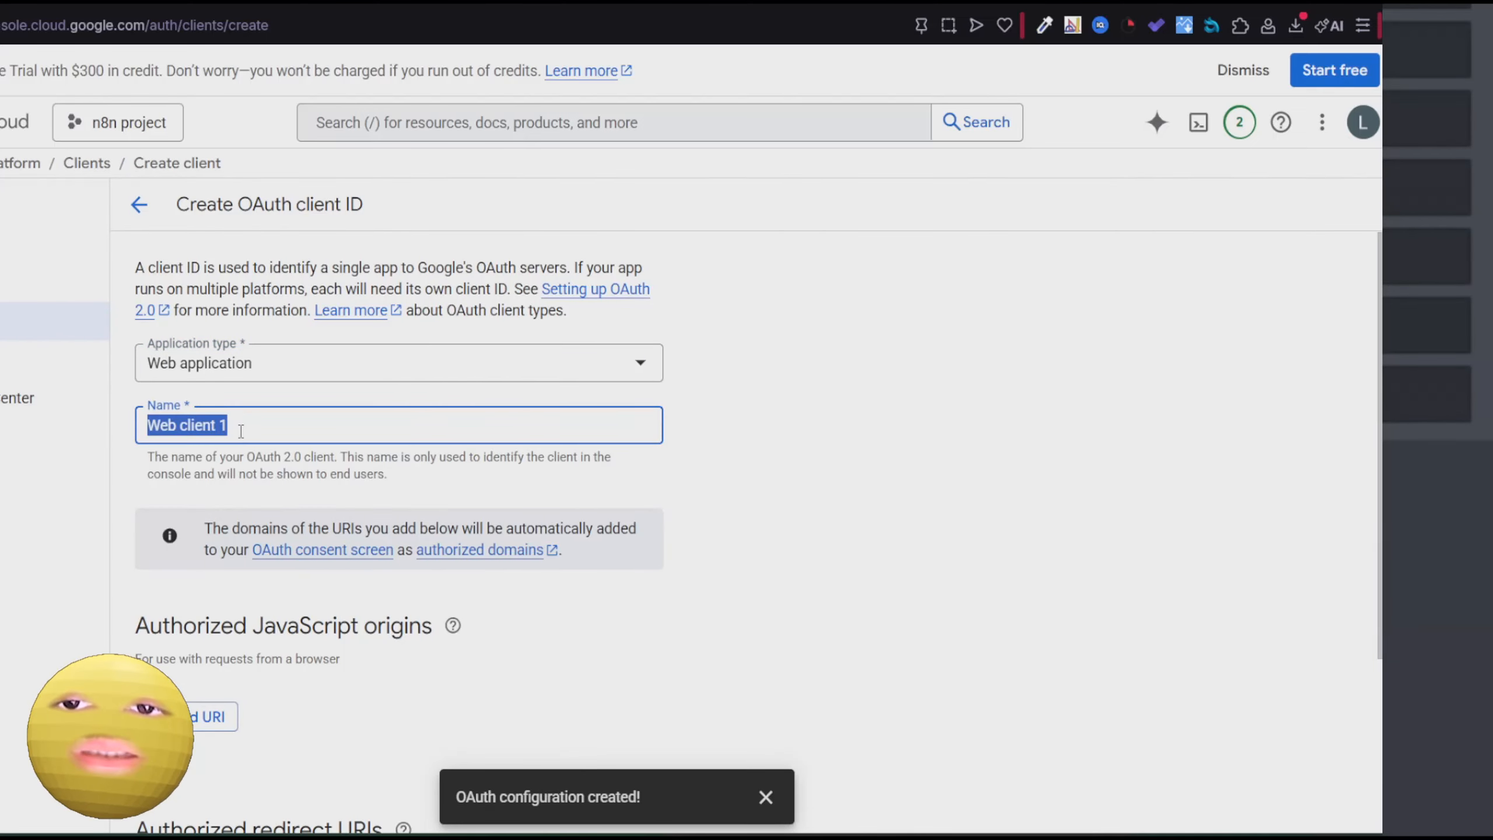
type("n8nugc")
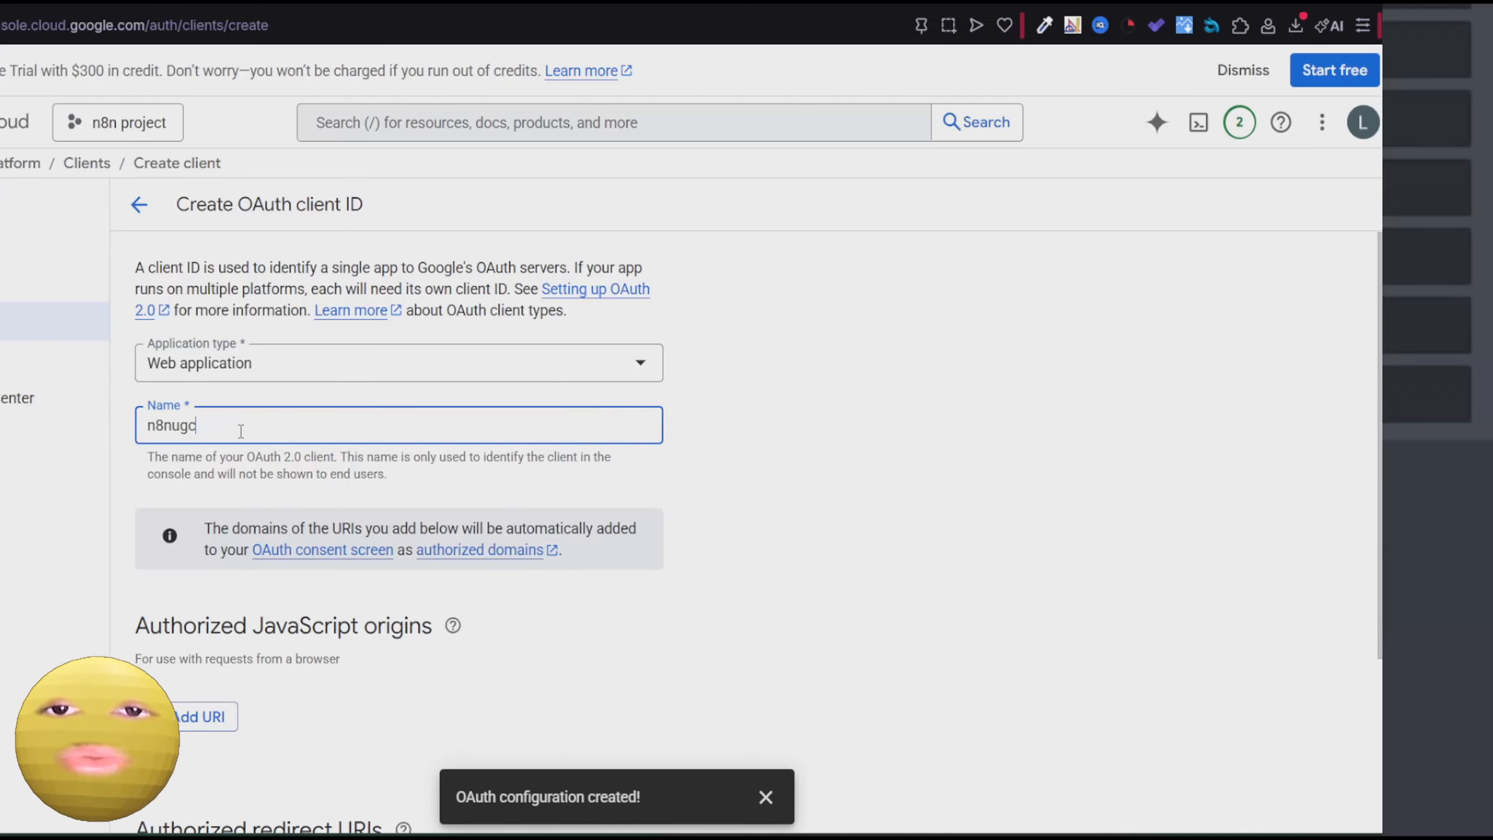
Copy the OAuth redirect URL from the n8n credential, add it as an authorized redirect URI in Google Cloud and create the client.
scroll(241, 431, "down", 4)
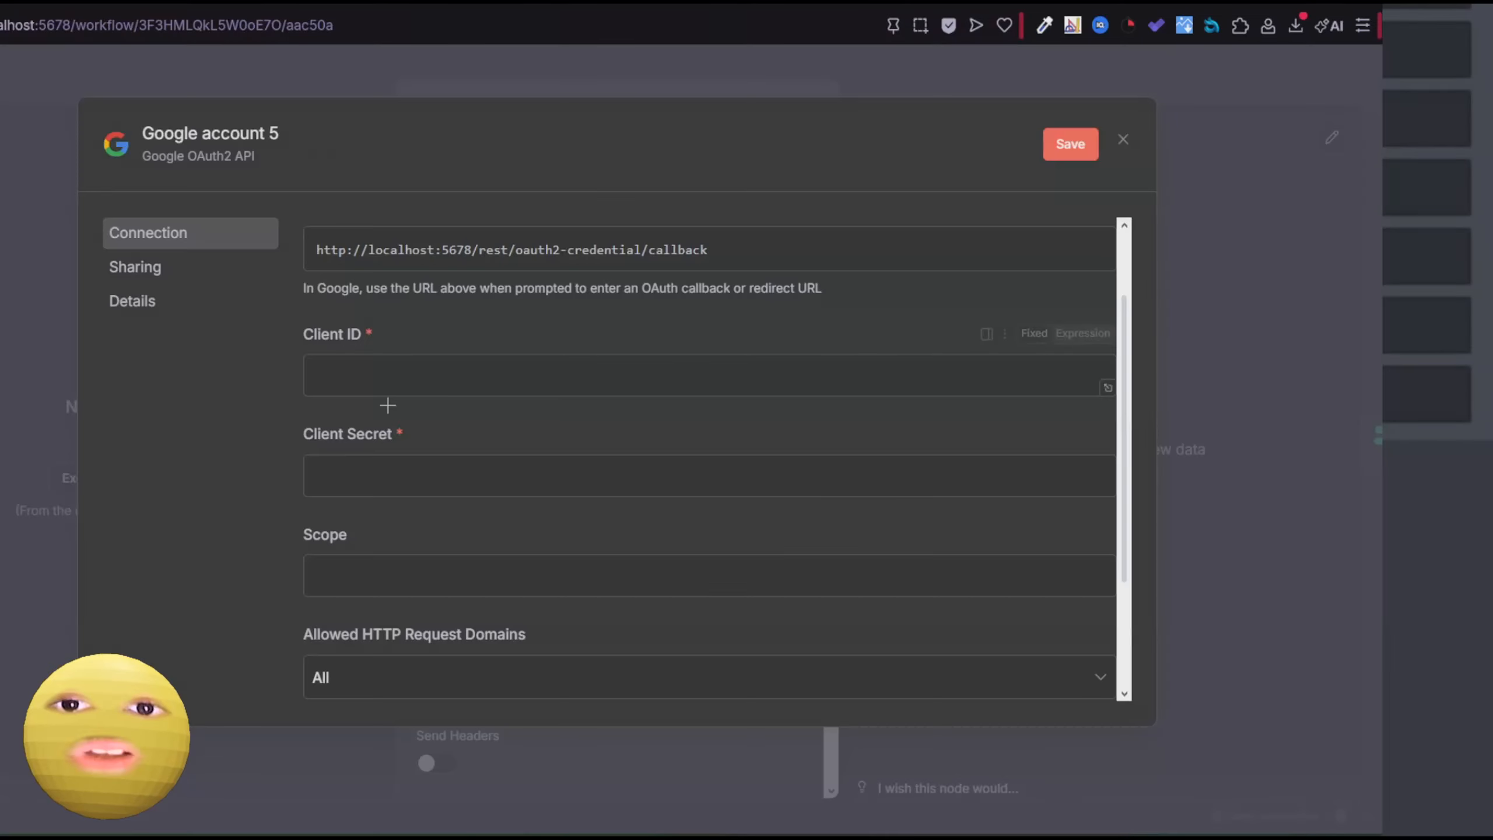
scroll(388, 392, "up", 2)
left_click(429, 356)
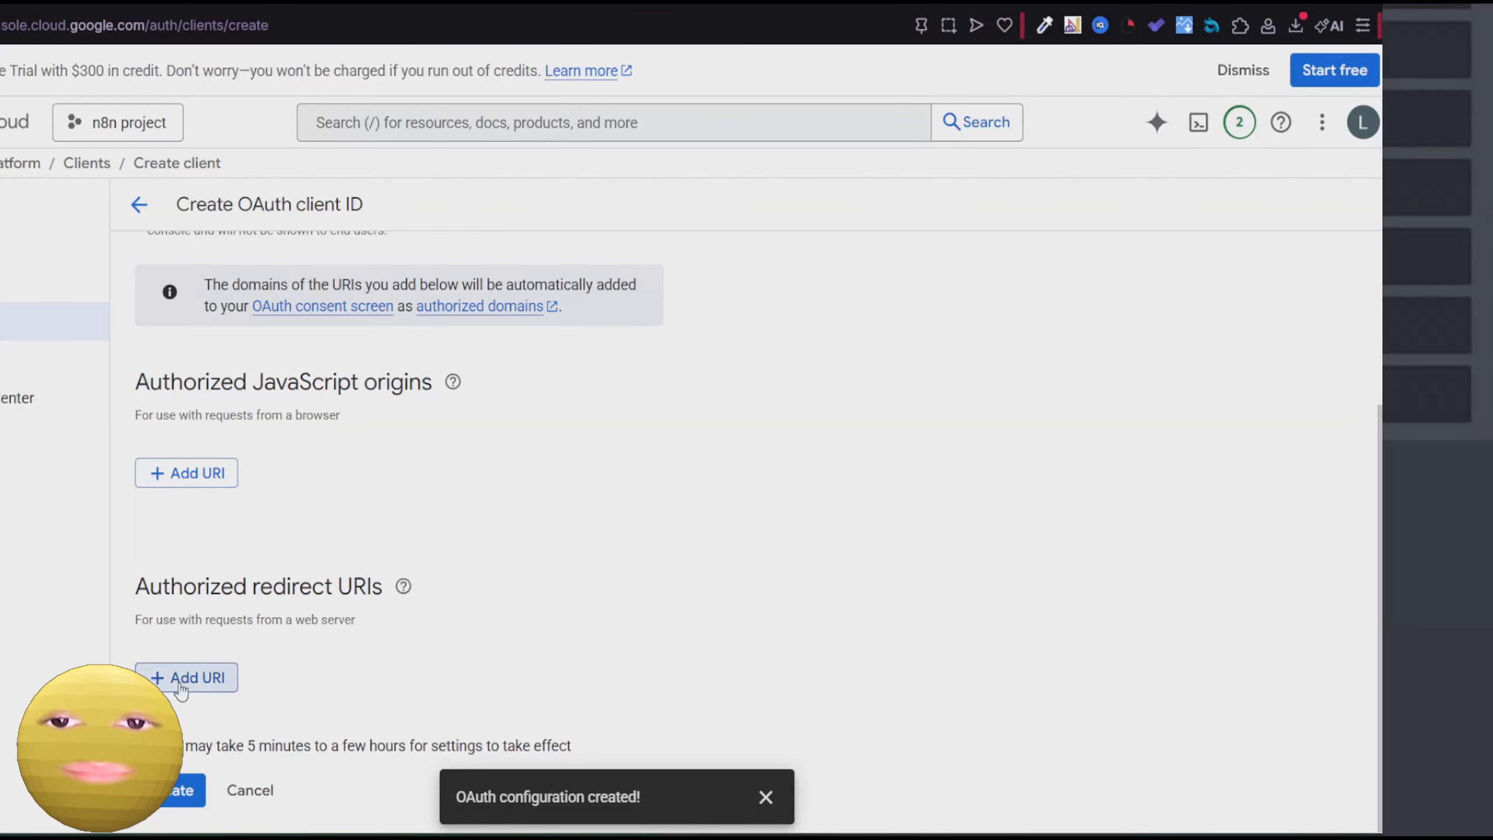
left_click(181, 690)
key("ctrl+v")
scroll(271, 539, "down", 1)
left_click(188, 790)
Copy the new OAuth client's ID and client secret from Google Cloud into the matching fields of the n8n Google credential.
triple_click(1116, 357)
scroll(1100, 496, "down", 5)
left_click(1187, 652)
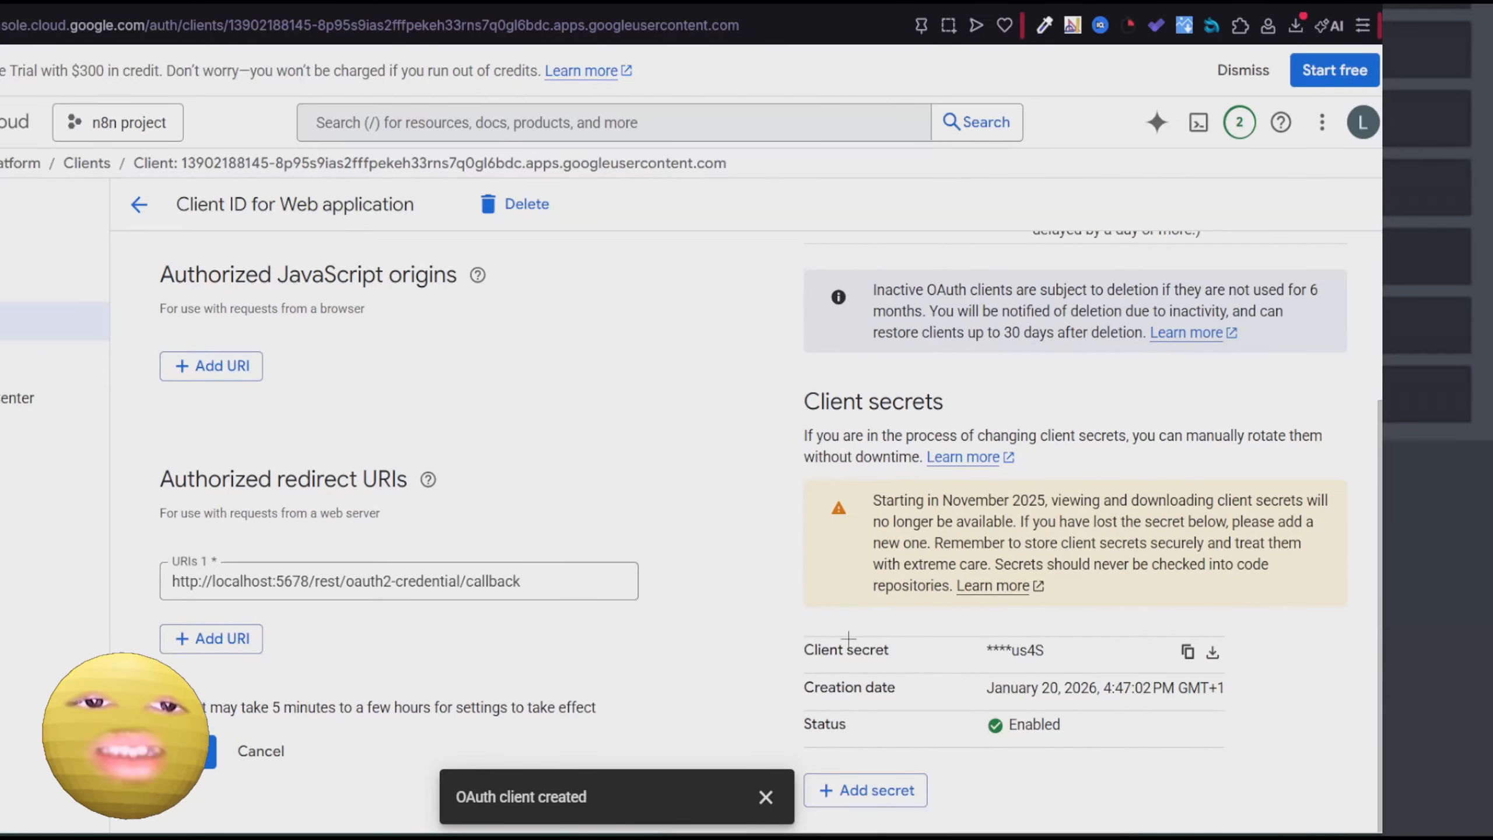
left_click(1185, 656)
key("ctrl+Tab")
left_click(475, 600)
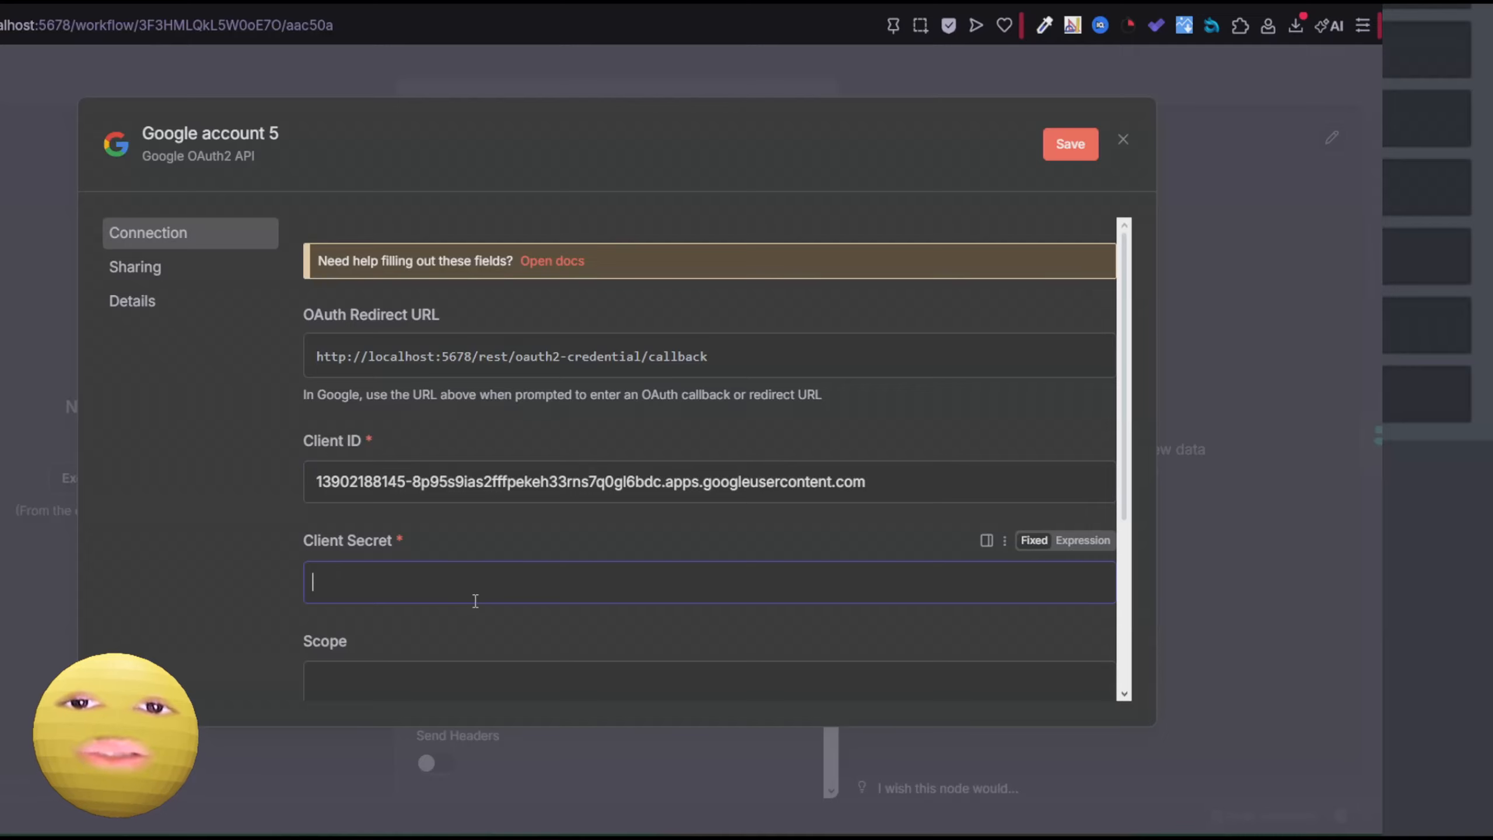
key("ctrl+v")
scroll(475, 588, "down", 5)
left_click(459, 422)
key("ctrl+v")
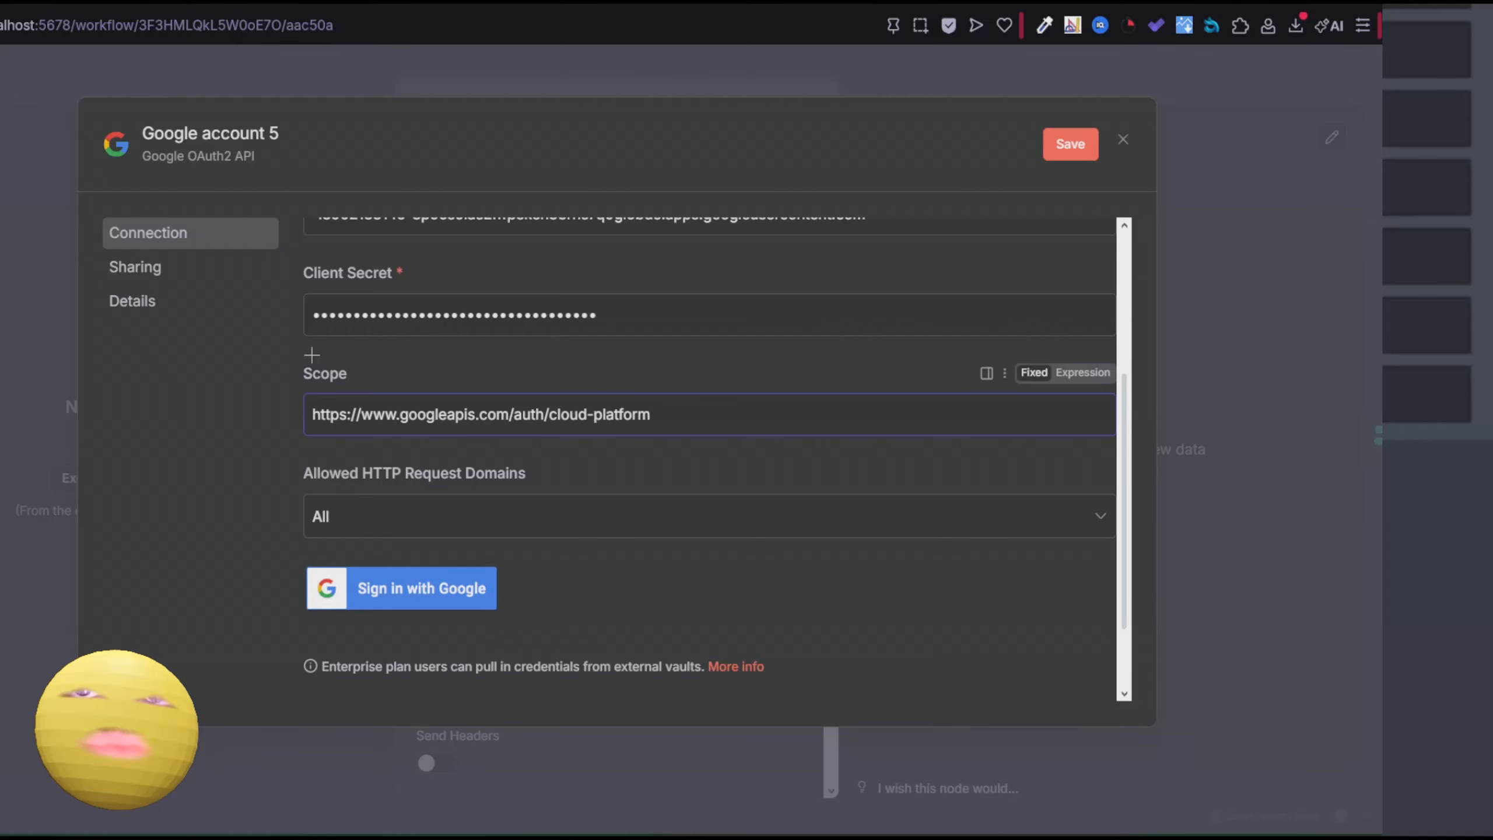
Switch to Google Cloud and add the account's e-mail address as a test user in the app's audience settings.
left_click(262, 2)
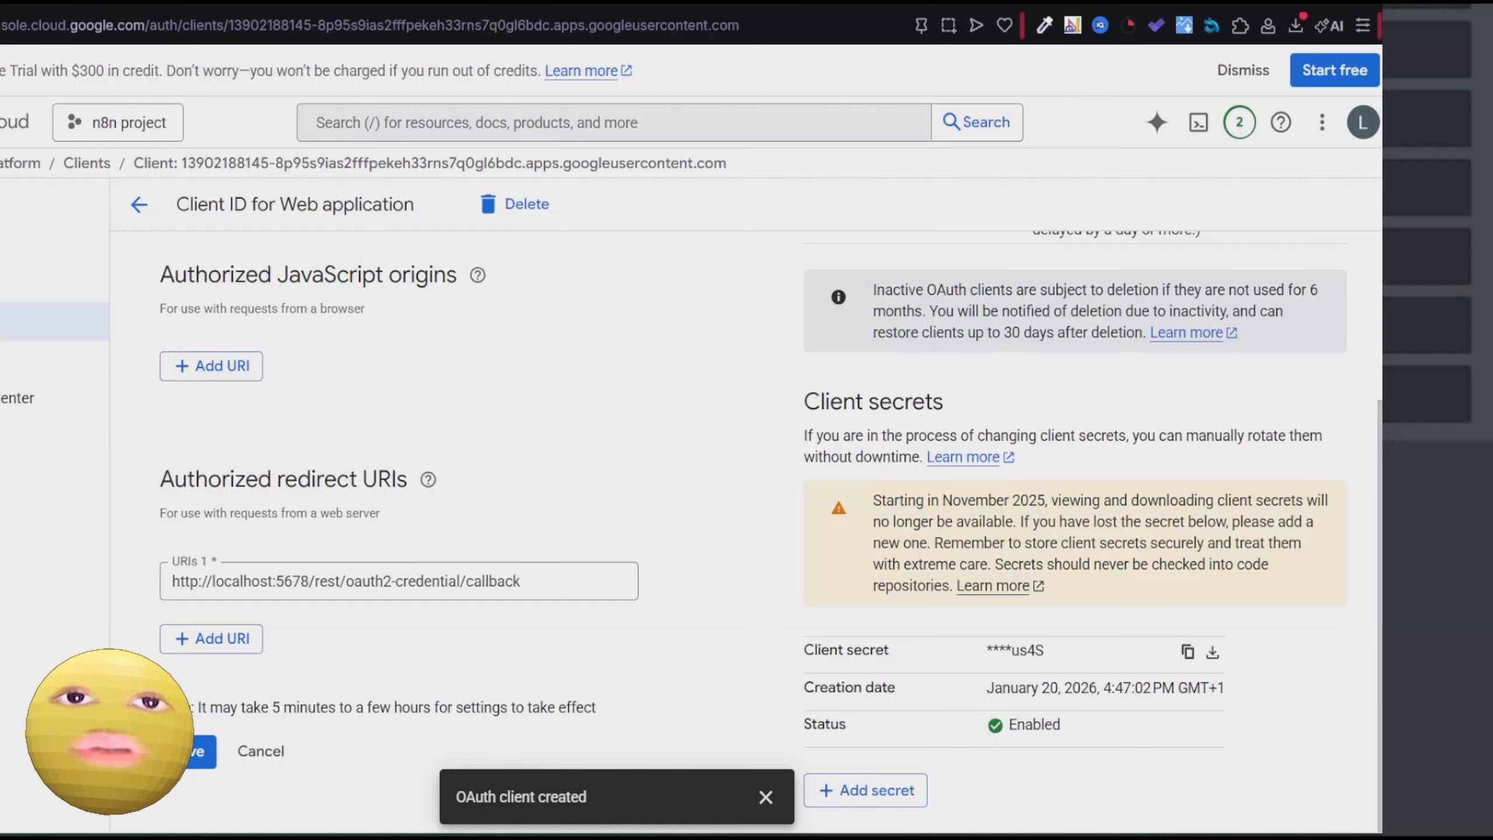
left_click(95, 293)
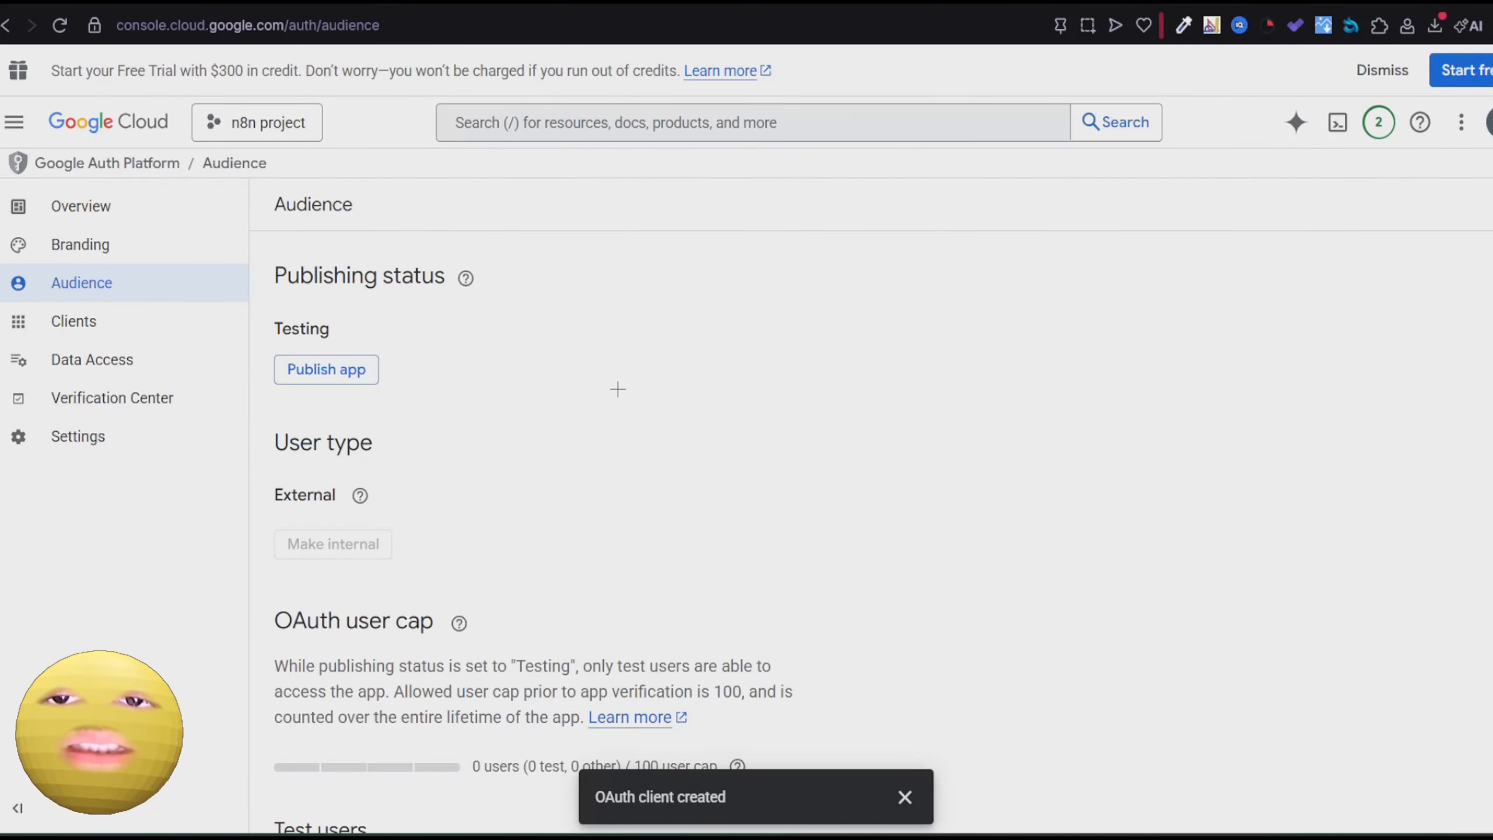
scroll(618, 389, "down", 5)
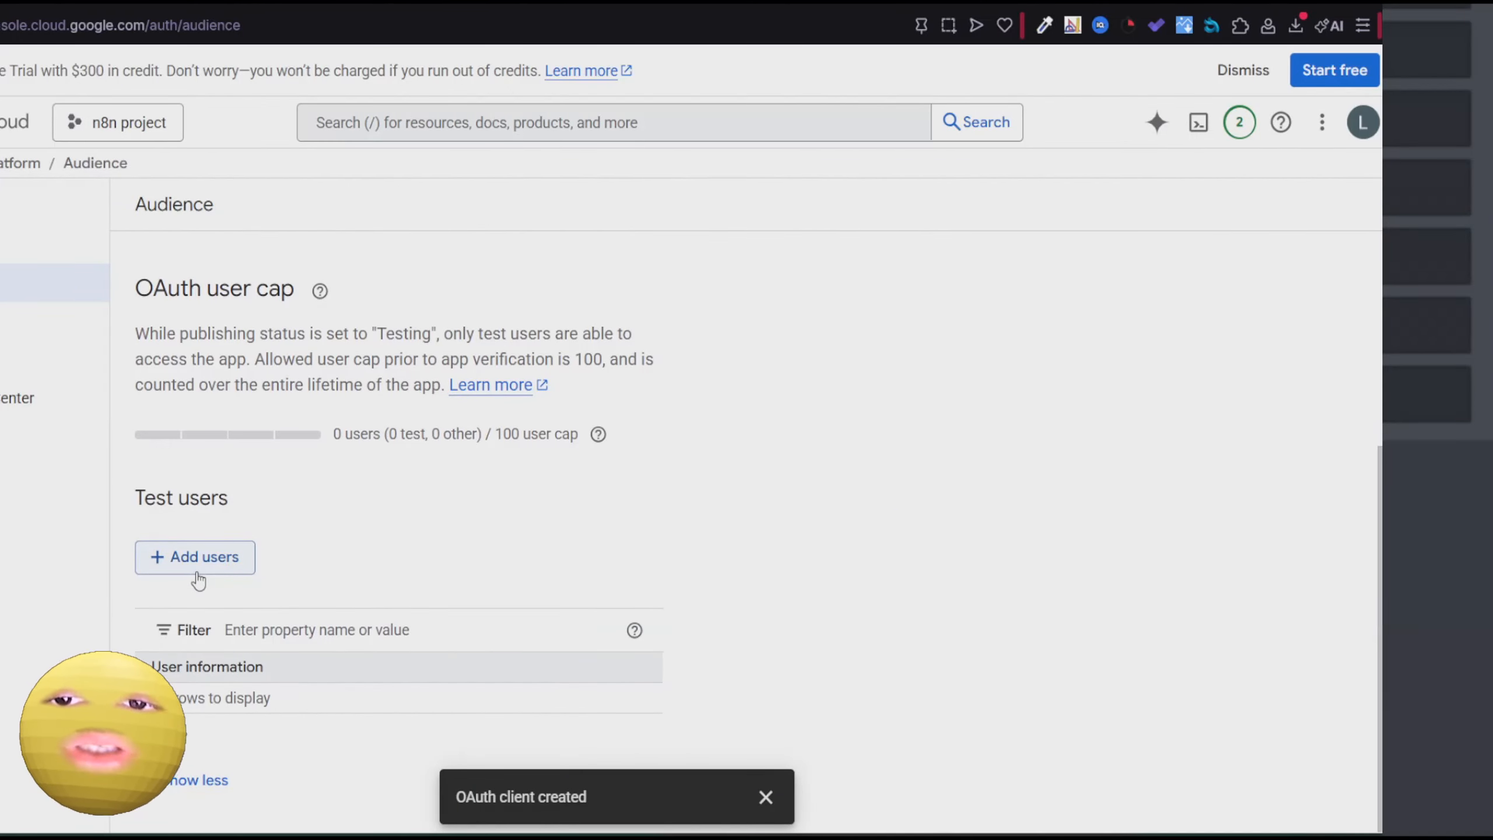
left_click(198, 559)
left_click(755, 277)
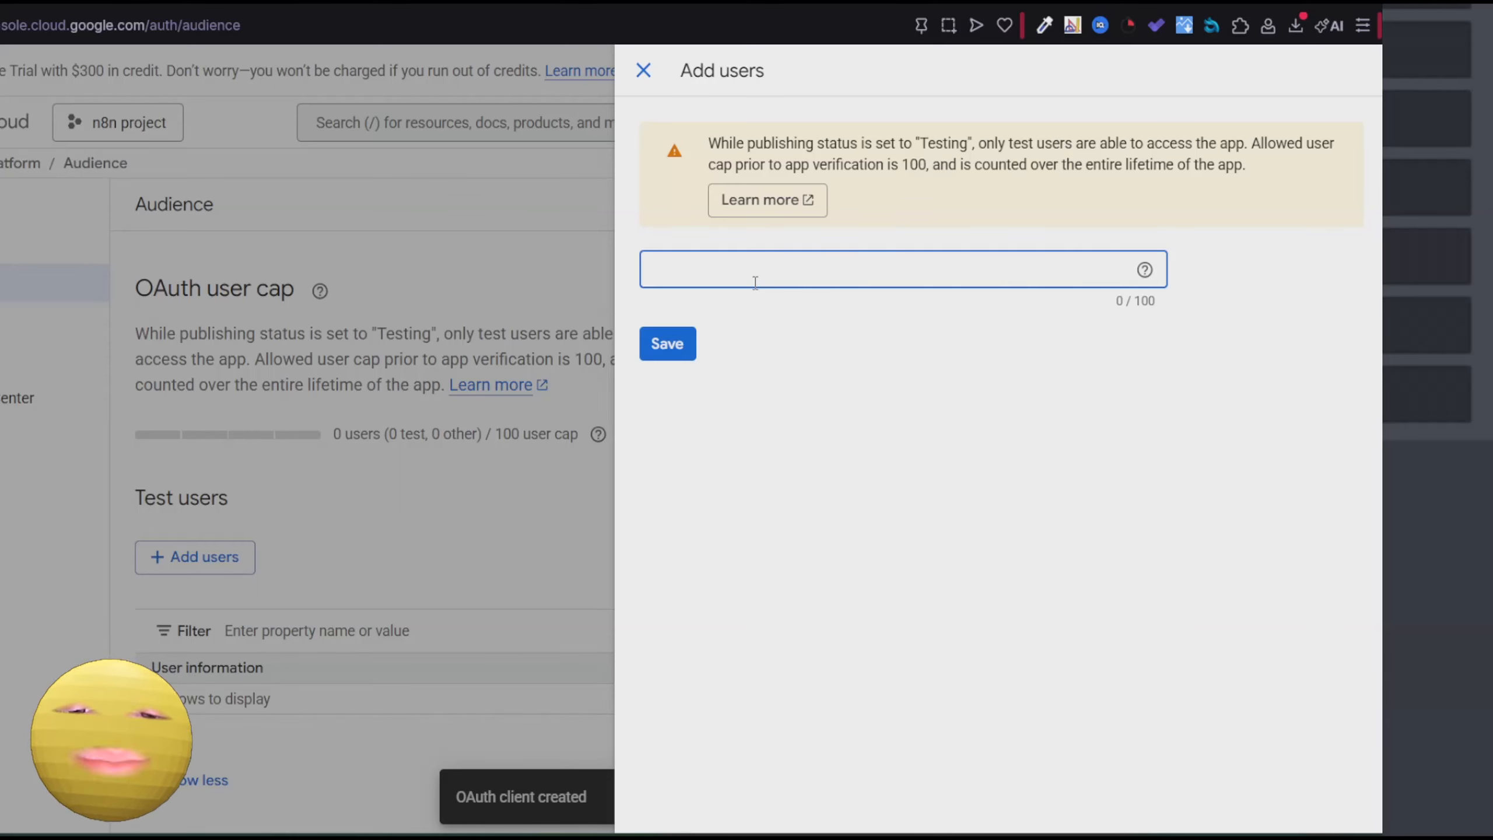
key("ctrl+v")
left_click(692, 353)
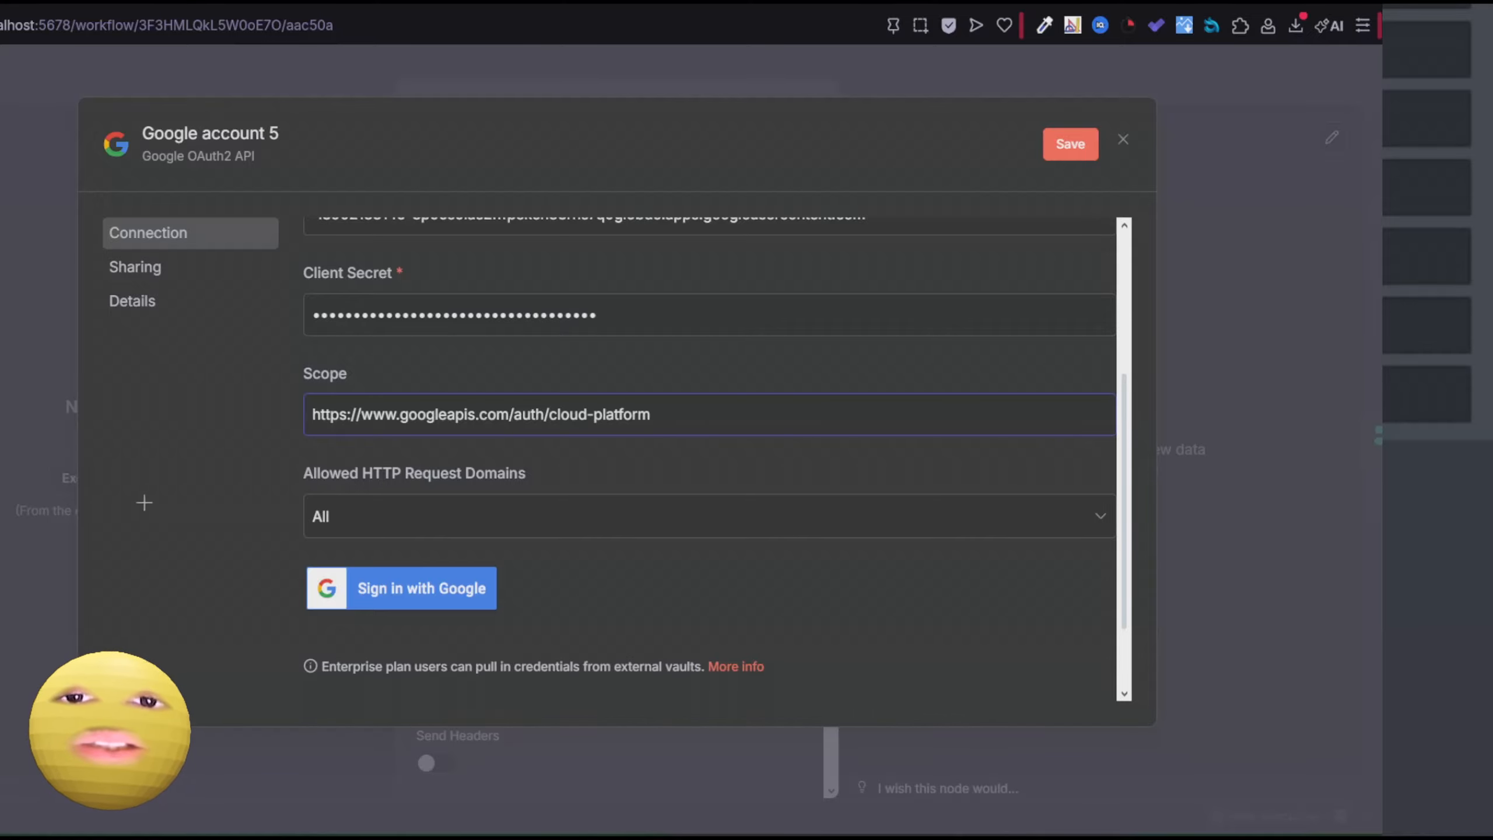
Switch back to n8n, close the Google credential and look at the 'Get Video Status' node.
scroll(653, 347, "up", 4)
left_click(1122, 140)
left_click(681, 499)
left_click(283, 75)
double_click(714, 604)
left_click(282, 75)
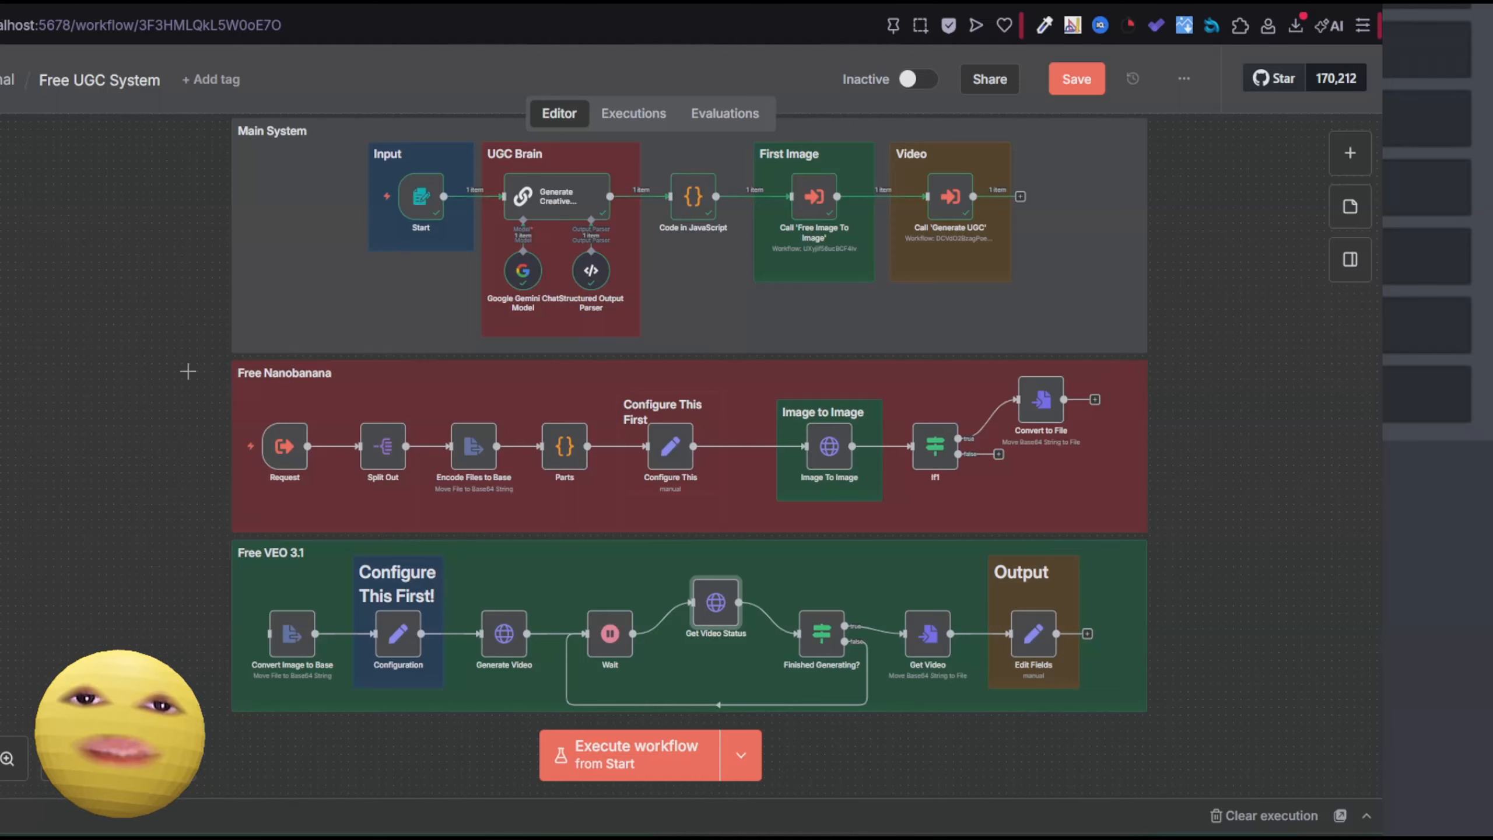
Examine the form elements of the 'Start' node: Product Description, Instructions, Product and Model.
left_click_drag(169, 296, 144, 360)
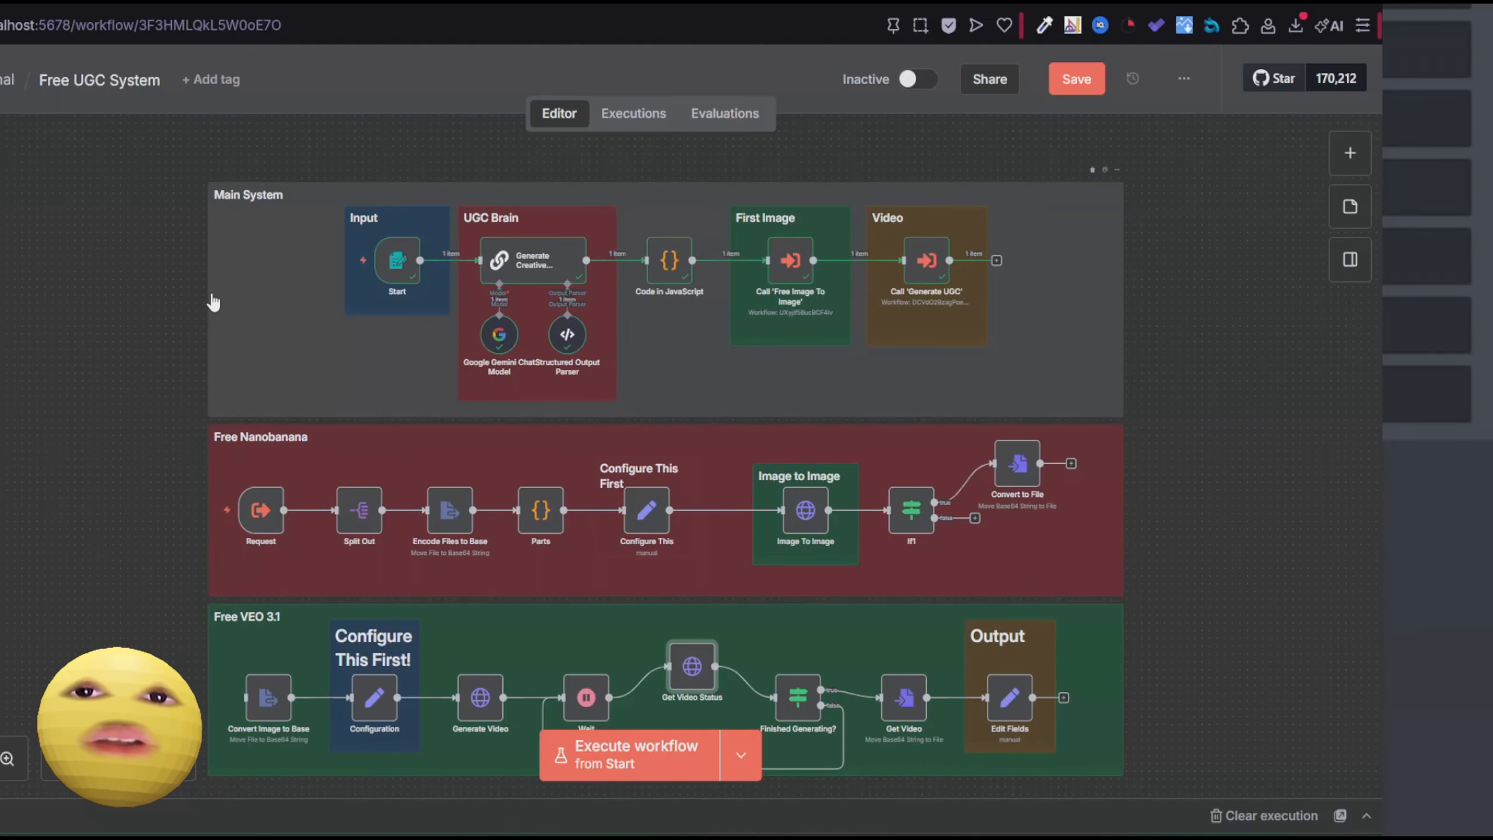
left_click_drag(161, 259, 171, 318)
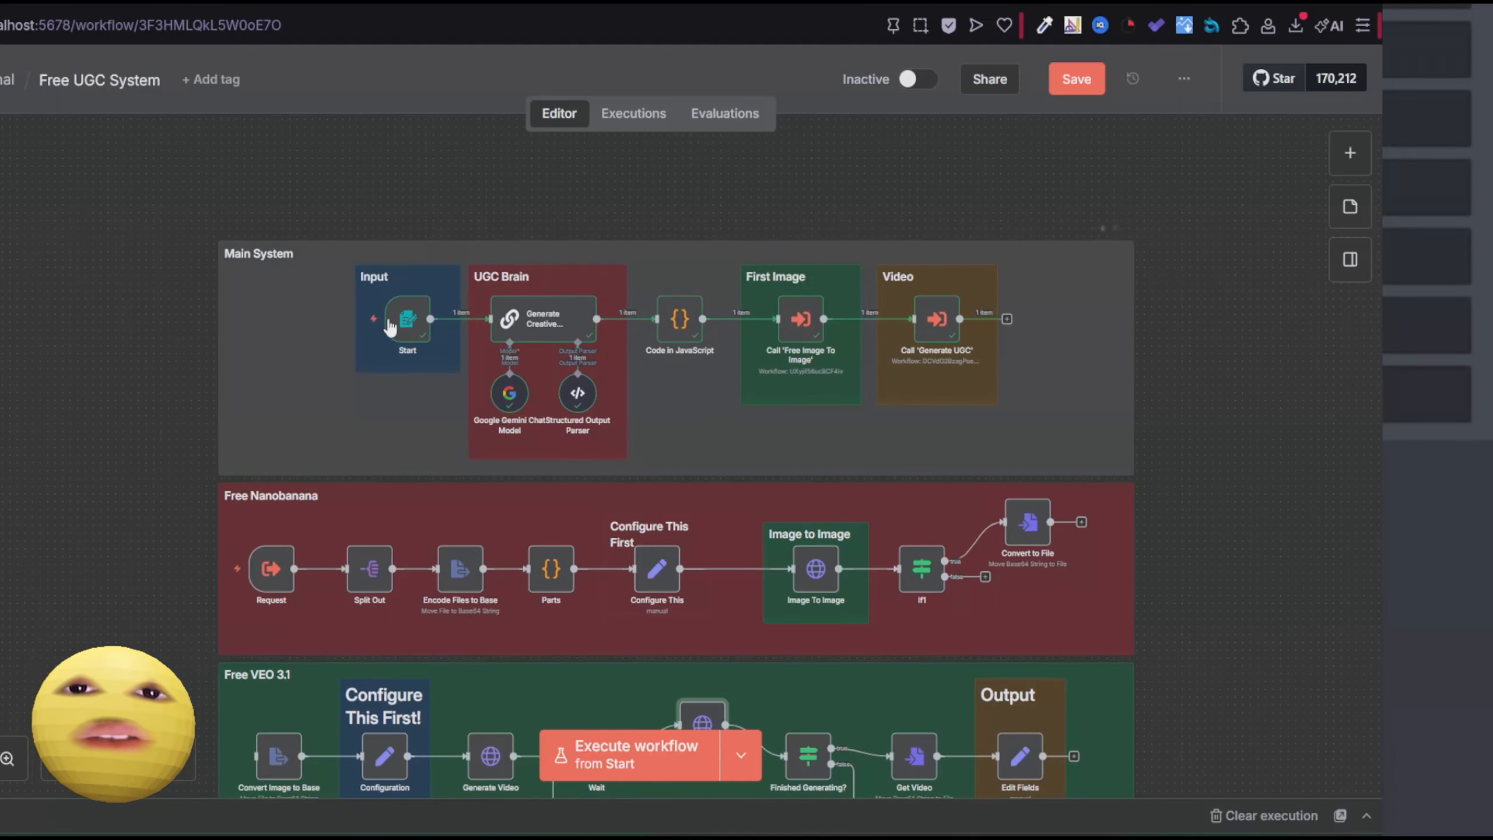
mouse_move(393, 329)
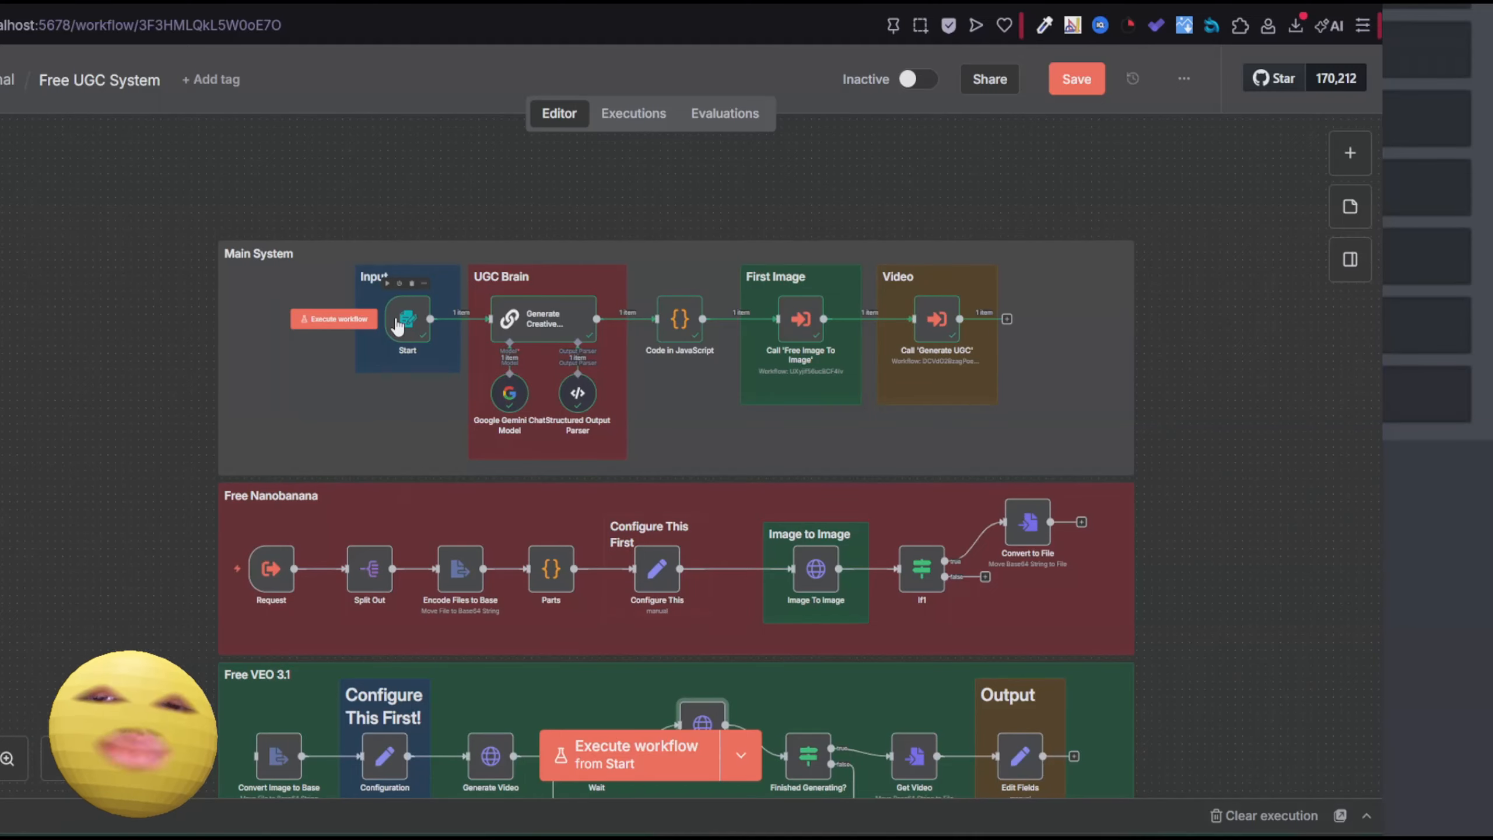
double_click(401, 326)
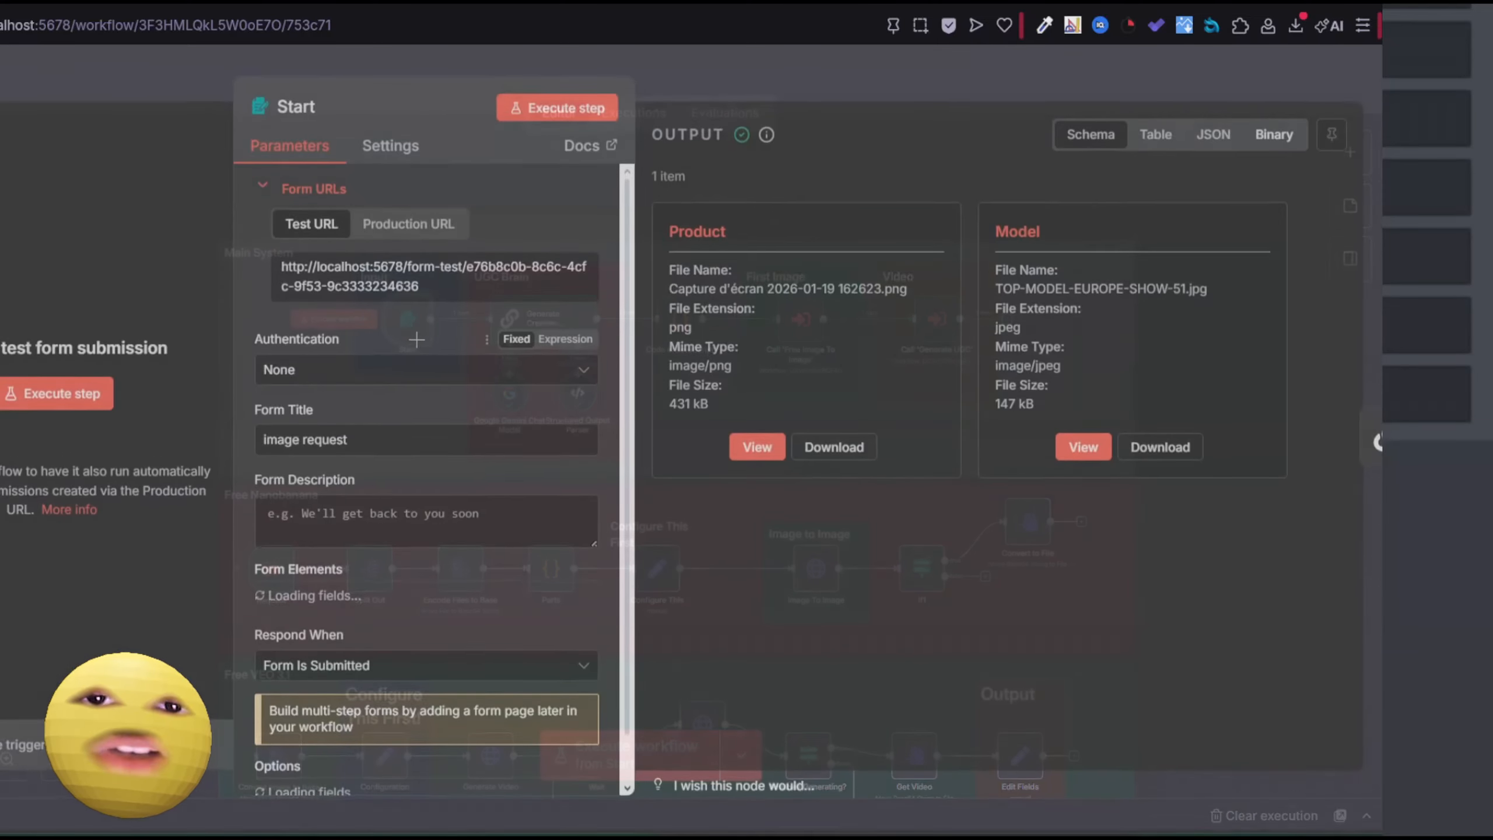
scroll(422, 451, "down", 1)
scroll(422, 452, "down", 5)
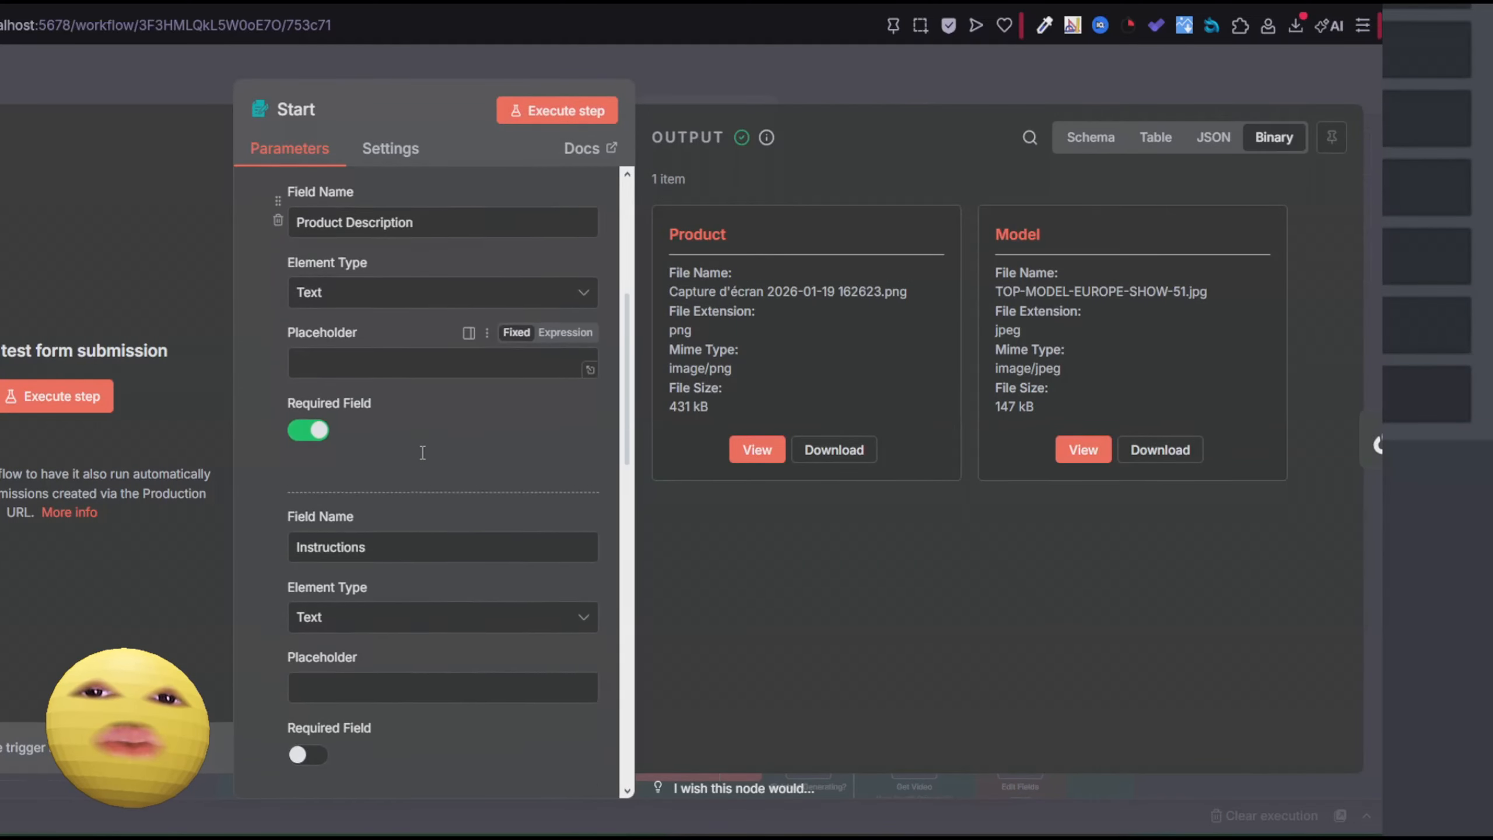
scroll(420, 451, "up", 4)
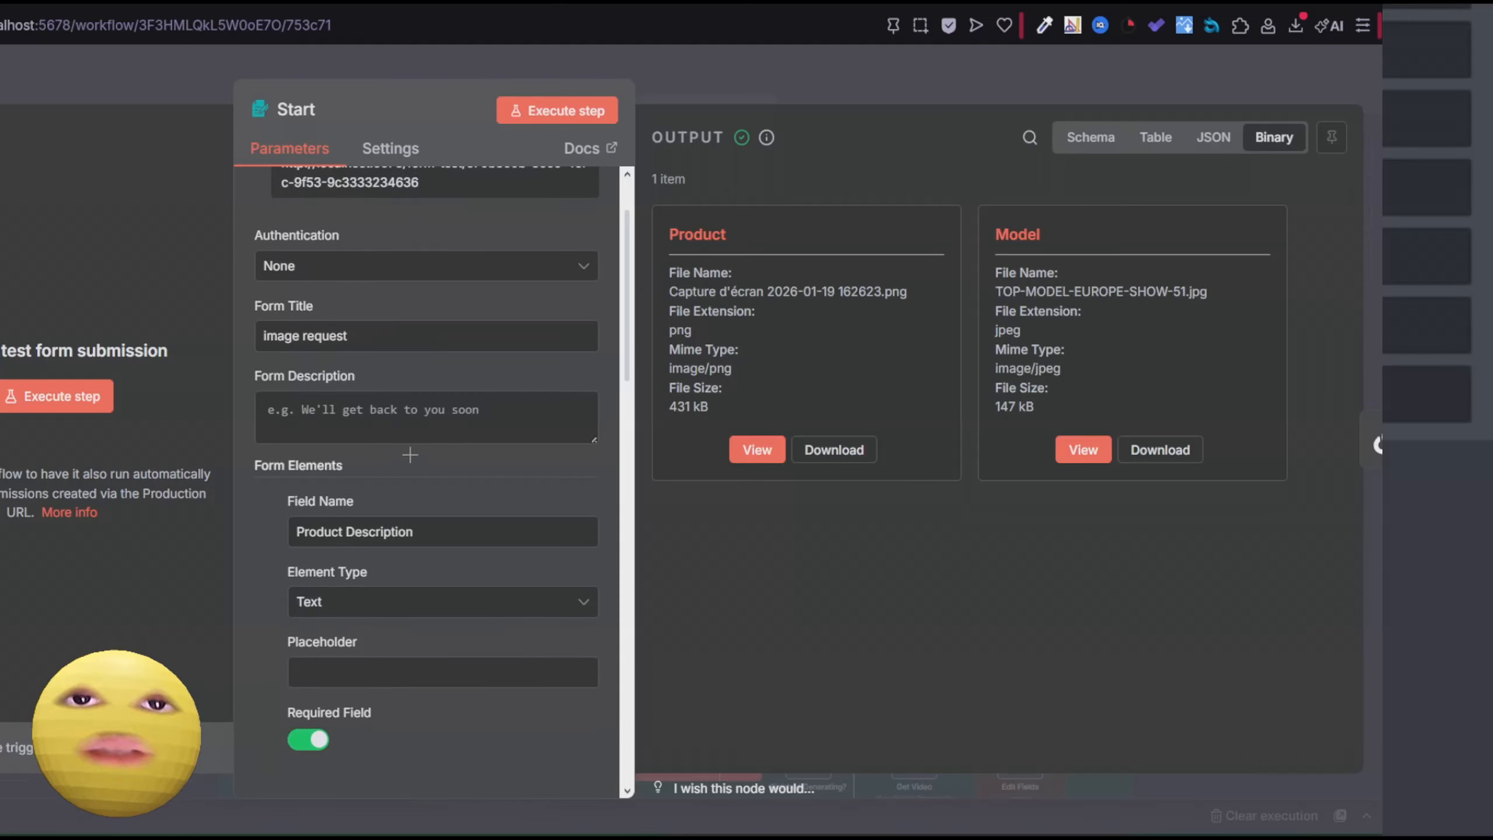
scroll(409, 454, "down", 10)
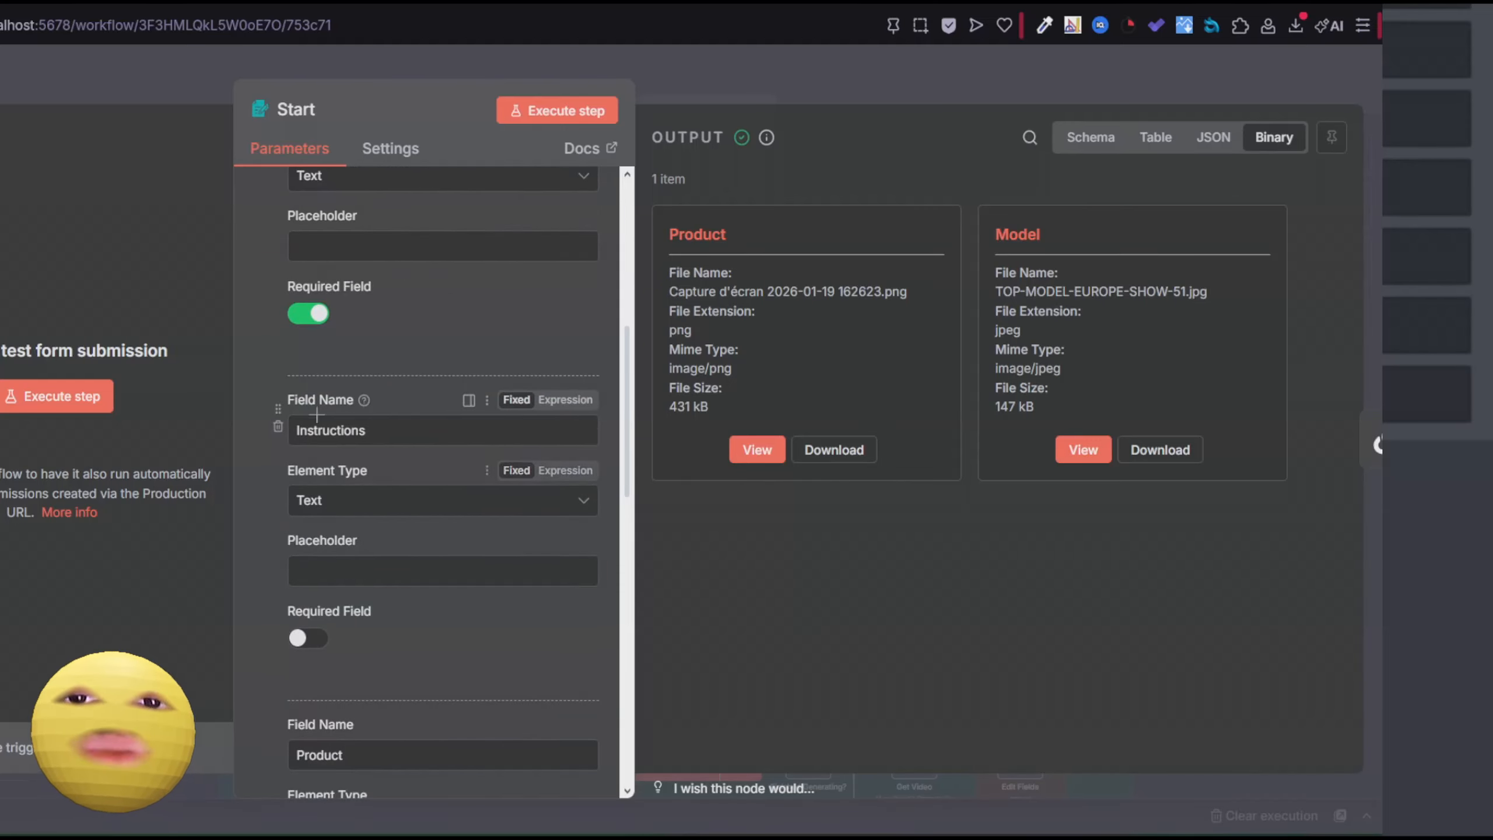
scroll(385, 435, "down", 3)
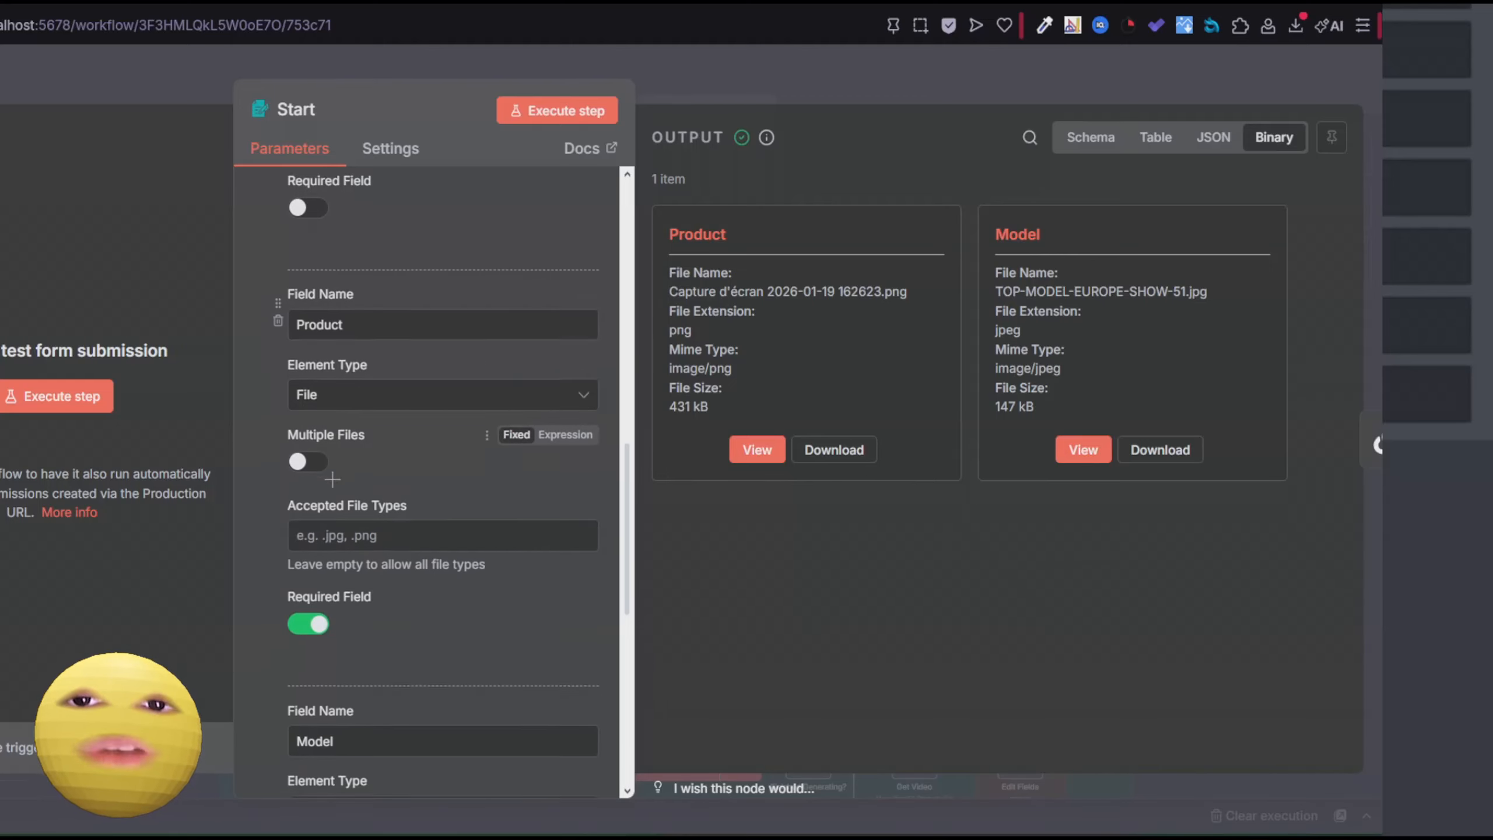
scroll(332, 428, "down", 5)
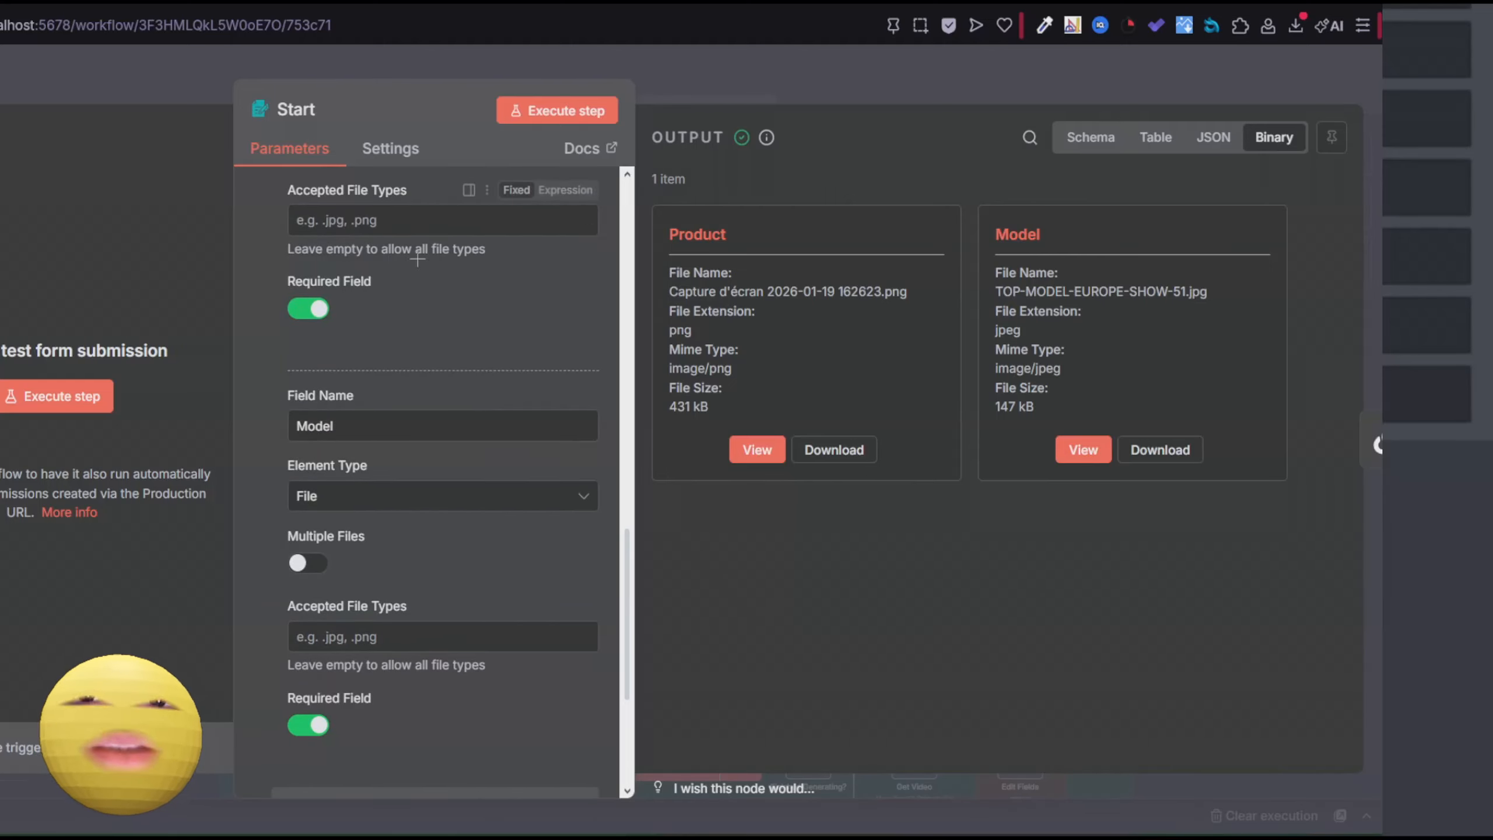
left_click(171, 77)
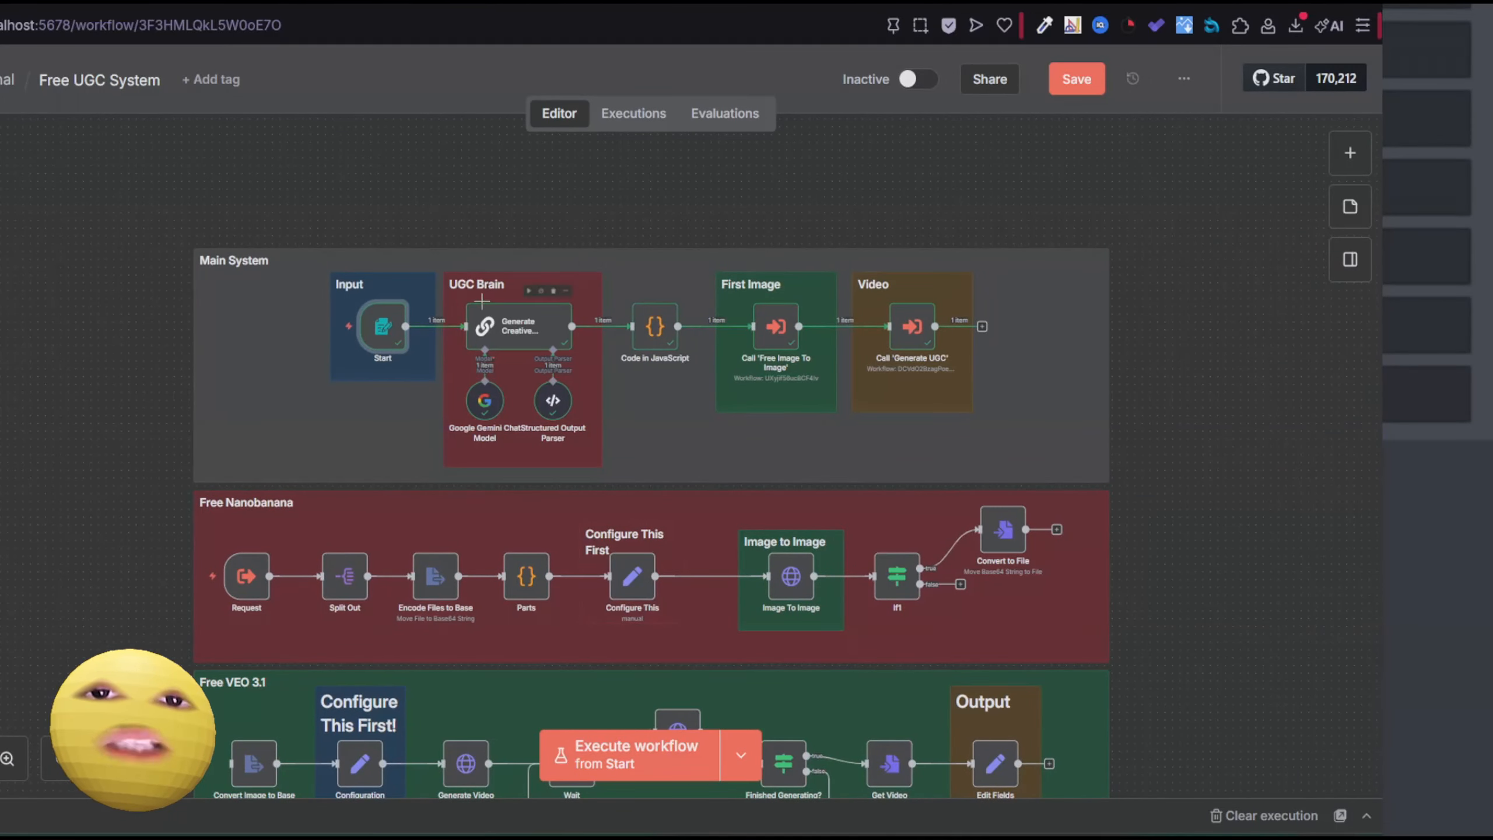
Review the UGC Brain nodes, including the 'Structured Output Parser' JSON example and the 'Google Gemini Chat Model' settings.
double_click(535, 340)
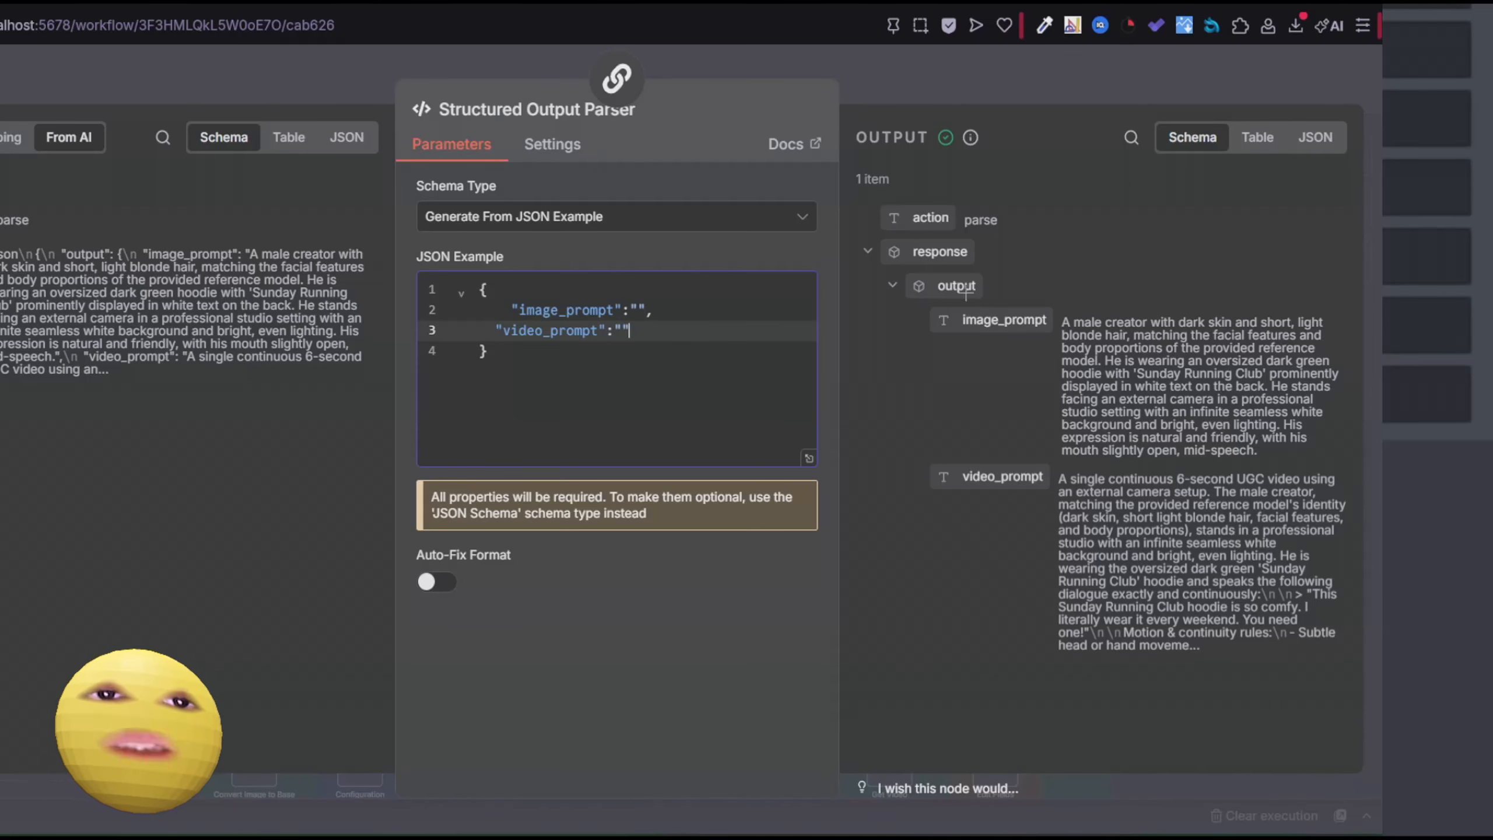
left_click(300, 77)
left_click_drag(462, 188, 381, 162)
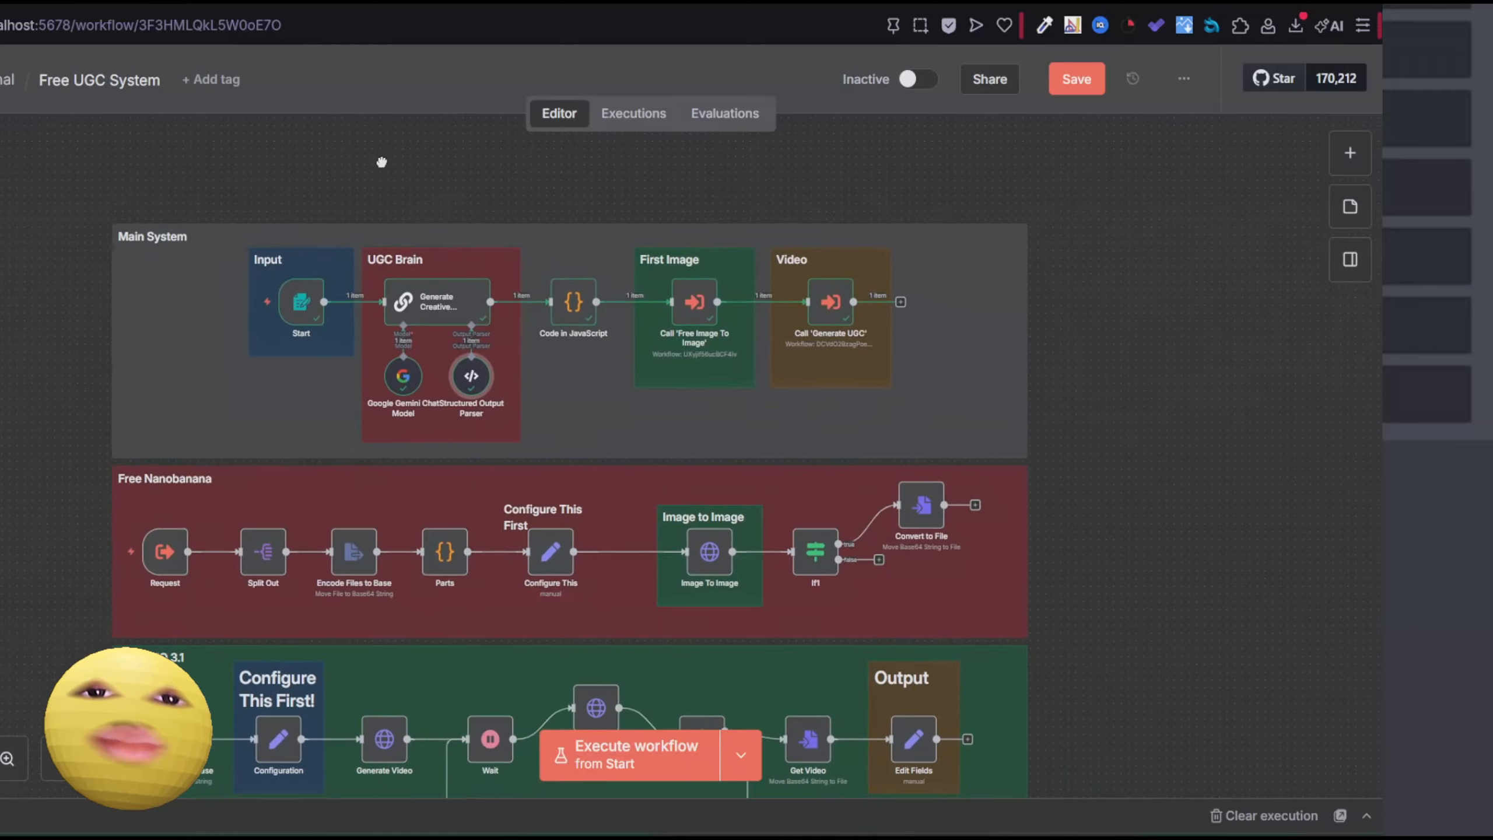
double_click(406, 382)
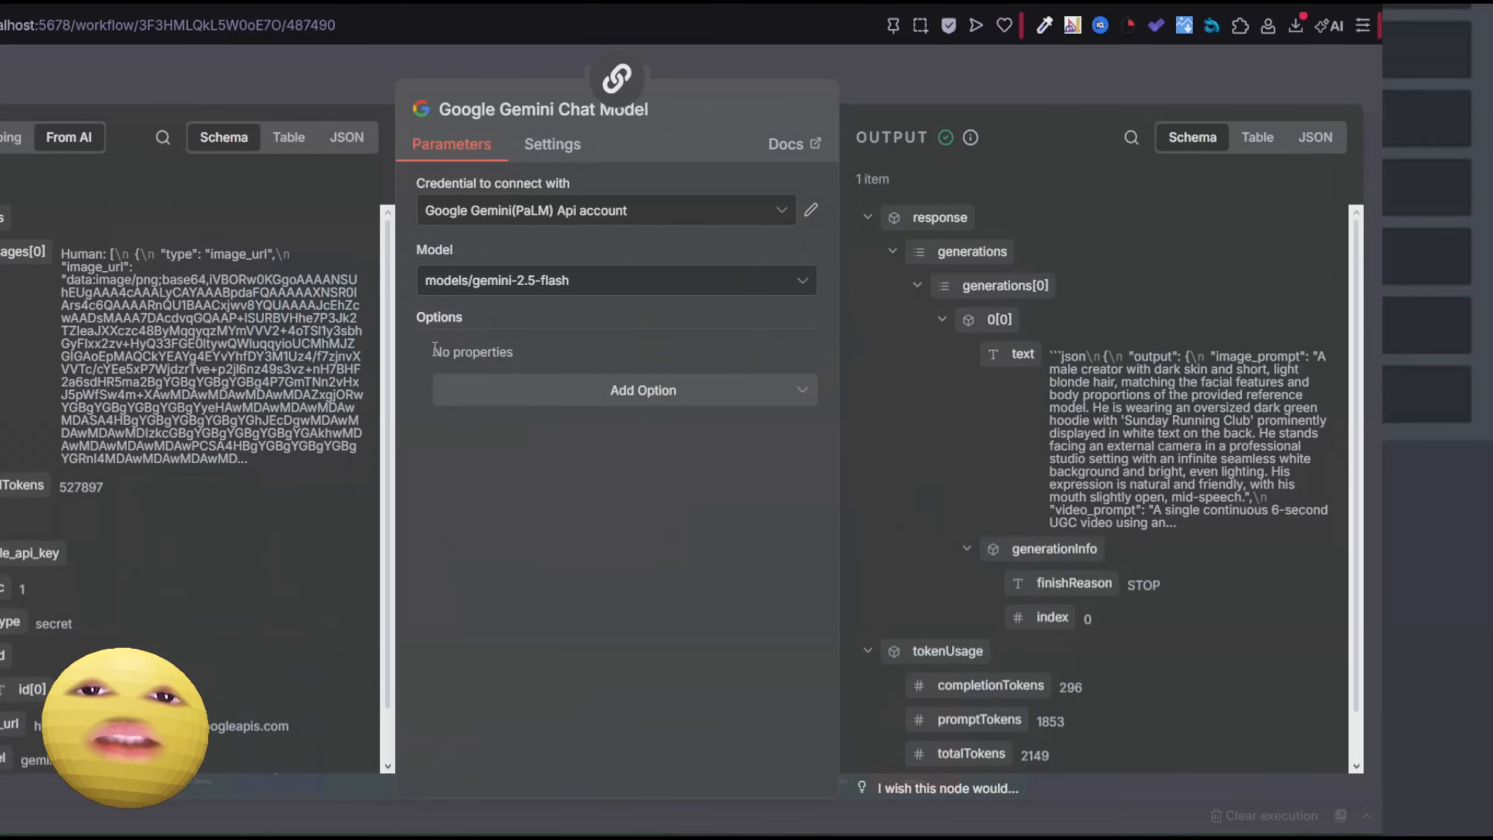
left_click(326, 68)
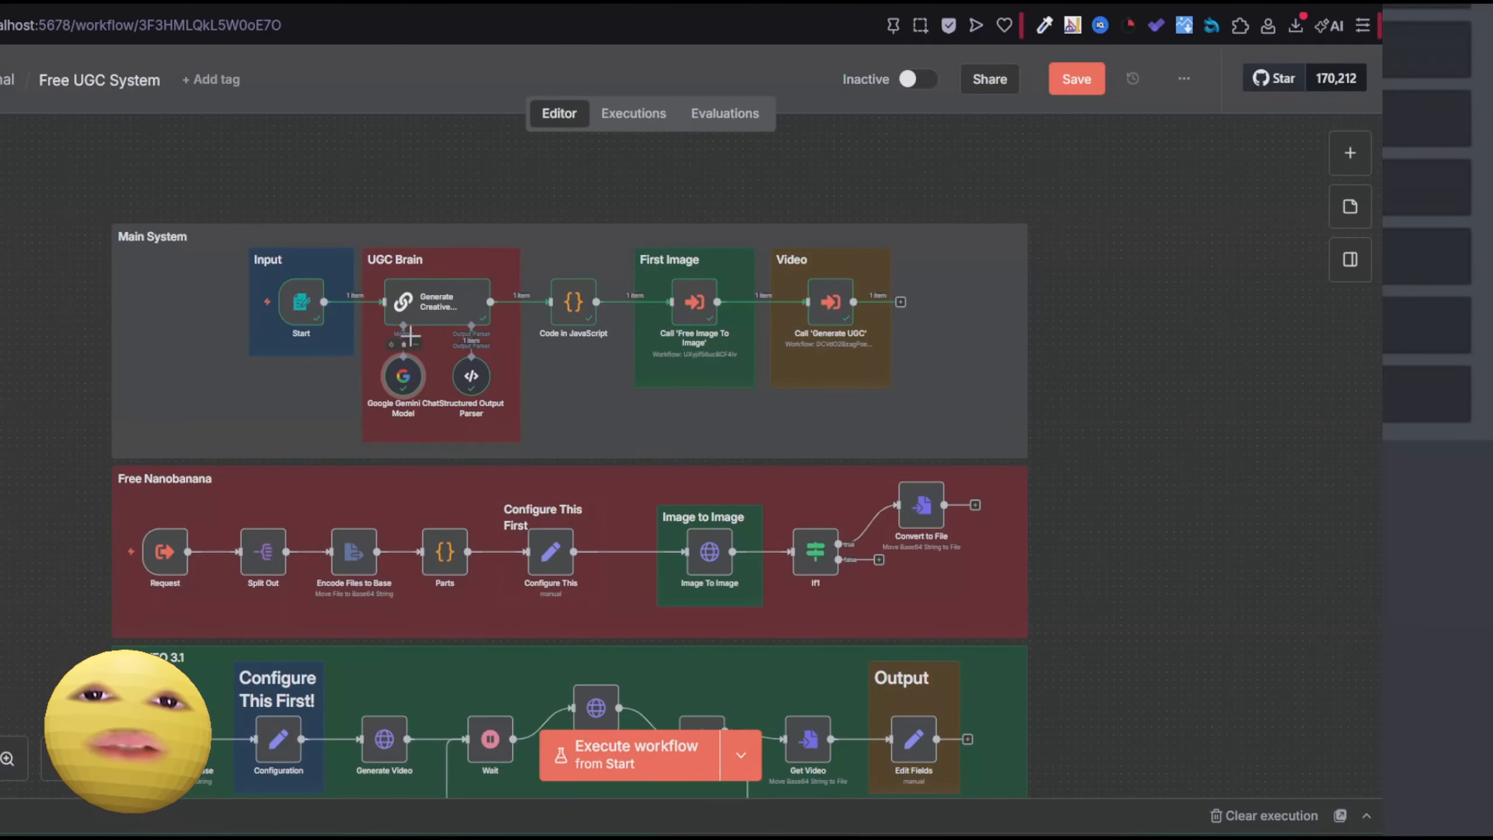
Inspect the script and output of the 'Code in JavaScript' node in the Main System.
left_click_drag(546, 379, 600, 421)
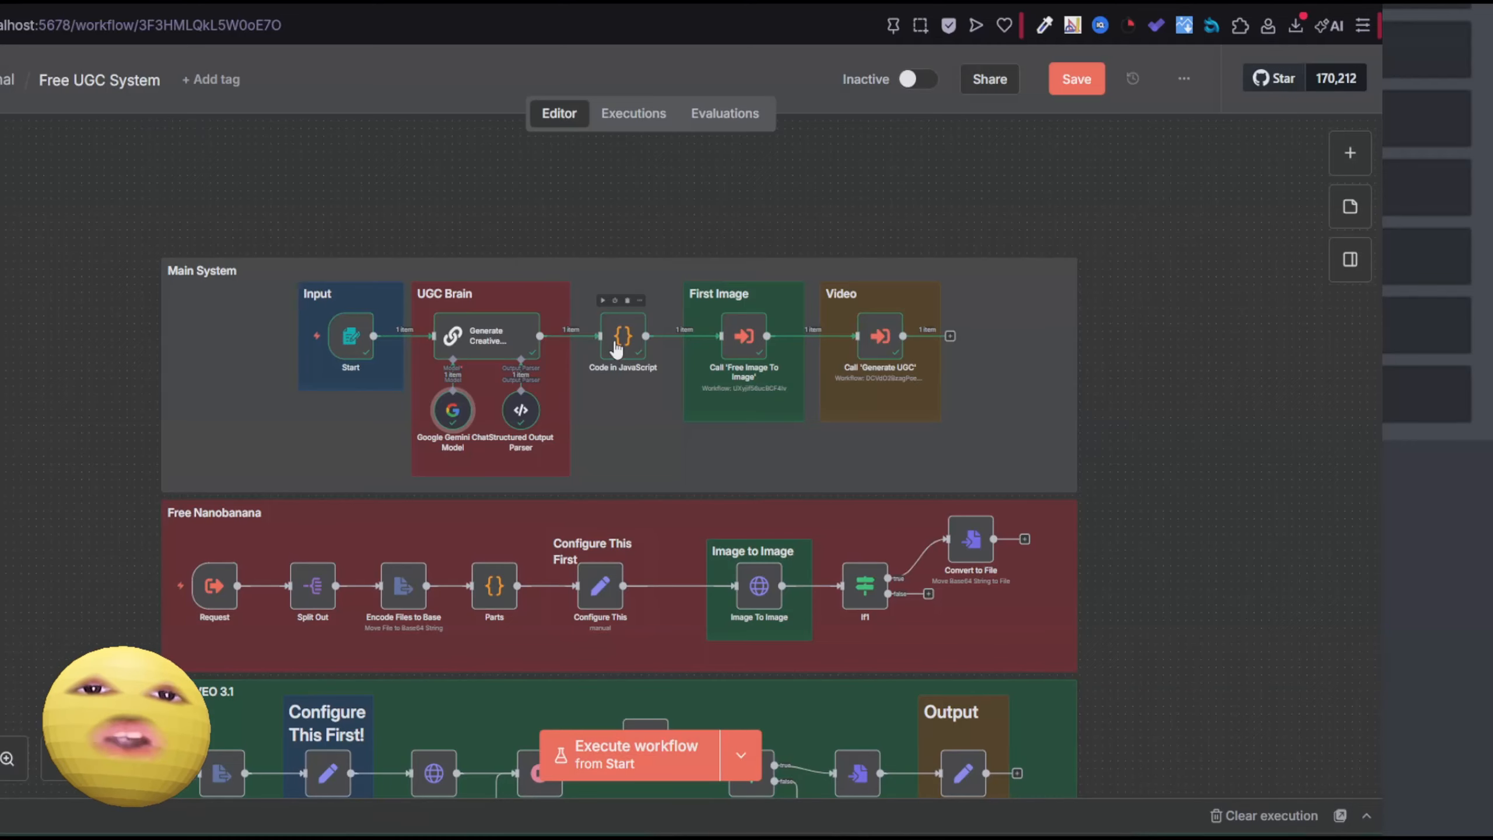
double_click(616, 349)
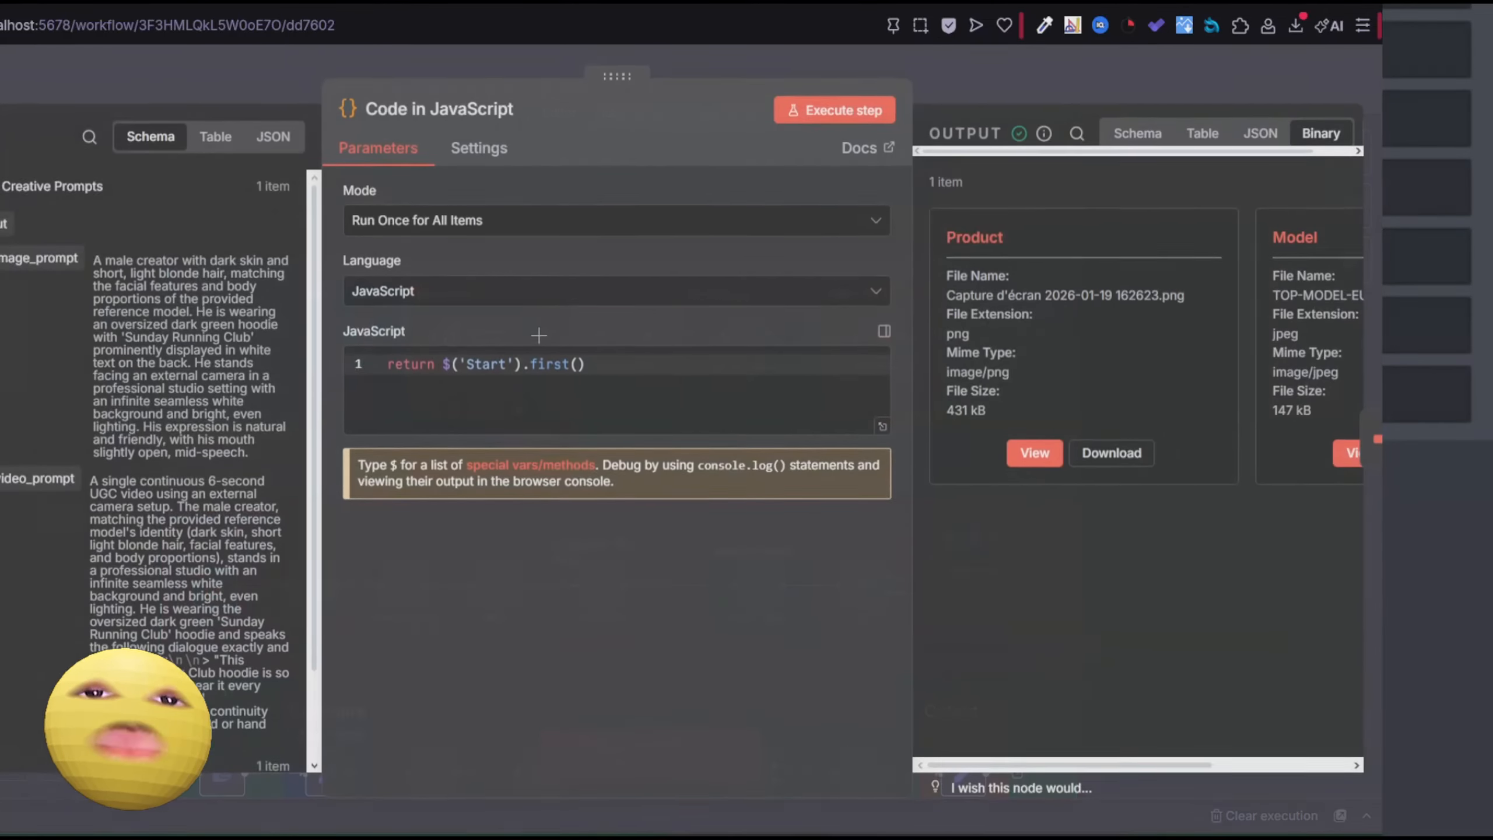
left_click(280, 80)
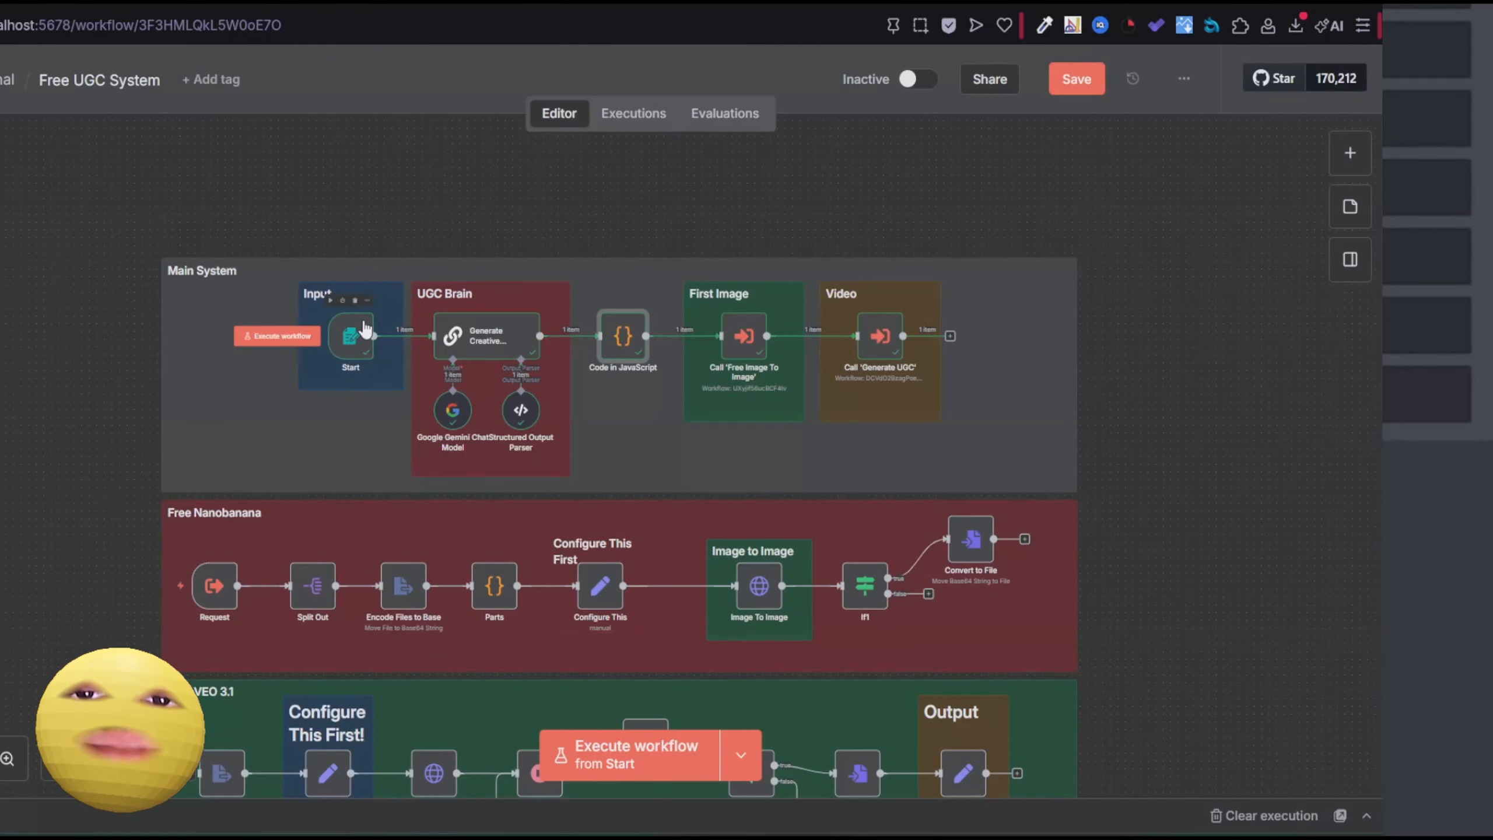
Inspect the prompt expression and workflow inputs of the Call 'Free Image To Image' node.
double_click(758, 347)
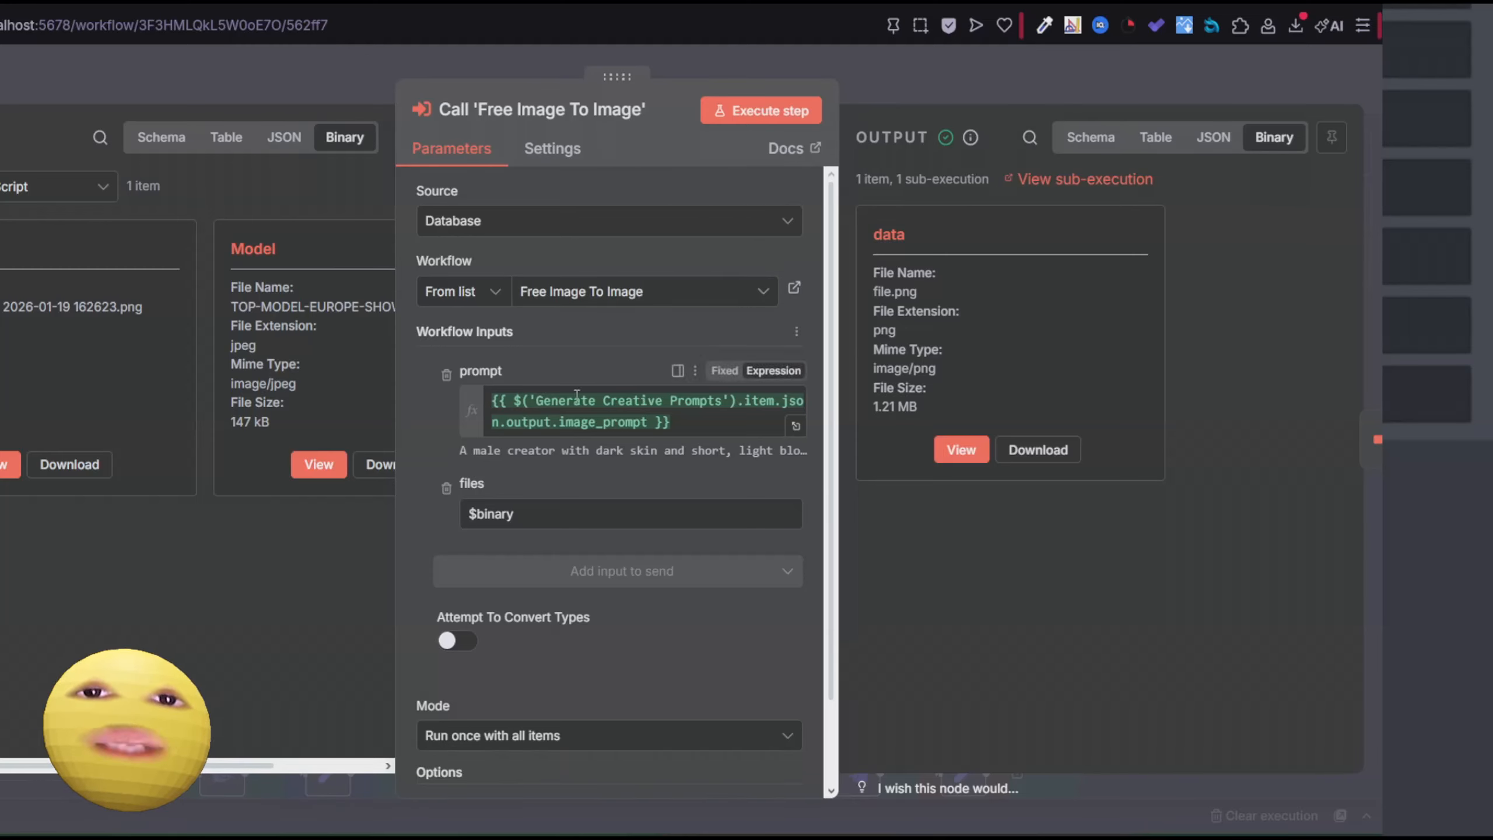
left_click(590, 417)
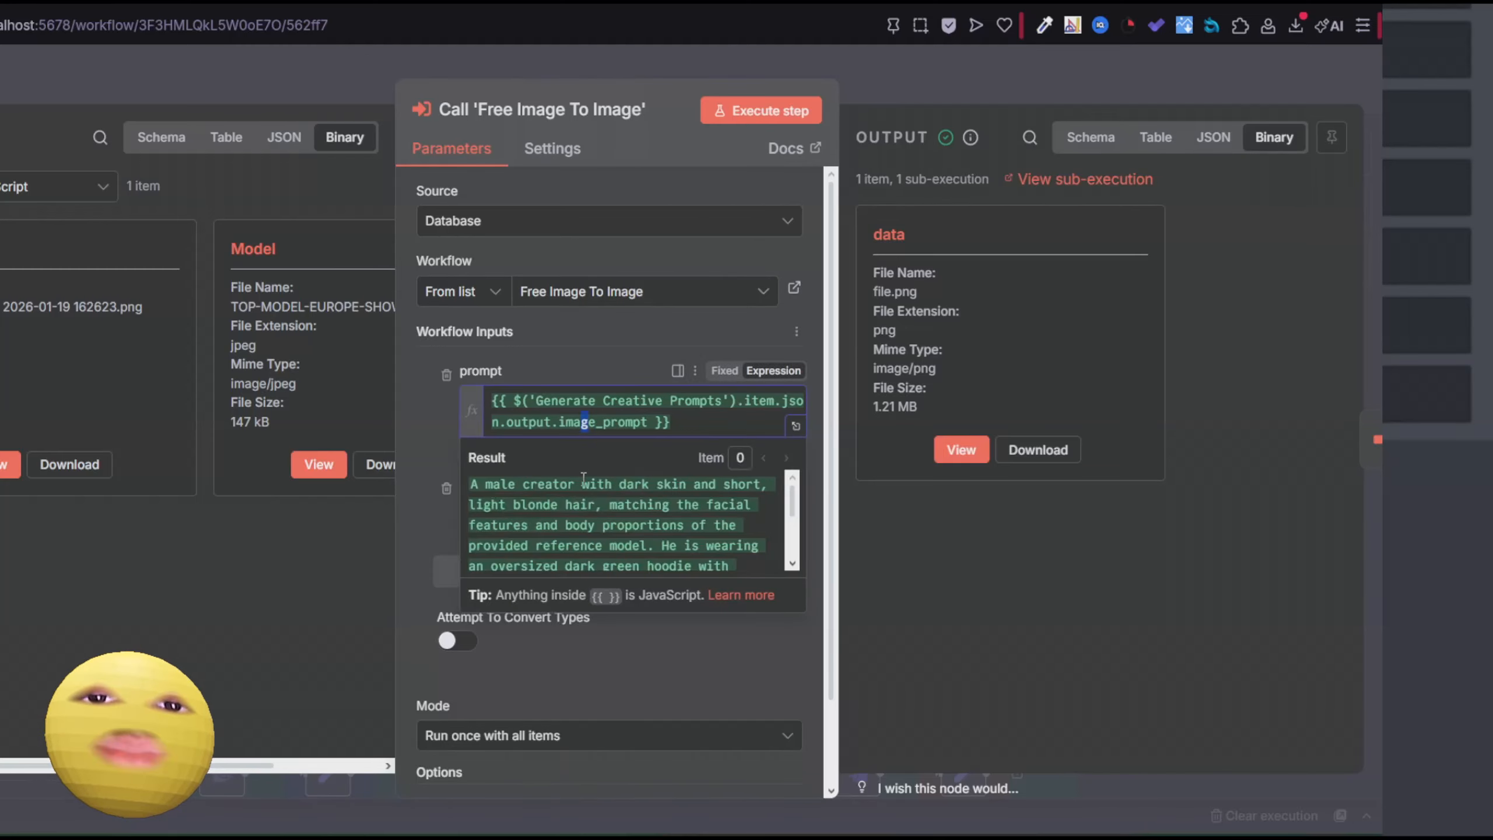
left_click(446, 430)
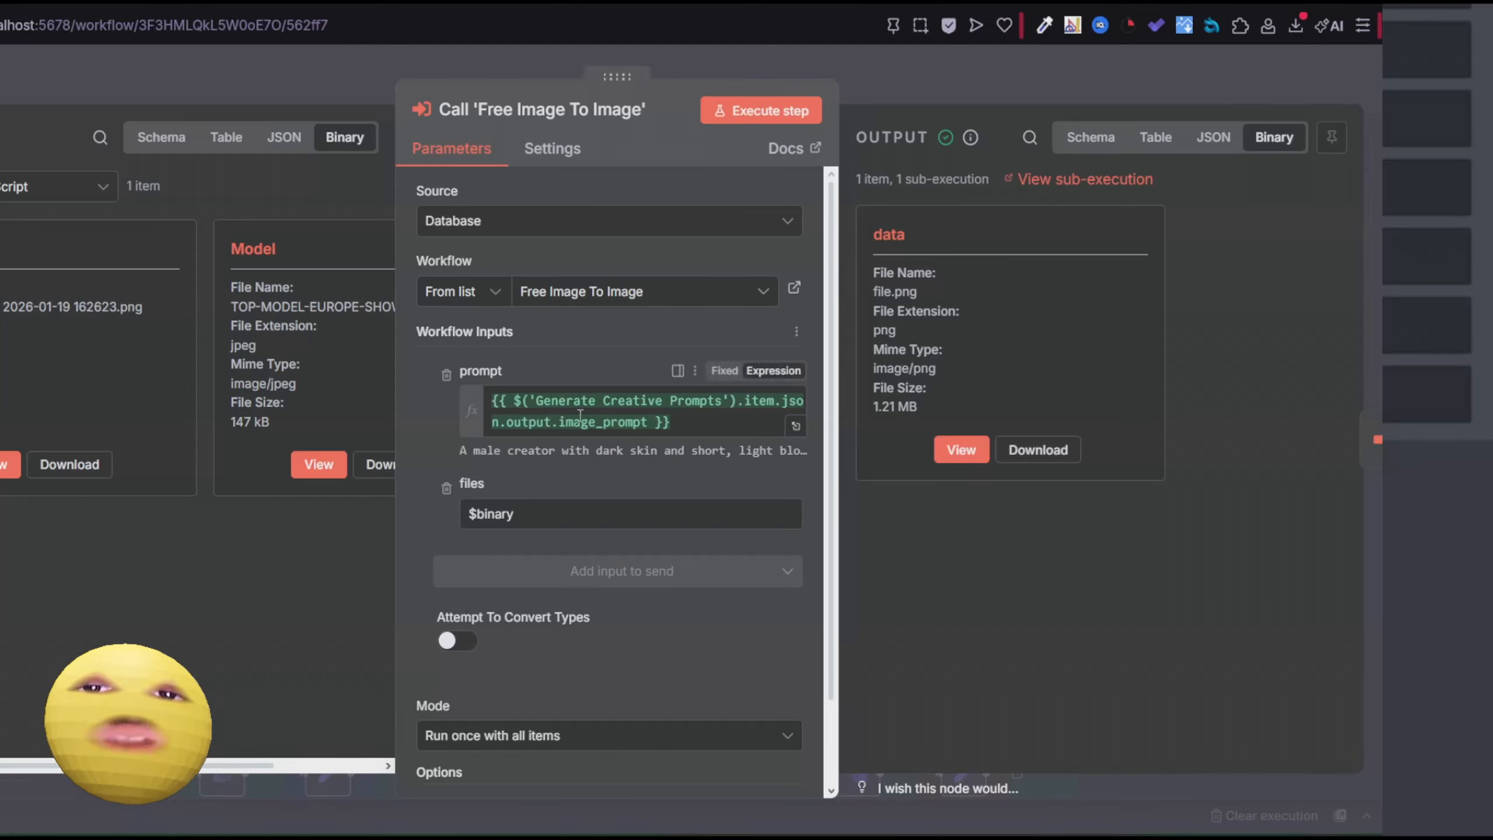
left_click(315, 65)
Review the 'Request' and 'Split Out' nodes at the start of the Free Nanobanana section.
scroll(390, 382, "down", 3)
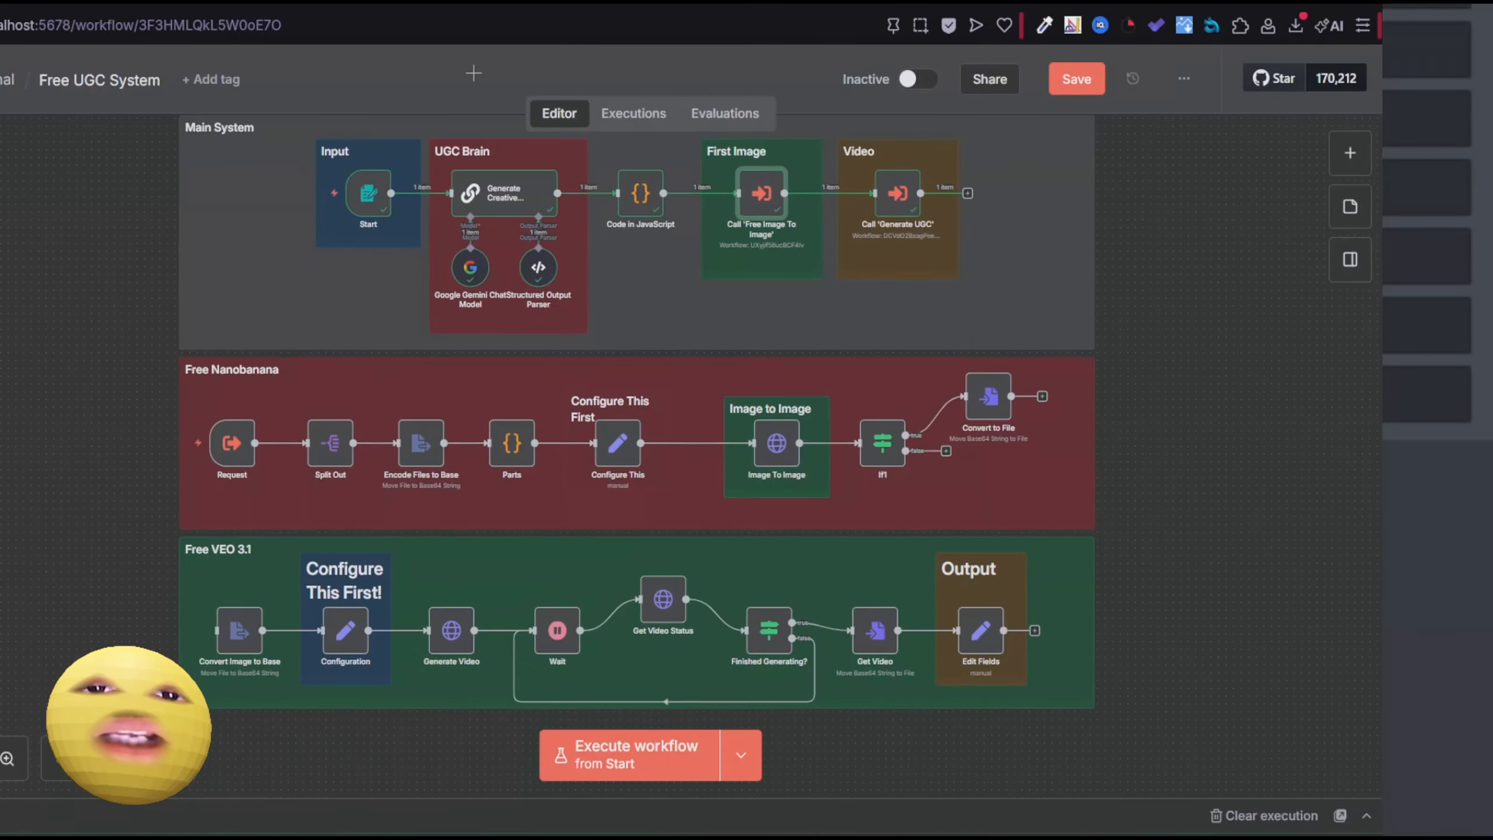
scroll(388, 382, "up", 1)
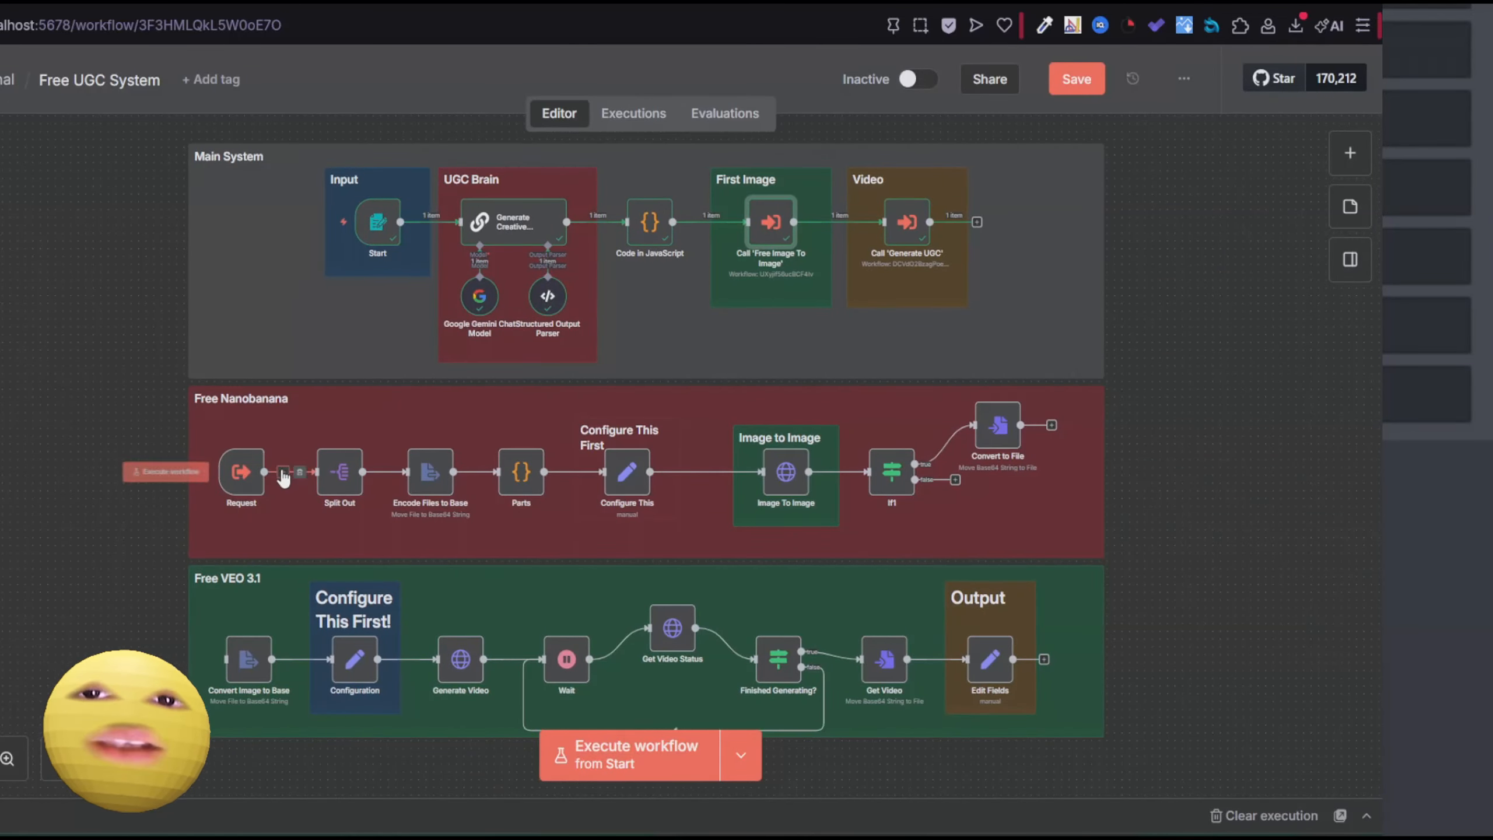
double_click(238, 487)
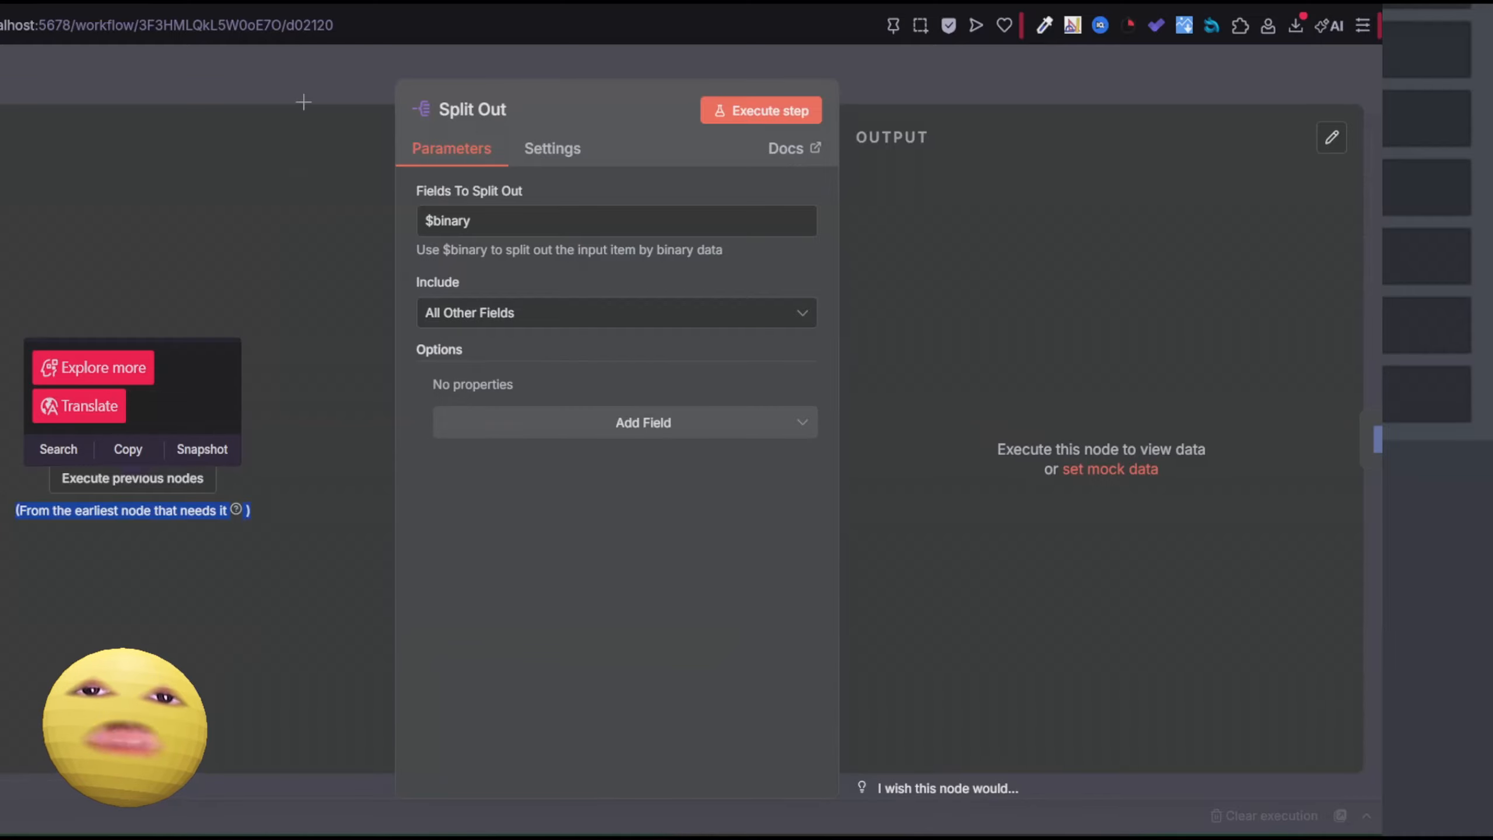
left_click(320, 58)
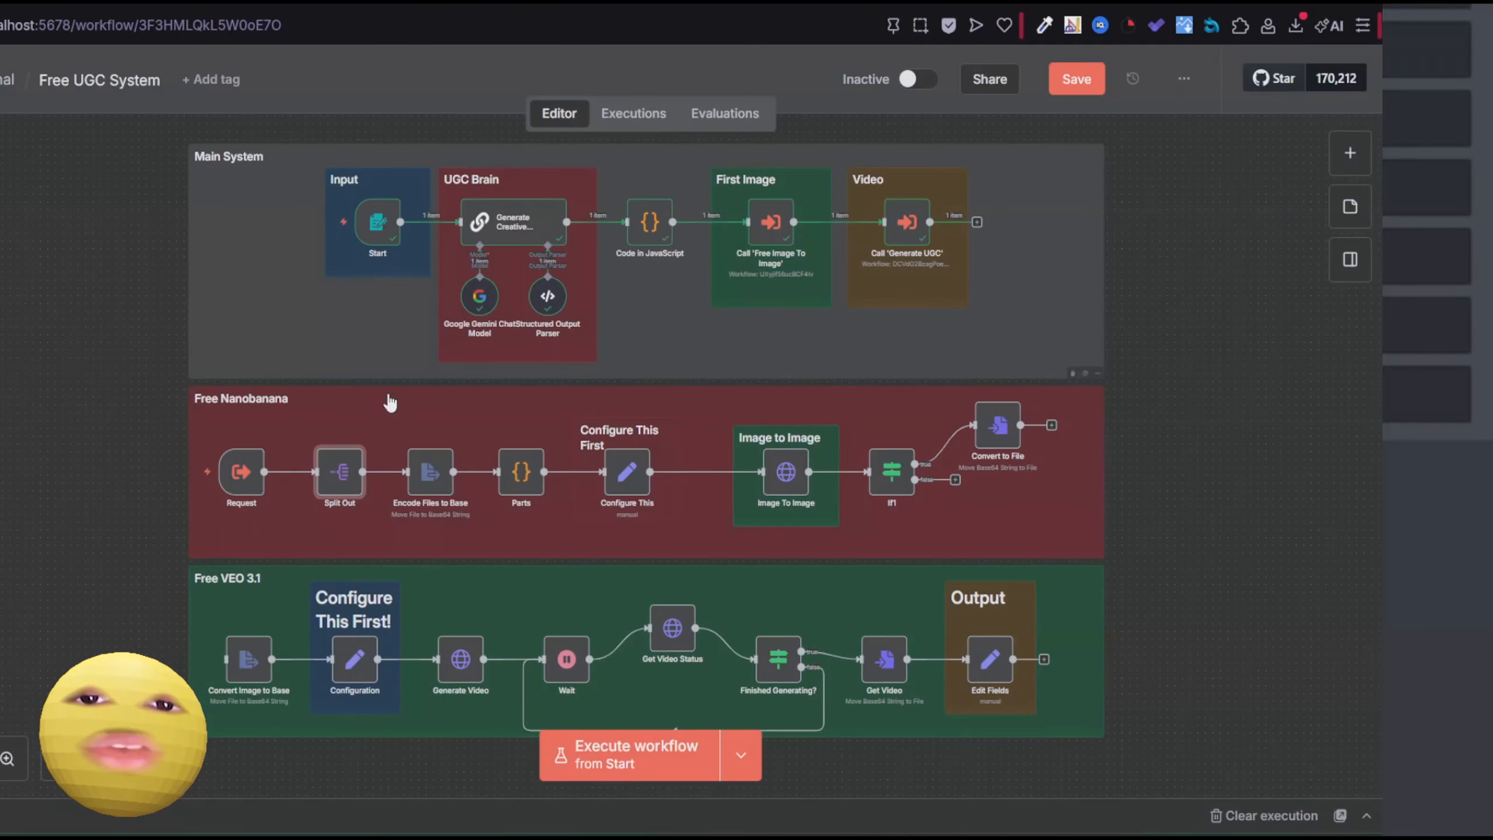
Examine the JavaScript in the 'Parts' node that adds the text prompt and the inline image data.
left_click_drag(389, 410, 383, 368)
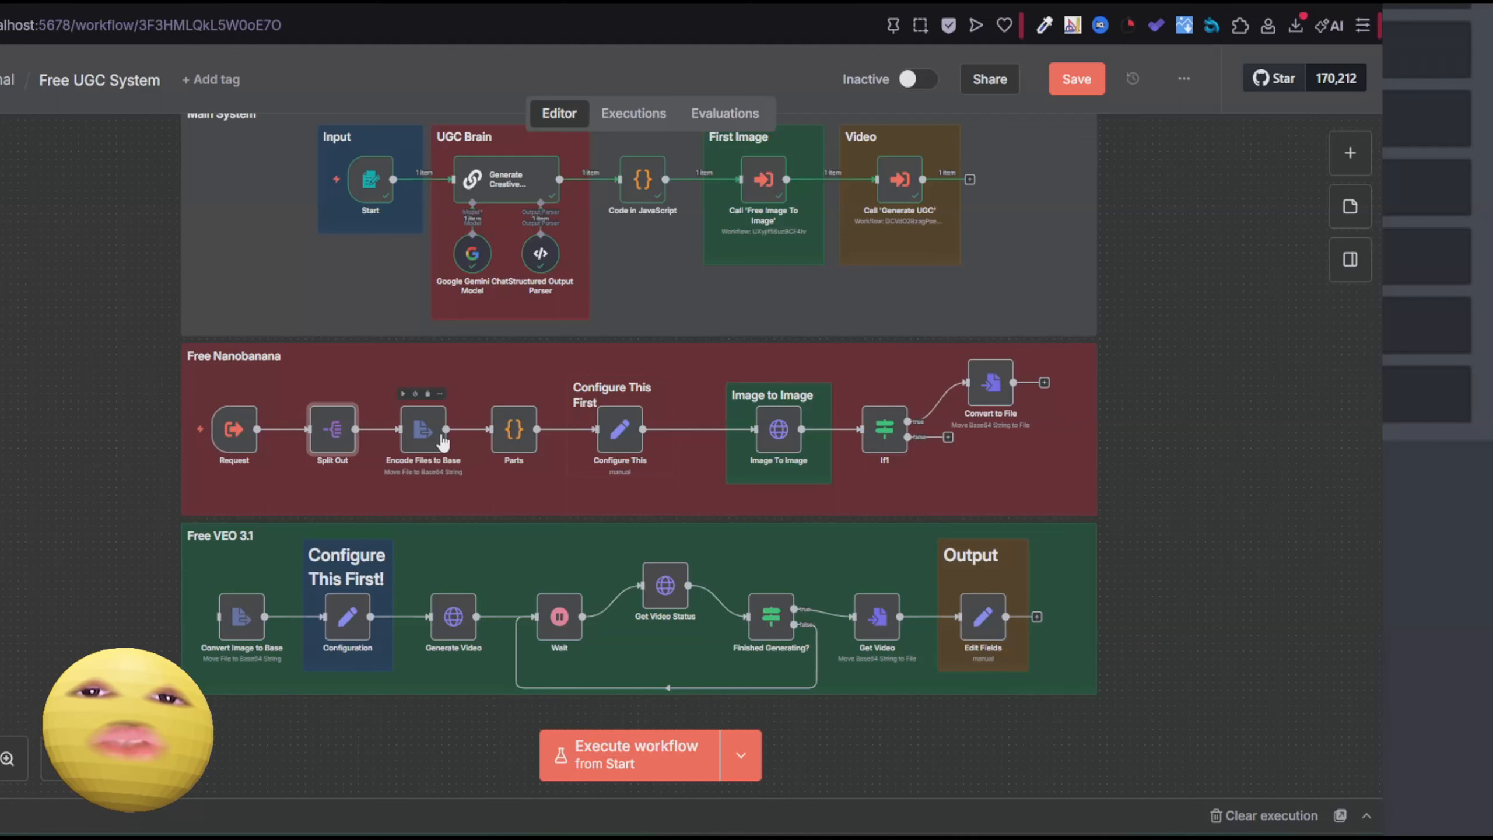
double_click(507, 446)
left_click_drag(558, 633, 438, 432)
left_click(479, 471)
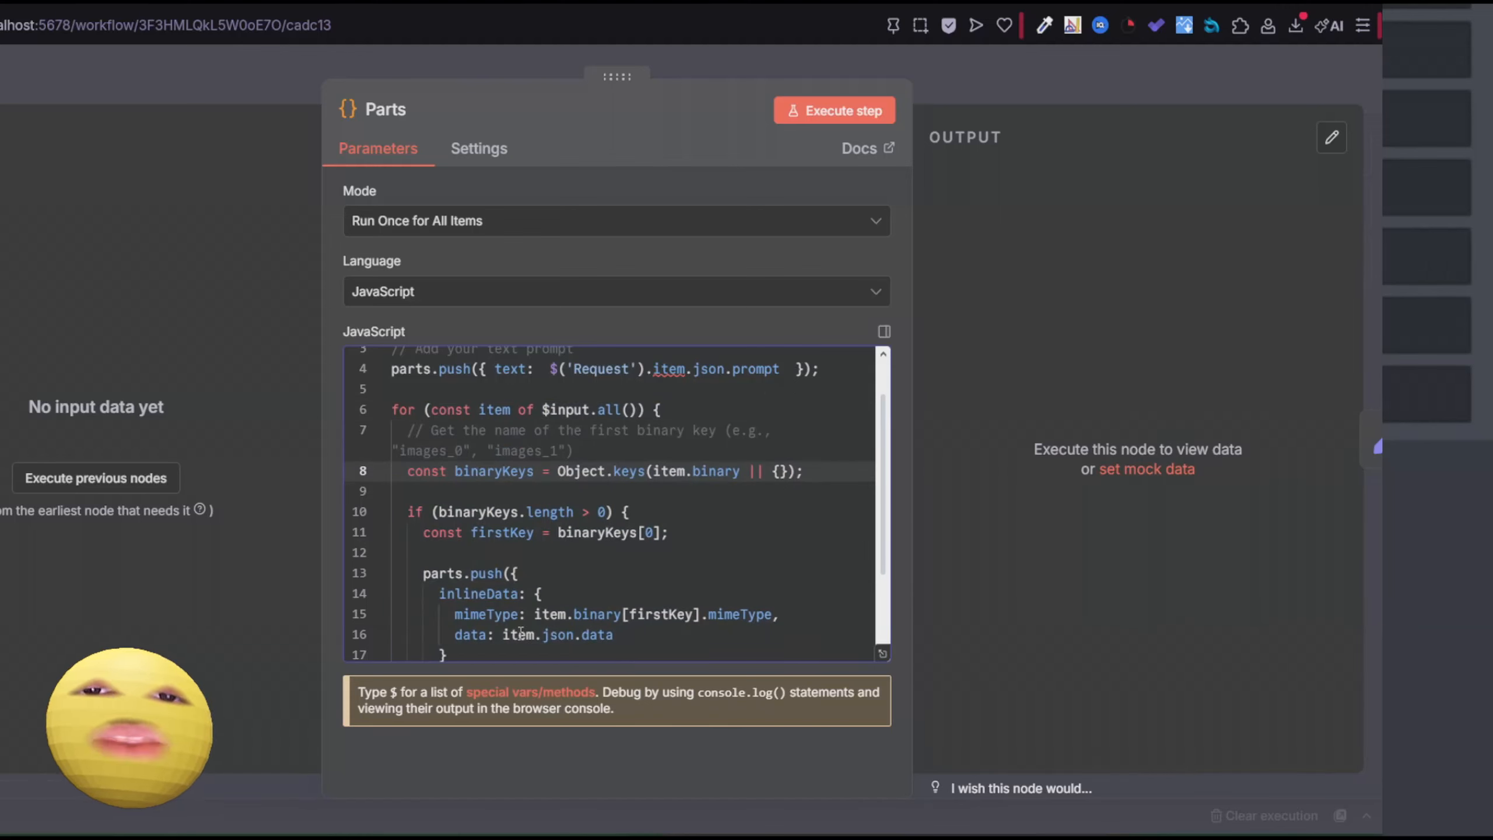
Review the 'Image To Image' request node, including its URL, Google OAuth2 credential and full JSON body expression.
left_click(1371, 440)
scroll(613, 497, "down", 8)
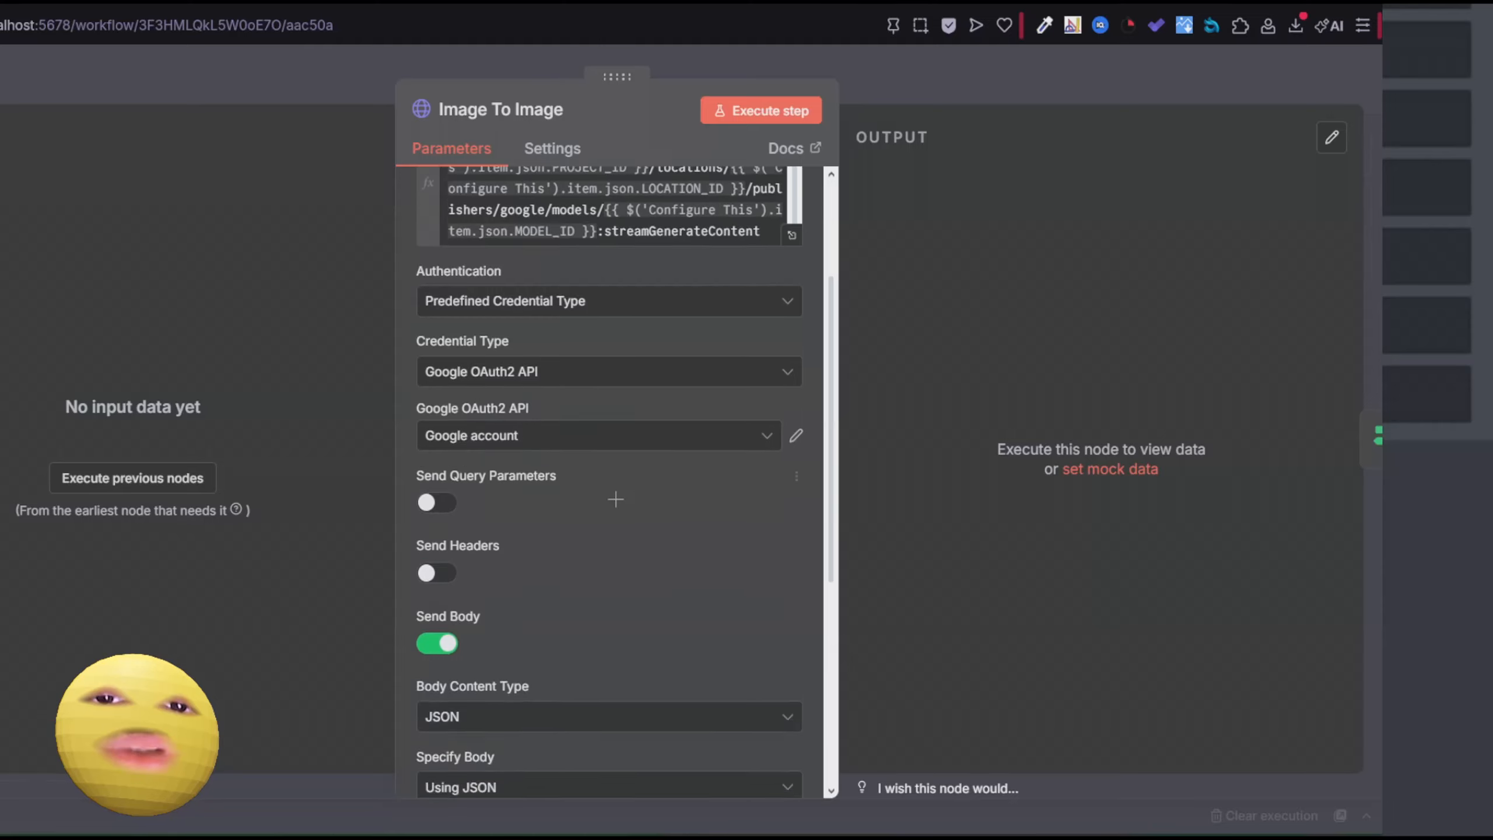
scroll(606, 477, "down", 2)
left_click(792, 536)
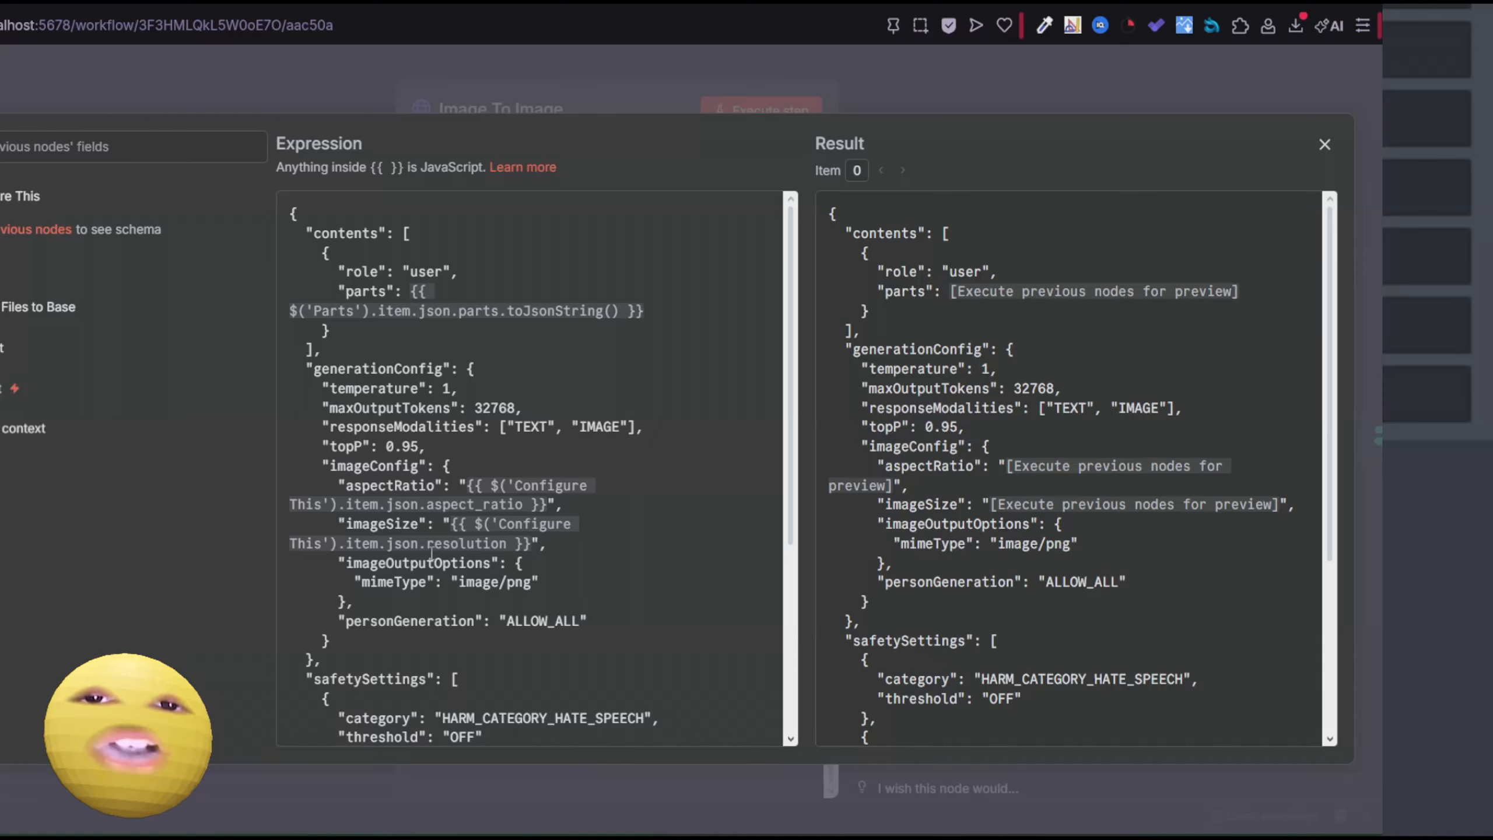
scroll(479, 424, "down", 5)
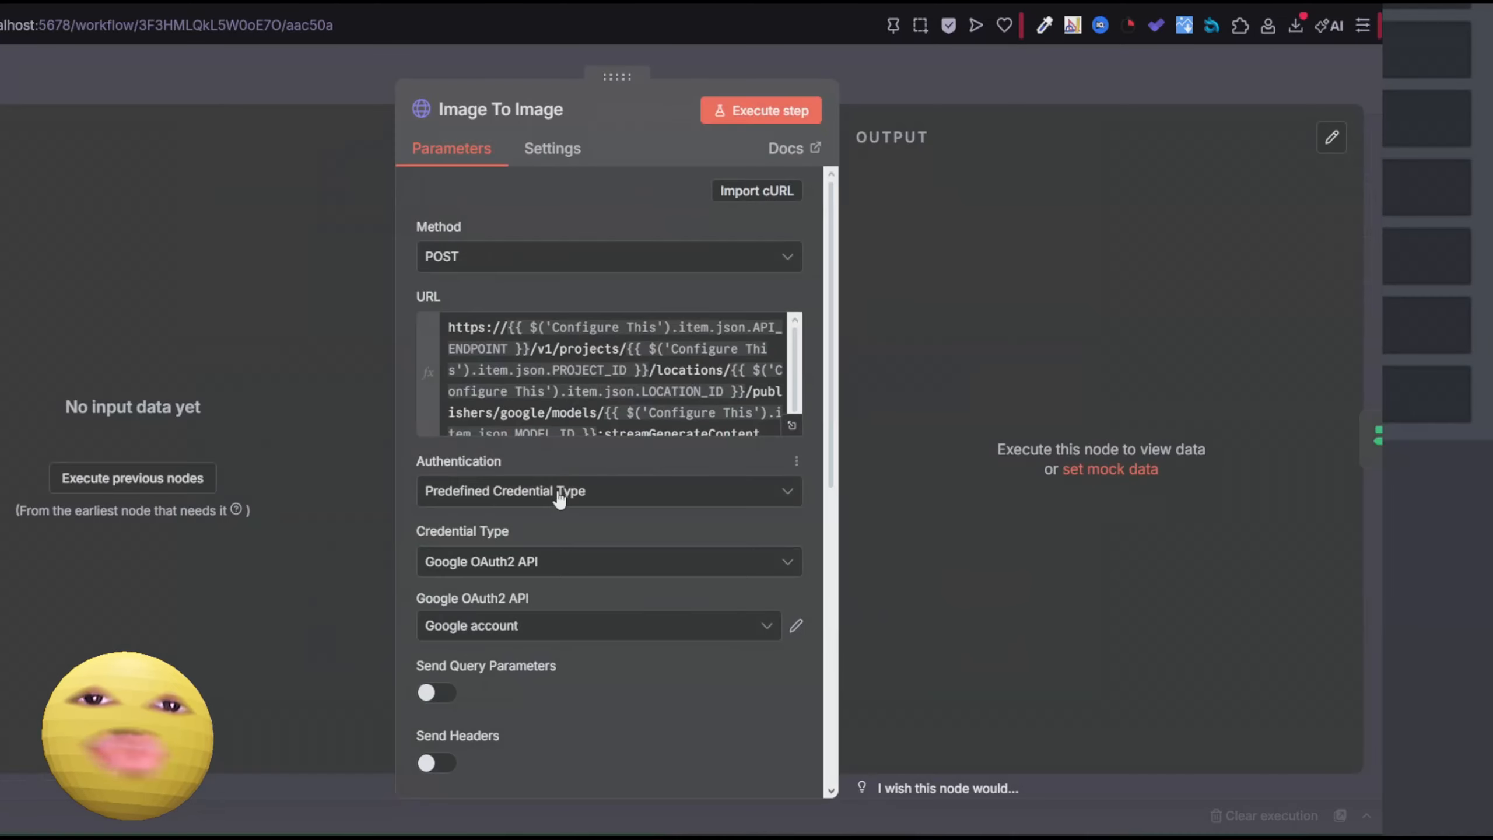
scroll(559, 486, "down", 10)
scroll(559, 486, "down", 2)
left_click(327, 85)
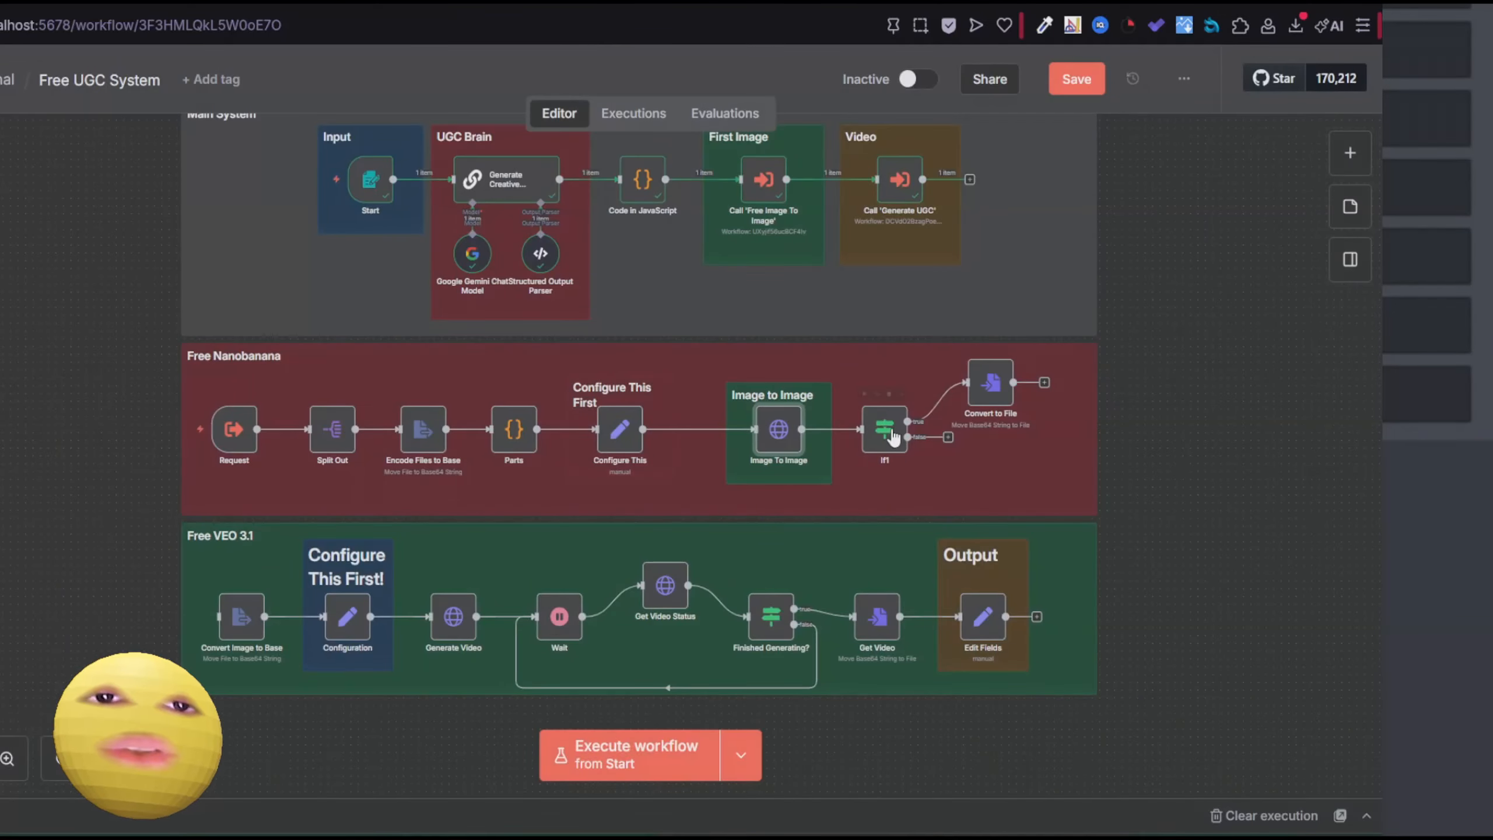
Inspect the condition of the 'If1' node that checks whether the inlineData expression exists.
left_click(889, 433)
double_click(890, 433)
left_click(565, 255)
key("ctrl+a")
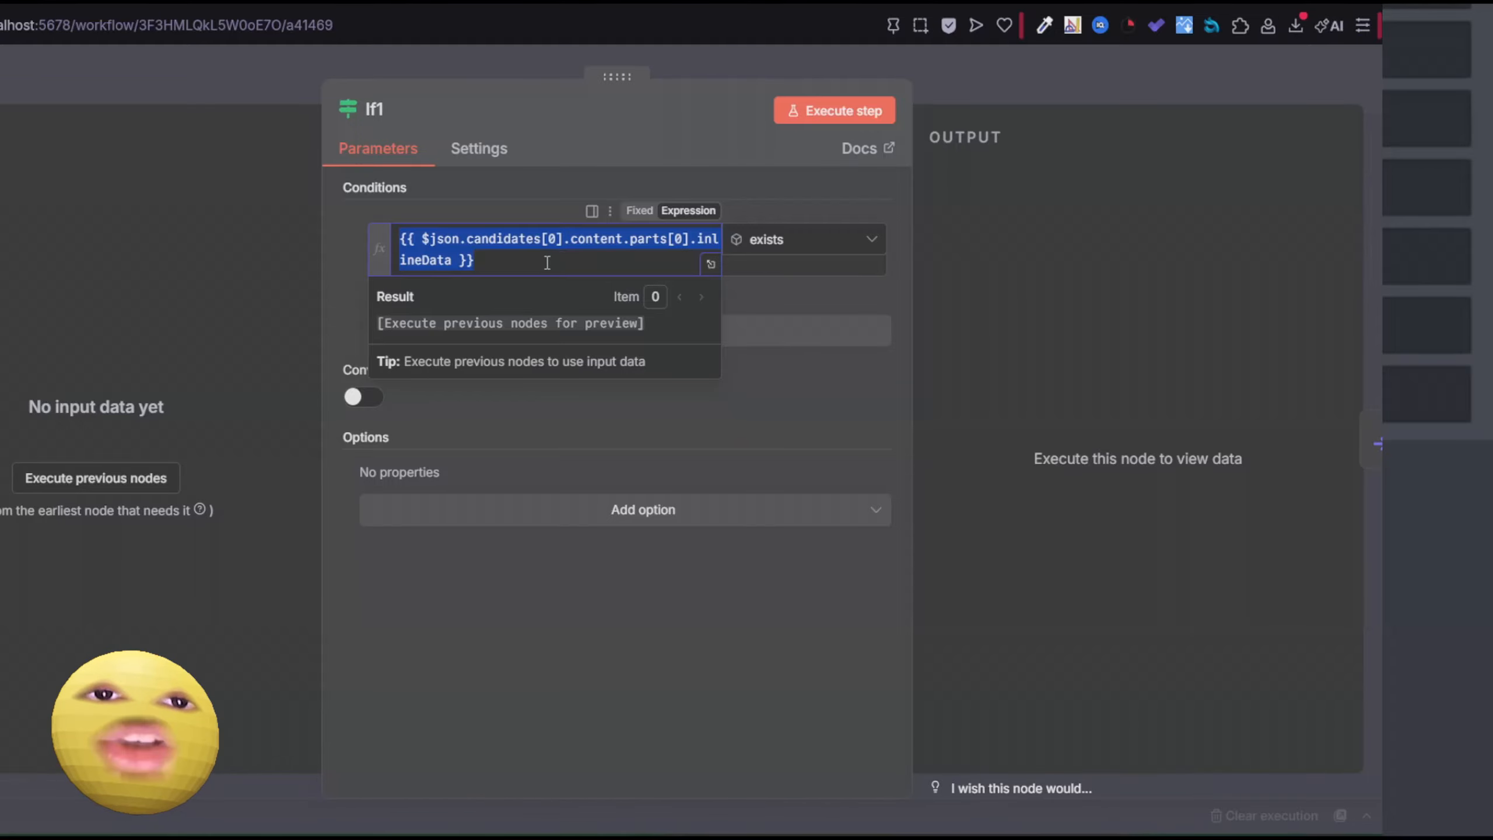
left_click(266, 79)
Look at the 'Convert to File' node, close it and go on to the Free VEO 3.1 section.
double_click(993, 380)
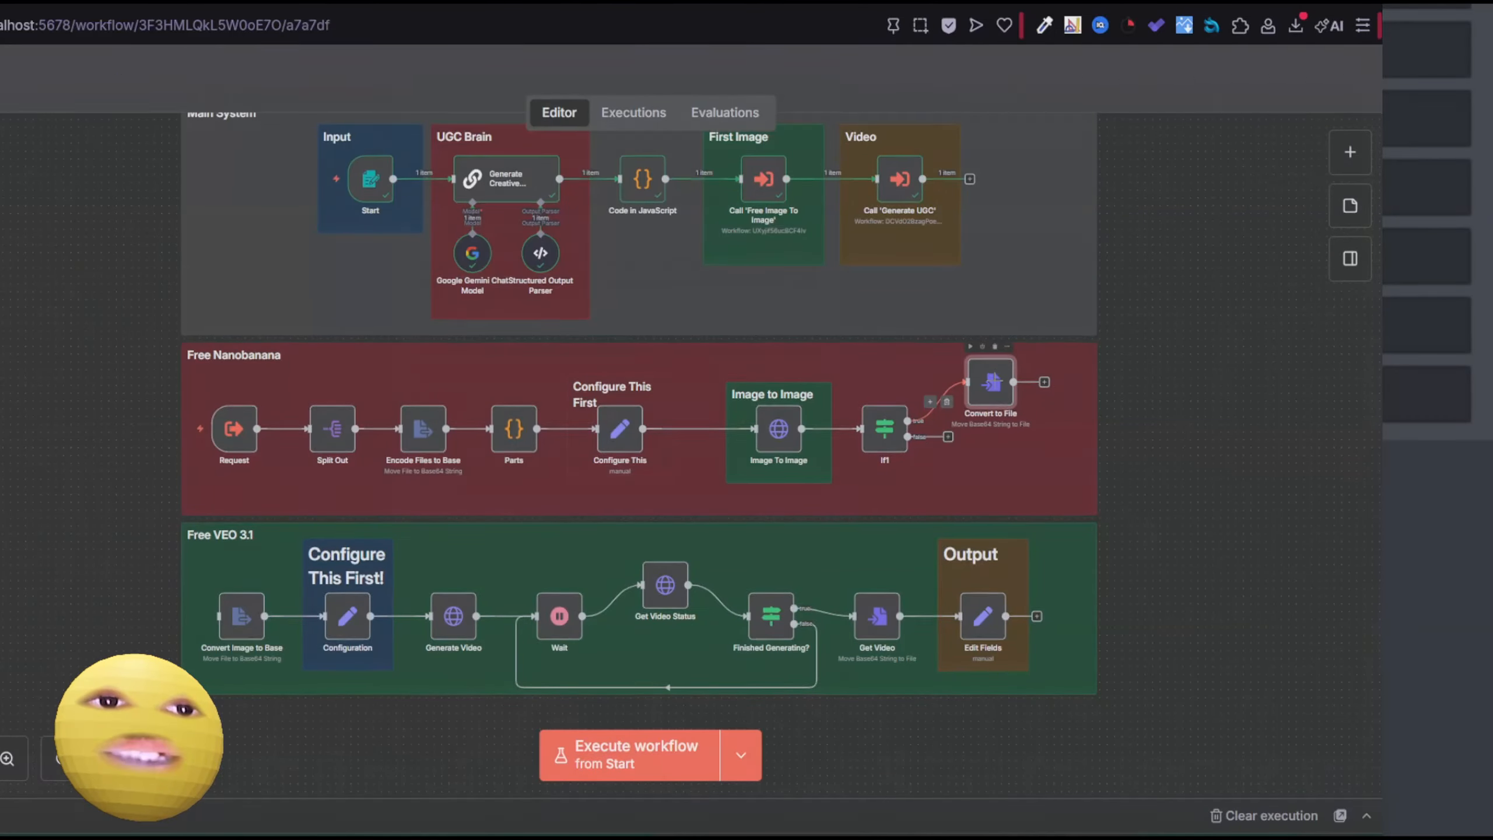
left_click(326, 79)
scroll(637, 347, "up", 1)
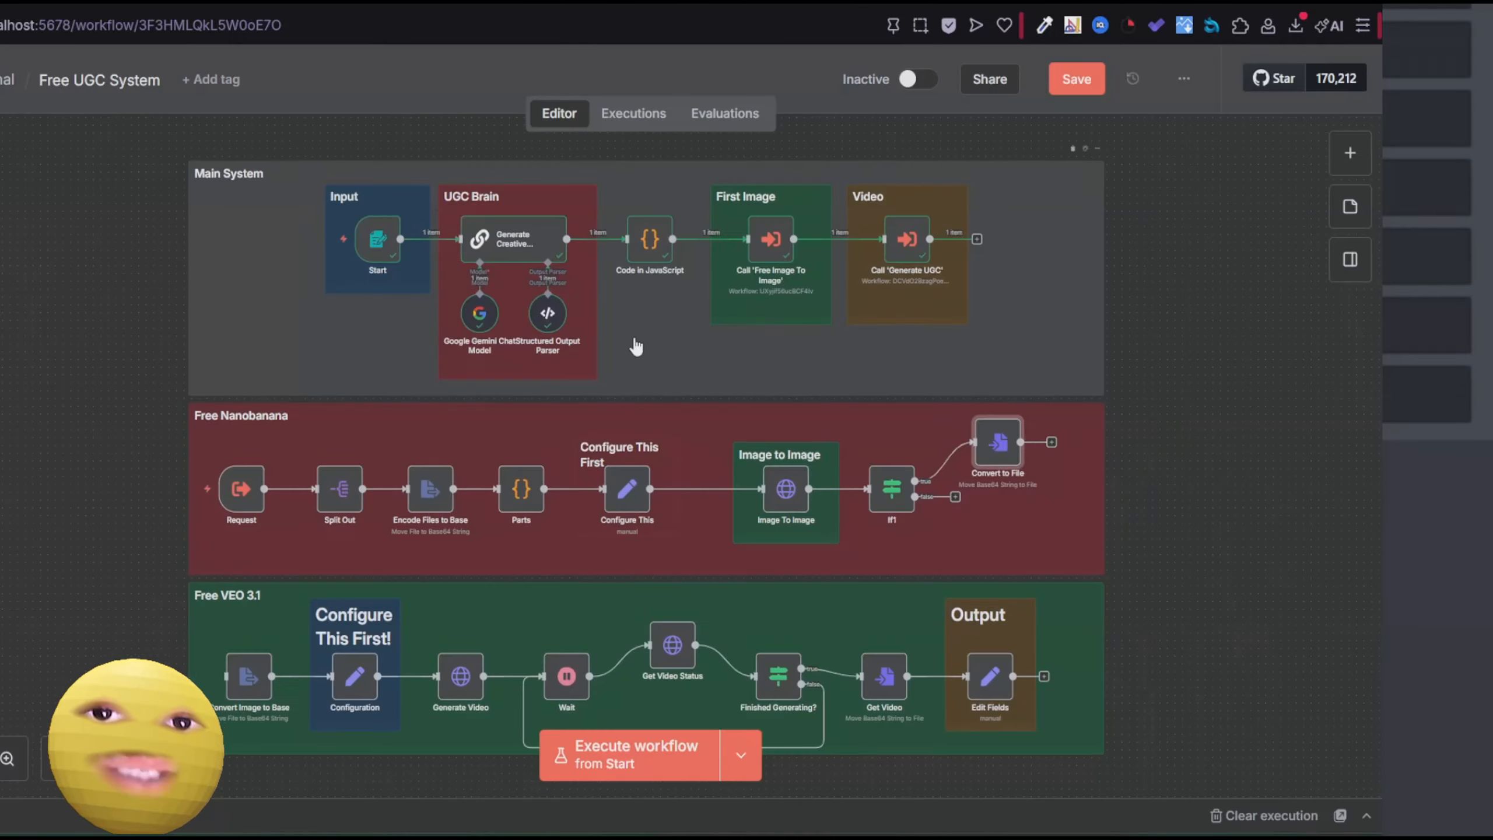
scroll(637, 347, "down", 1)
left_click_drag(645, 276, 670, 256)
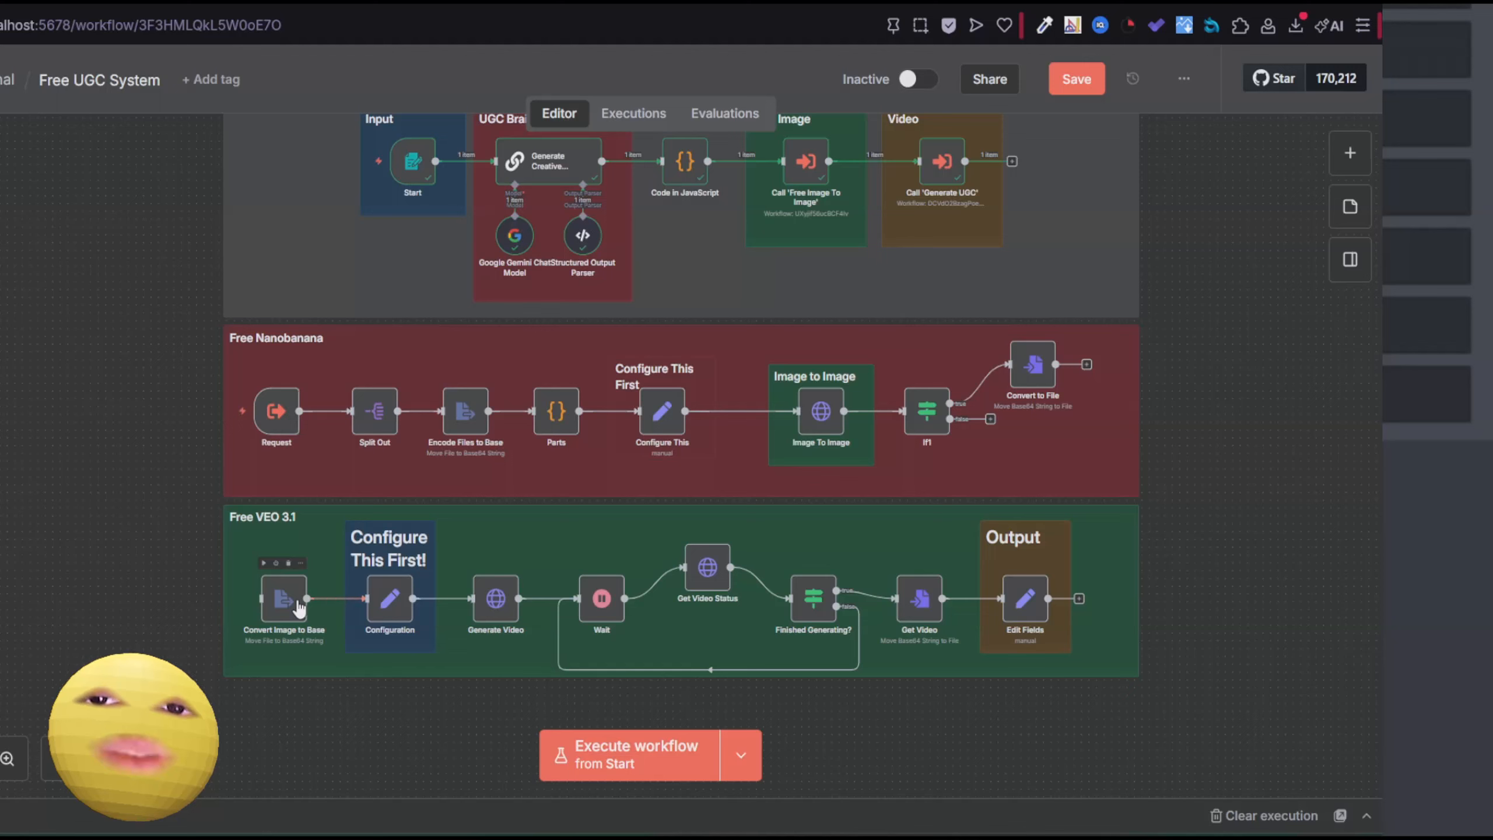